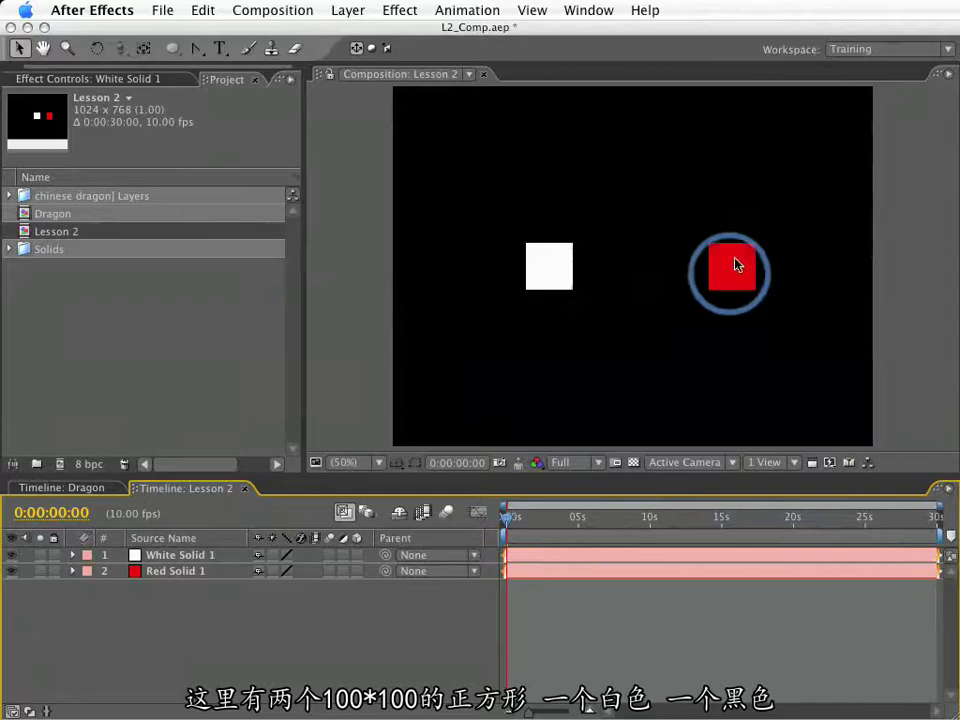
- Select White Solid 1 and Red Solid 1 and reveal their Position values (334, 384 and 724, 384)
drag(203, 636, 154, 489)
key(p)
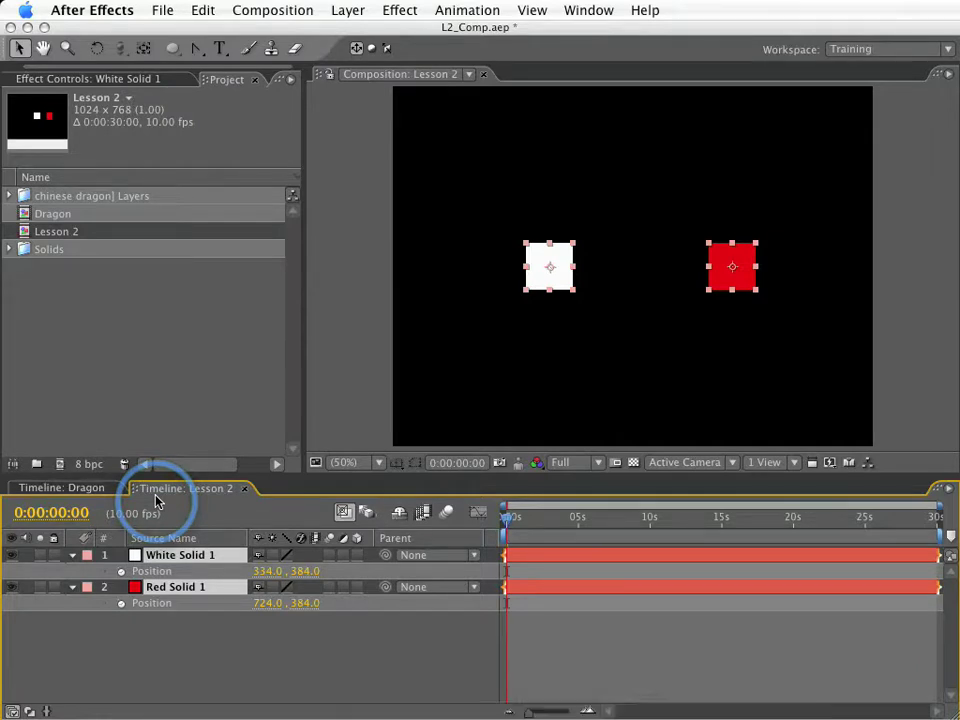
- Add a 10 + 10 expression to White Solid 1's Position and dismiss the dimension-error warning
click(118, 575)
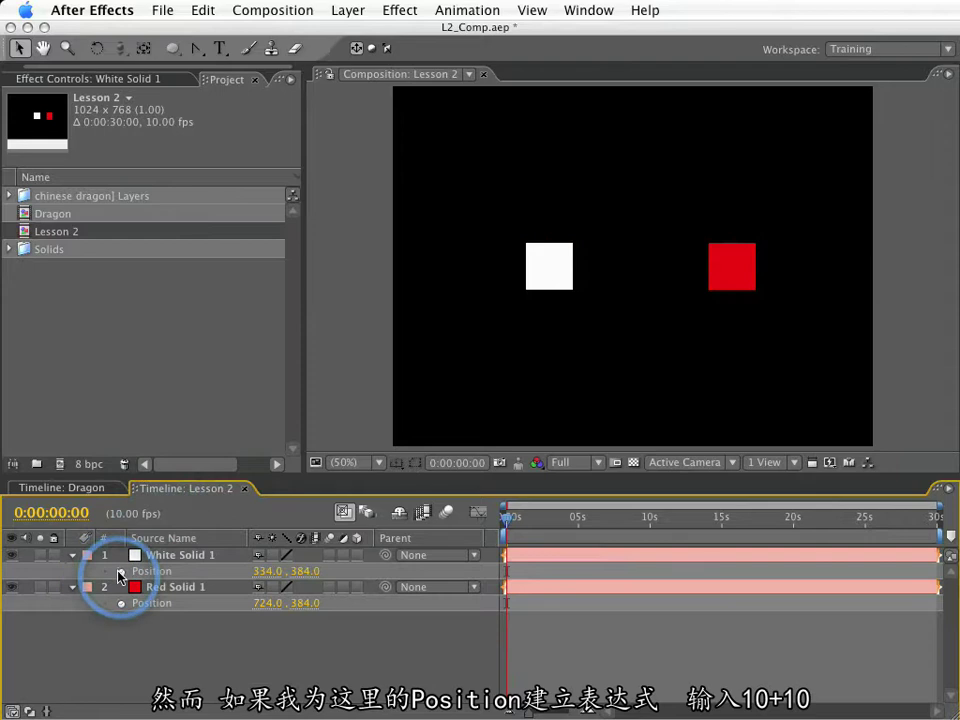
alt+click(121, 572)
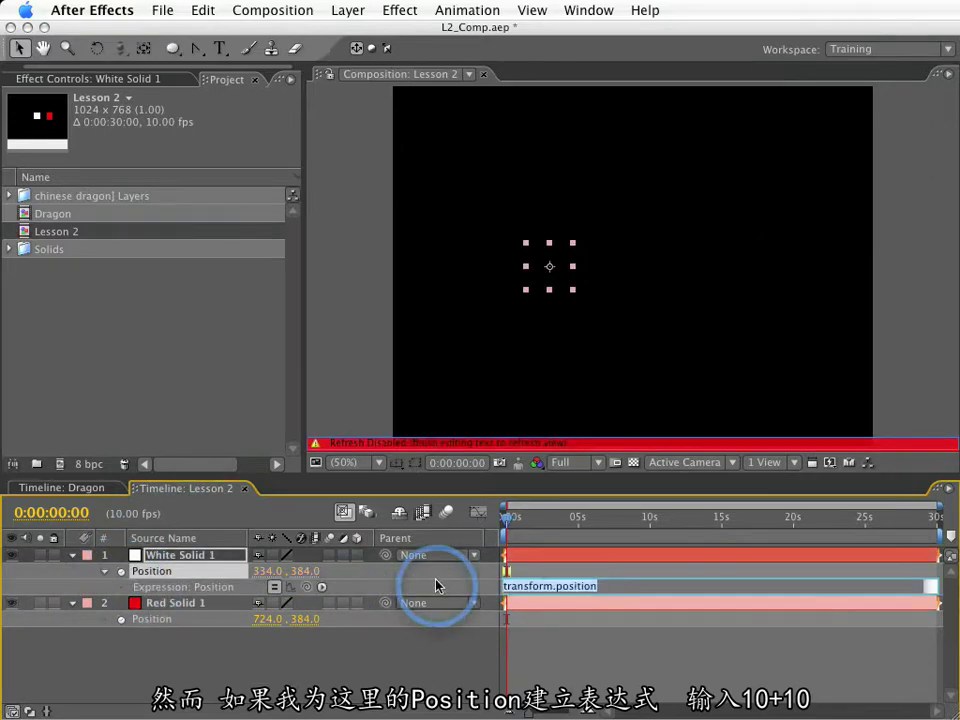
text(10 + 1)
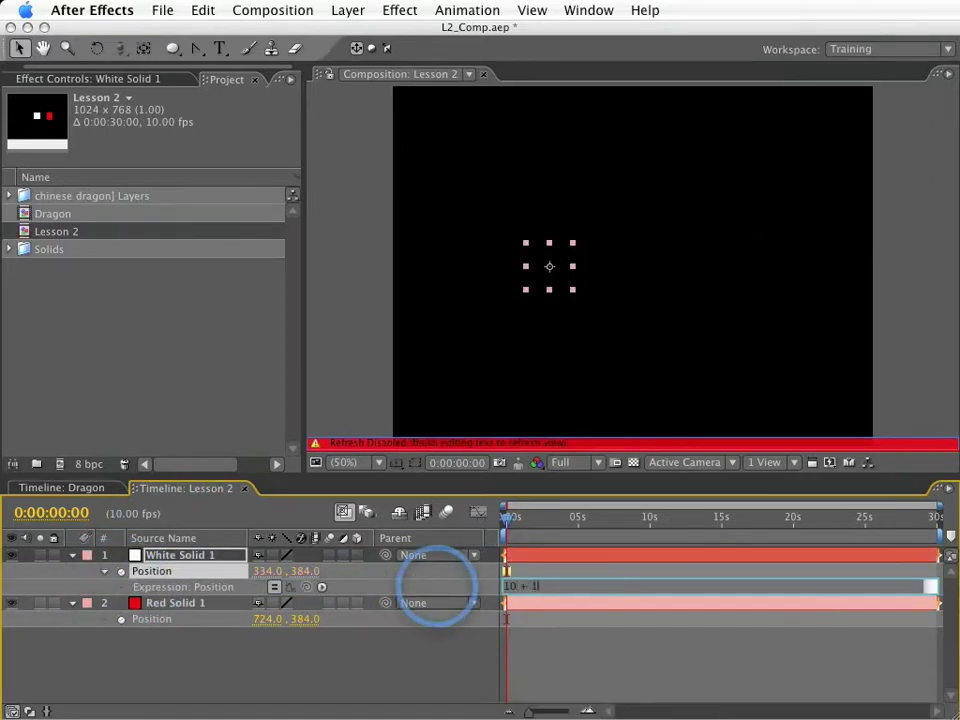
text(0)
click(436, 580)
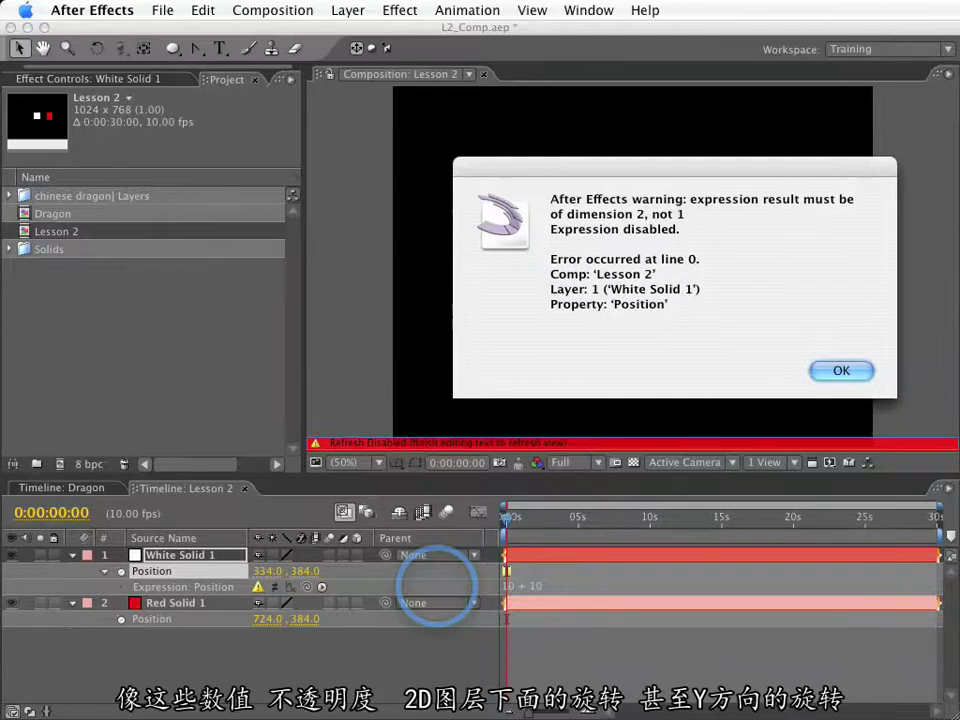
key(Return)
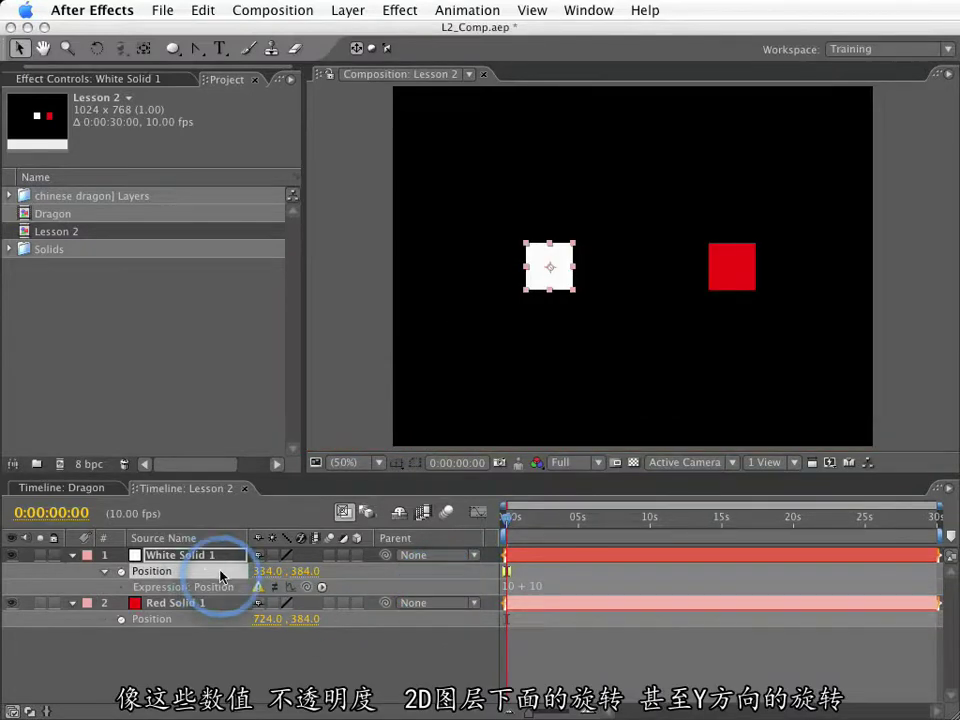
- Show White Solid 1's Opacity and Rotation, and toggle its 3D switch on and off
key(t)
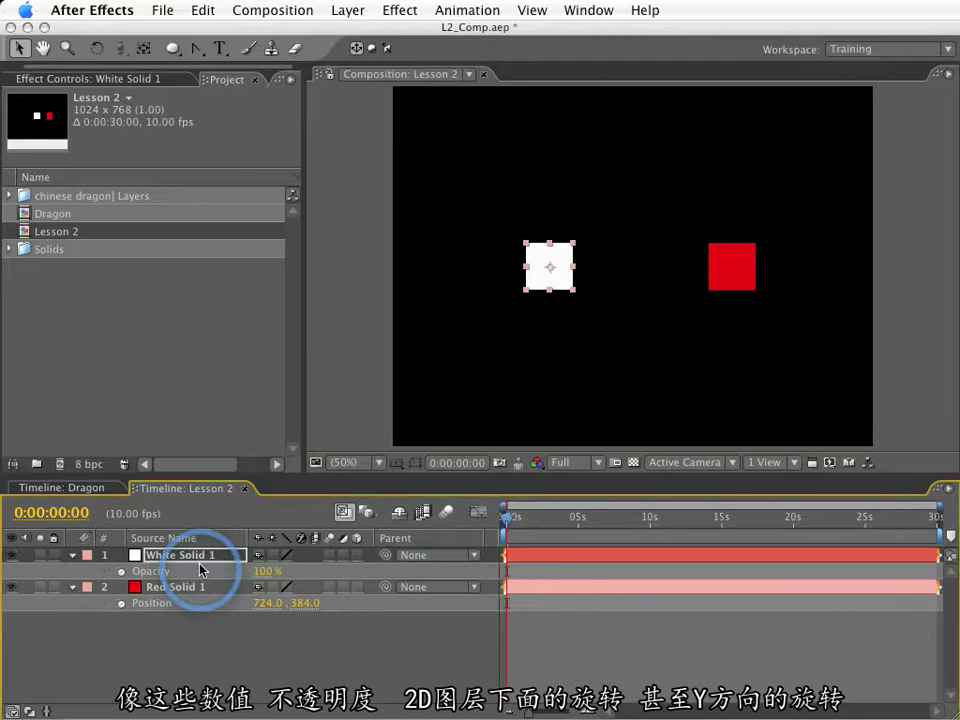
key(shift+r)
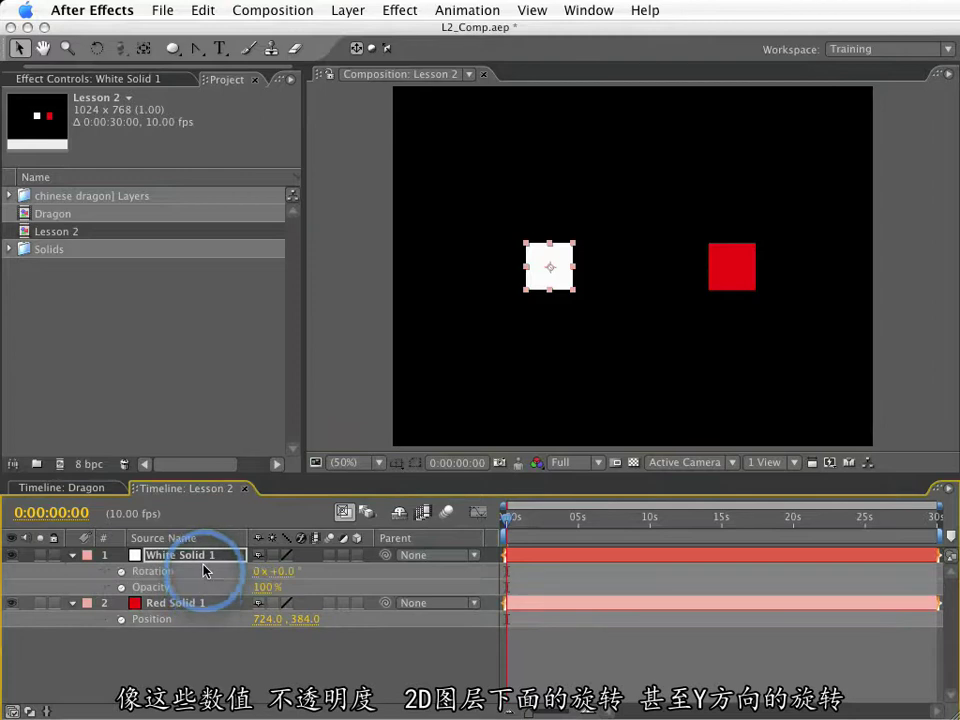
click(356, 555)
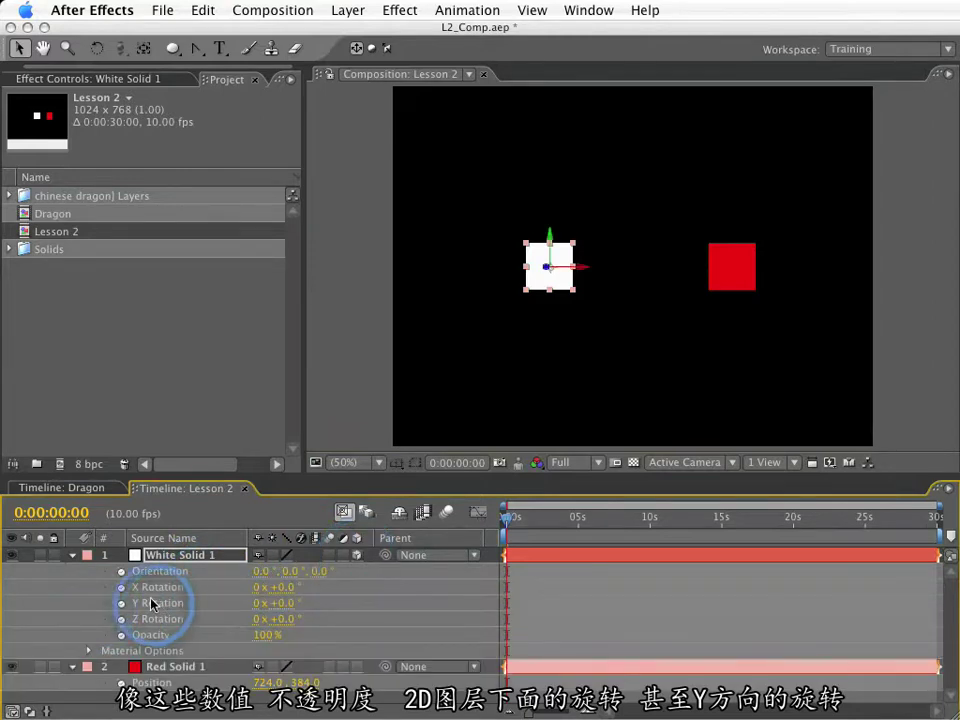
click(357, 555)
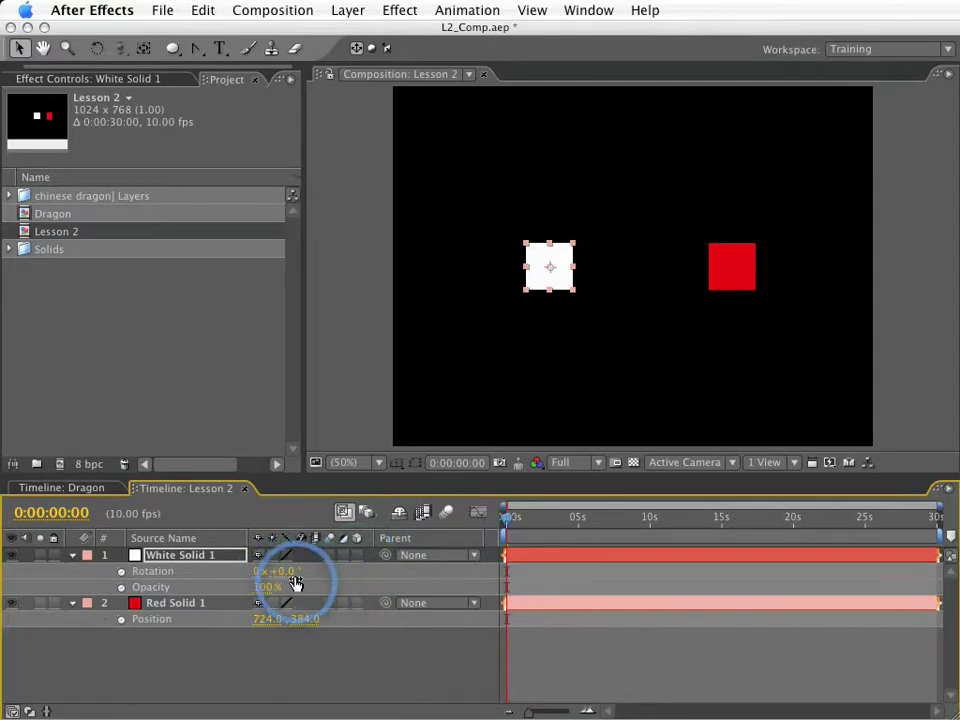
- Rotate the white square to about 247°, show only Position, and toggle 3D on and off again
drag(293, 577, 177, 556)
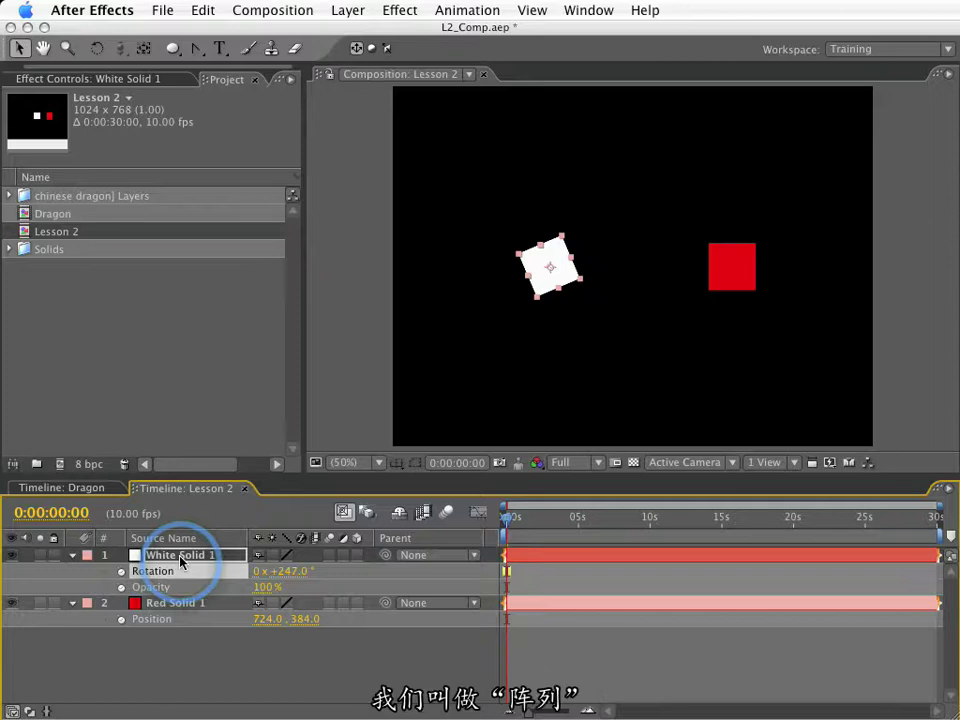
key(p)
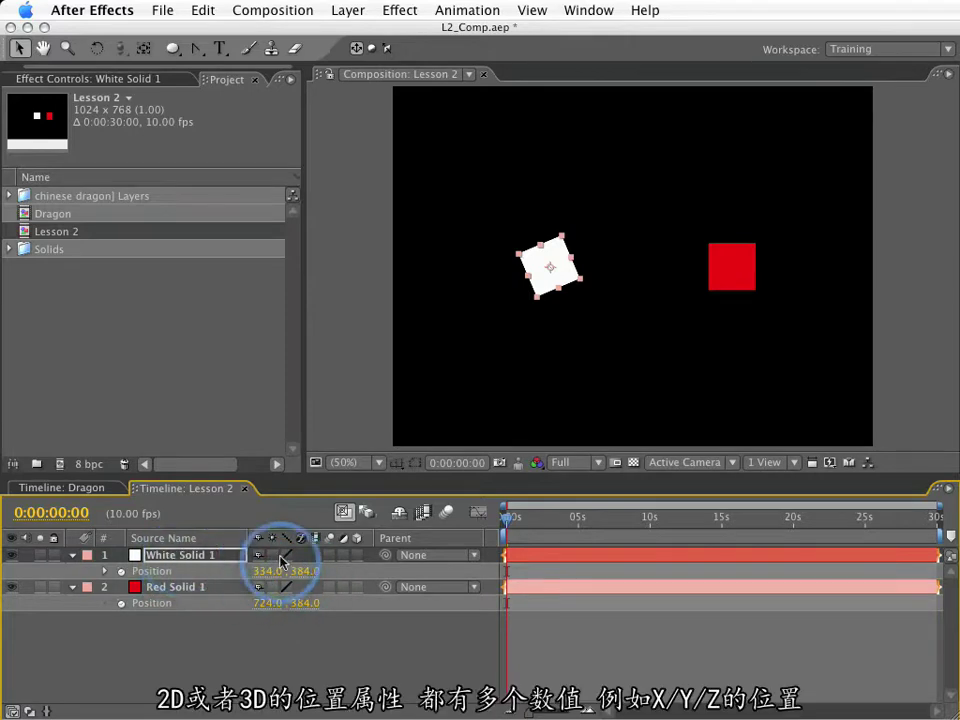
click(357, 555)
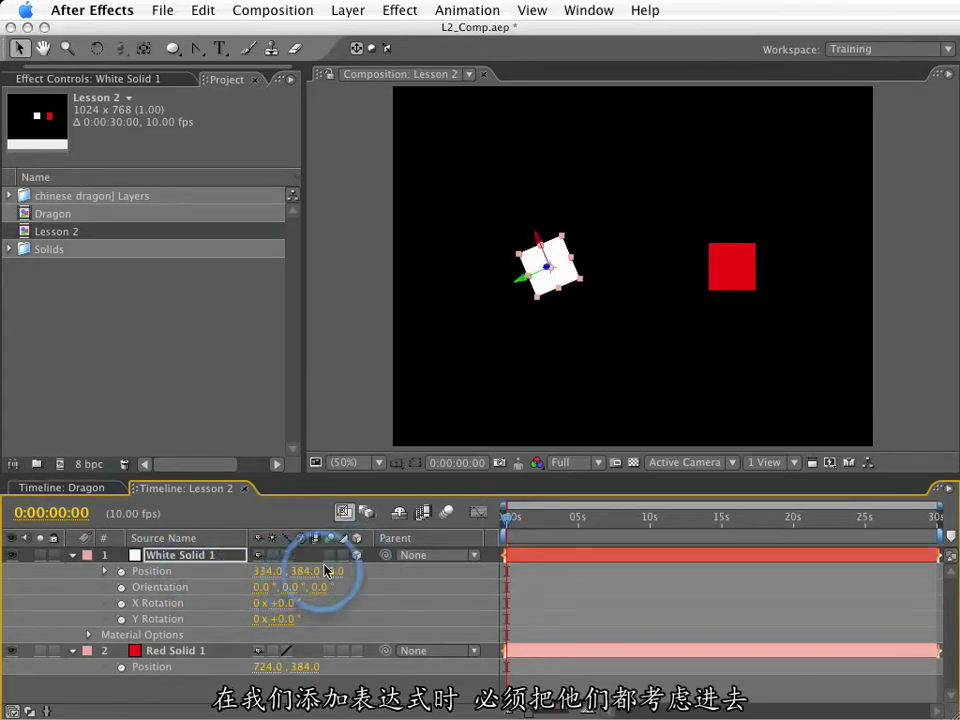
click(356, 556)
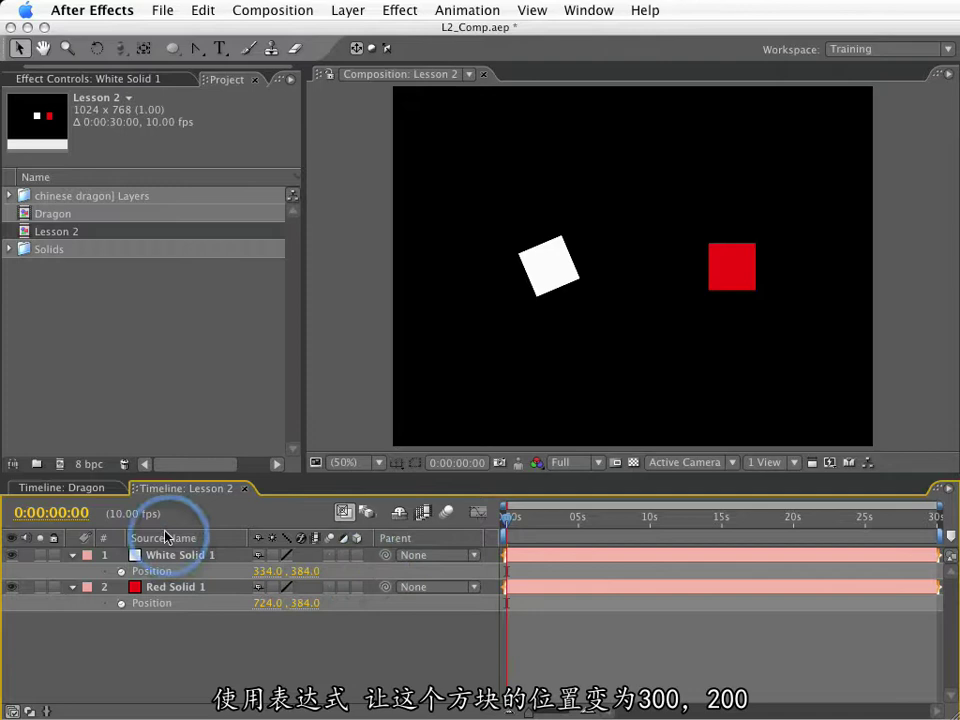
- Apply a [300,200] Position expression to White Solid 1
alt+click(117, 572)
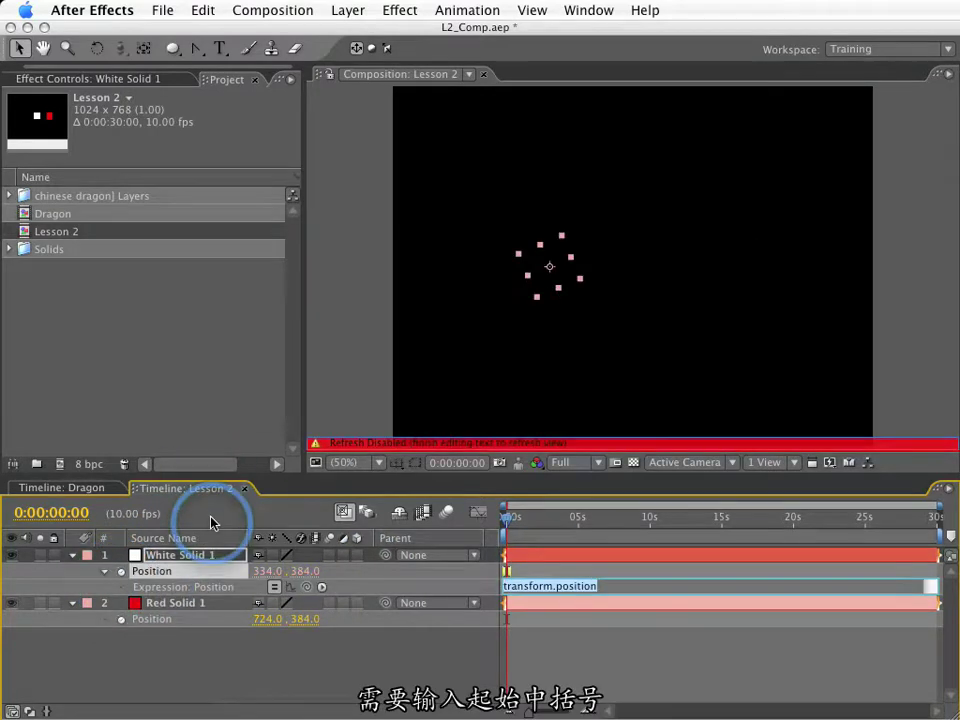
text([300,20)
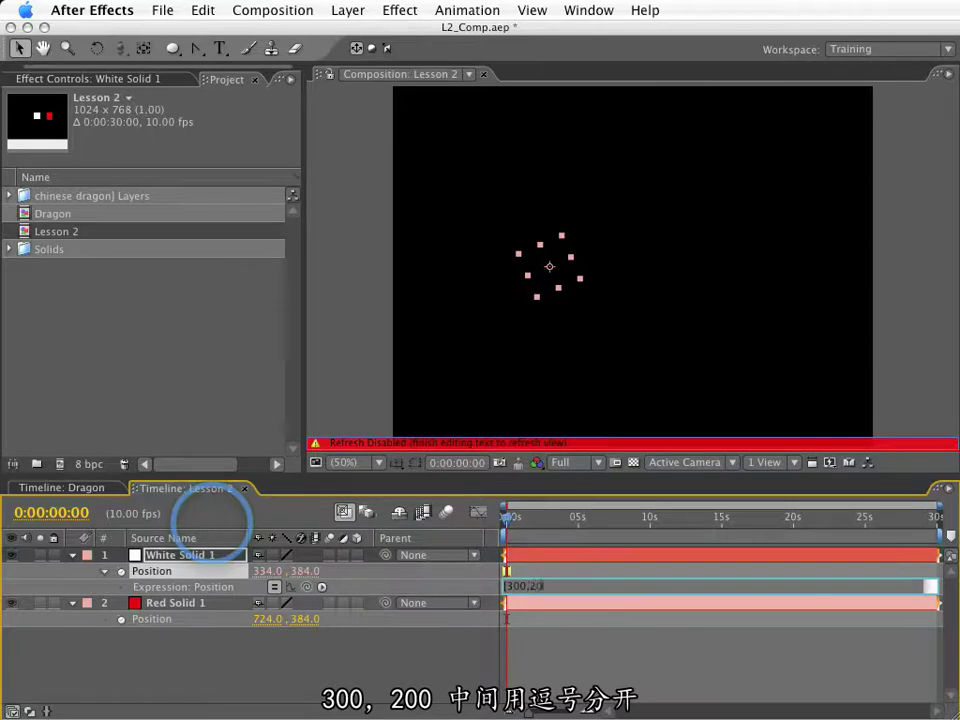
text(0])
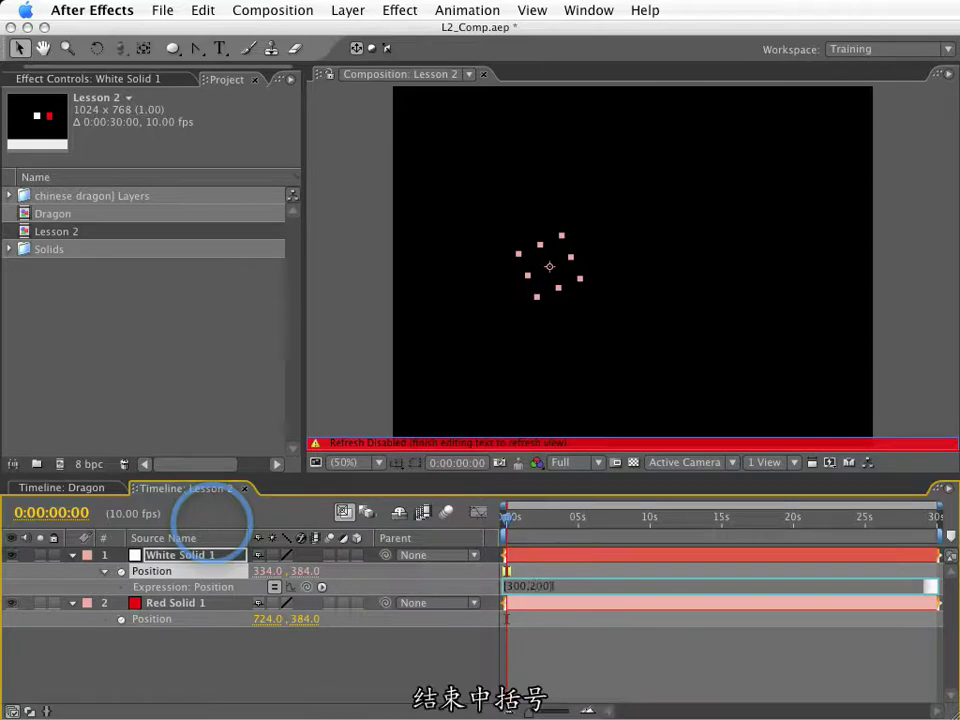
key(KP_Enter)
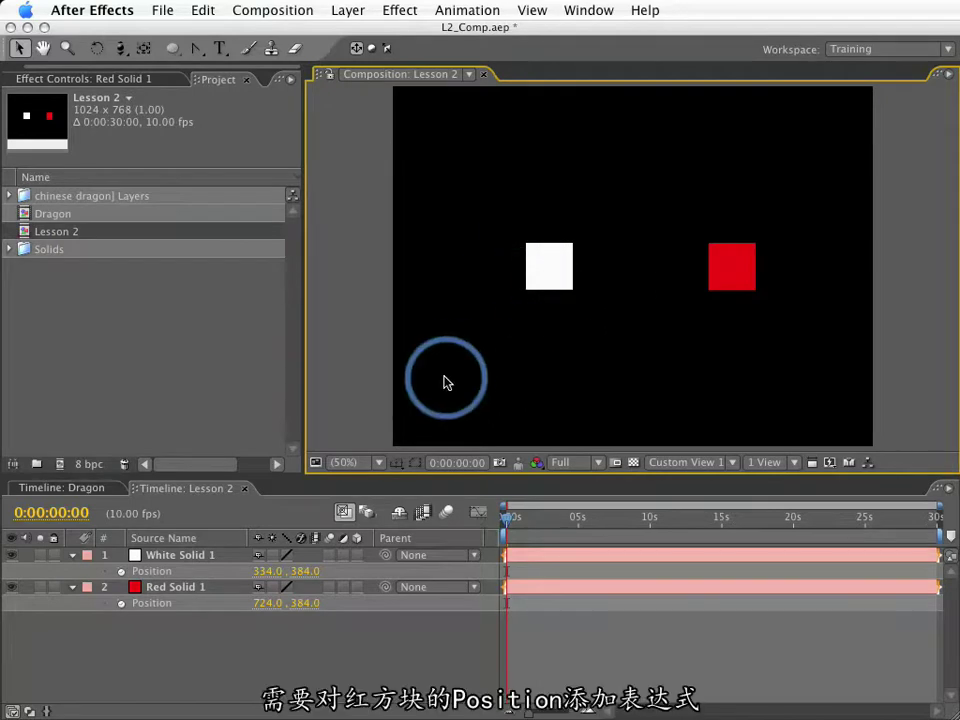
- Link Red Solid 1's Position to White Solid 1's X times -1, with Y fixed at 320
alt+click(121, 604)
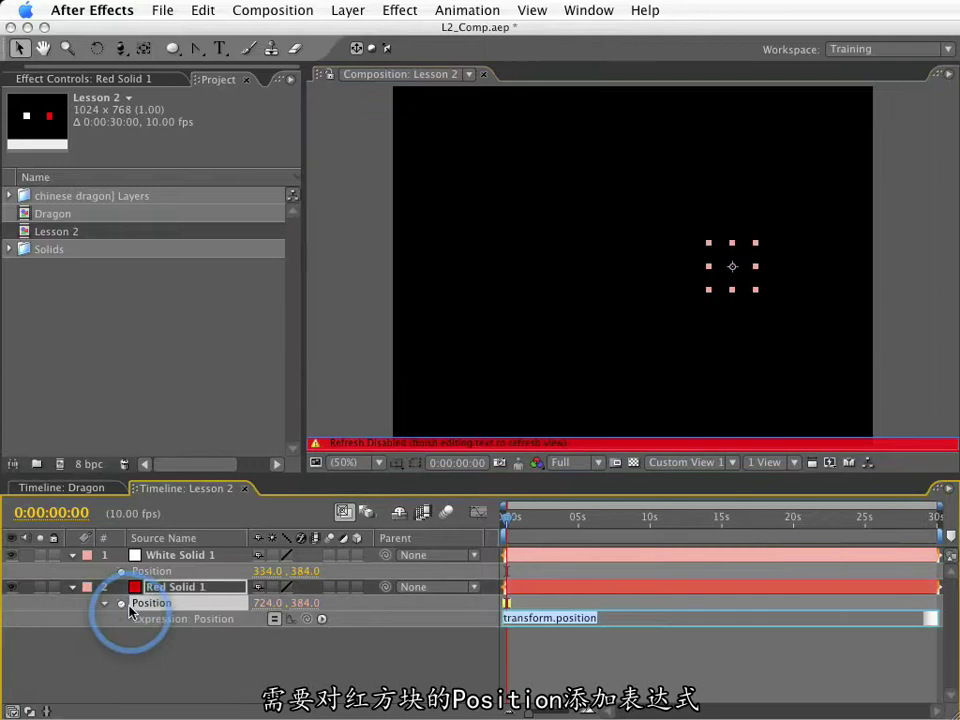
key(BackSpace)
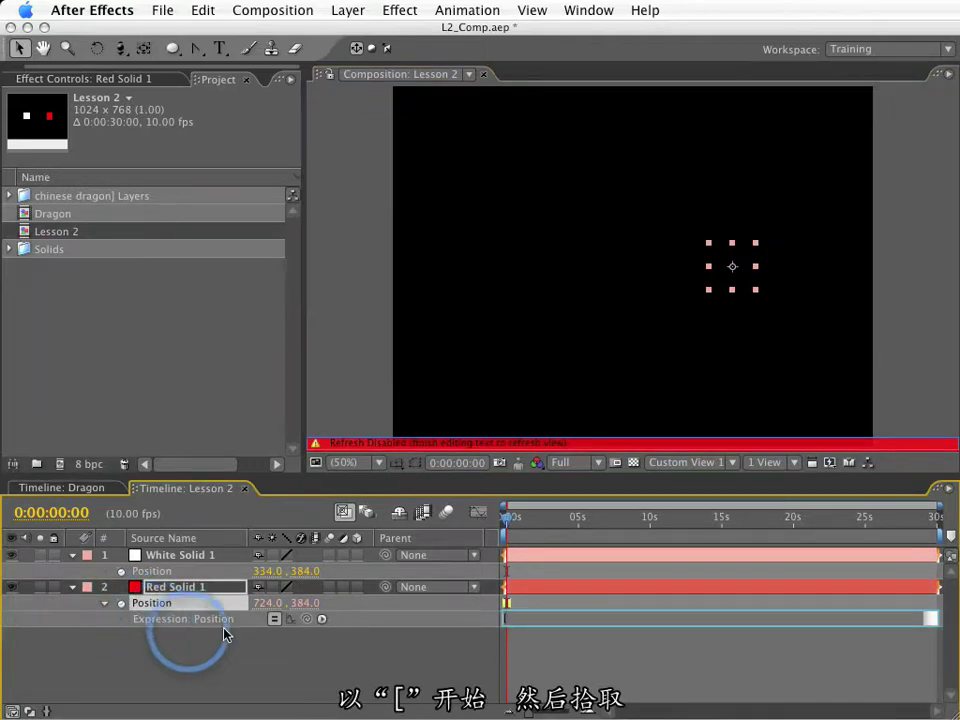
drag(303, 626, 272, 574)
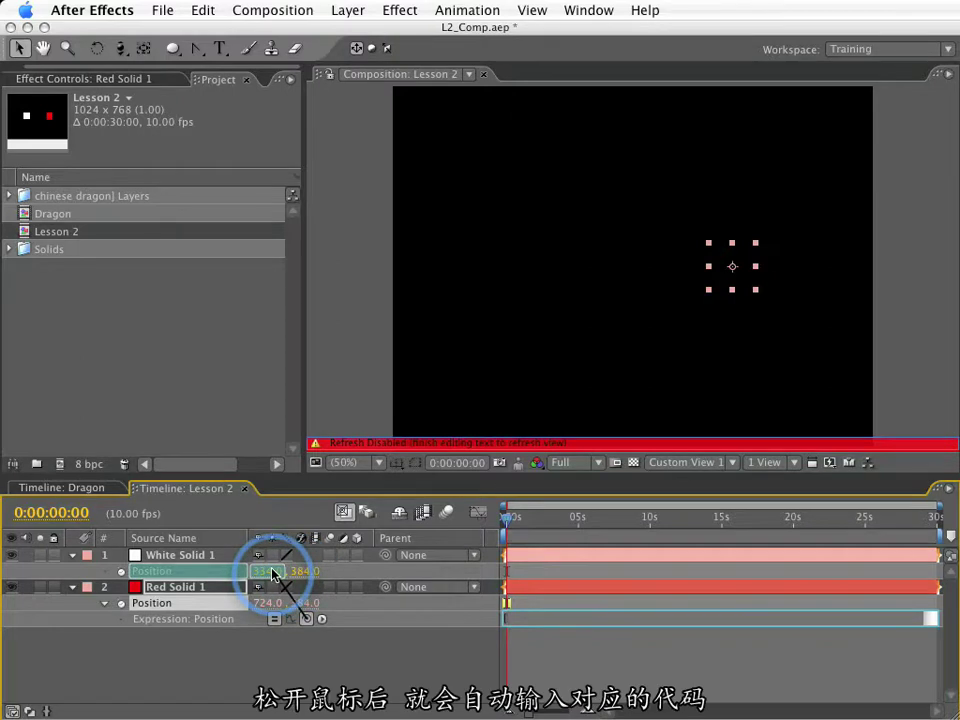
drag(273, 573, 273, 573)
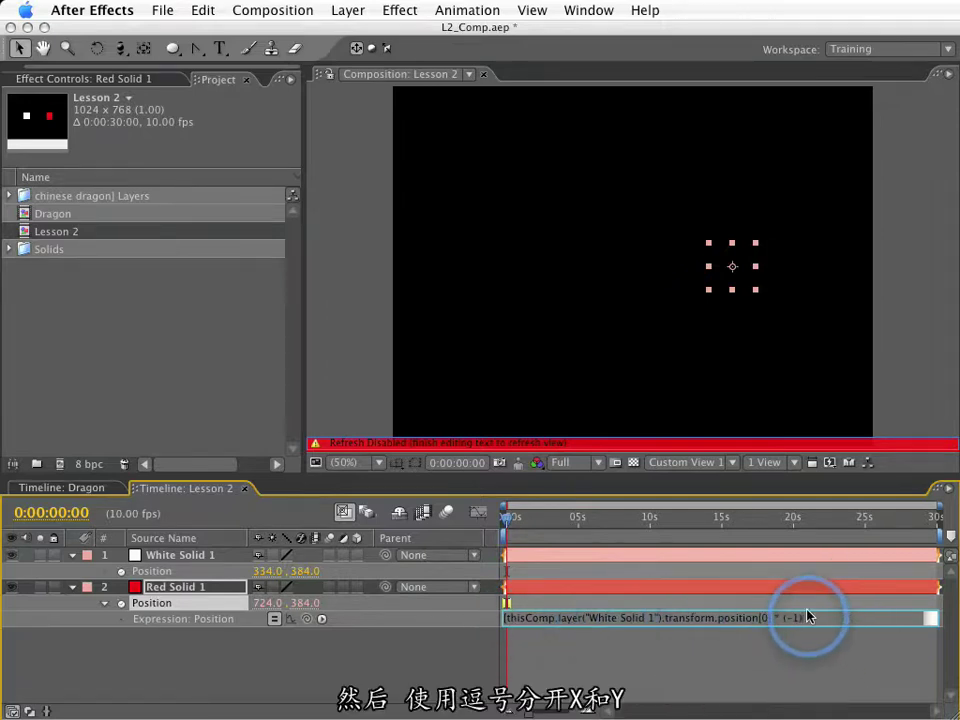
text(,)
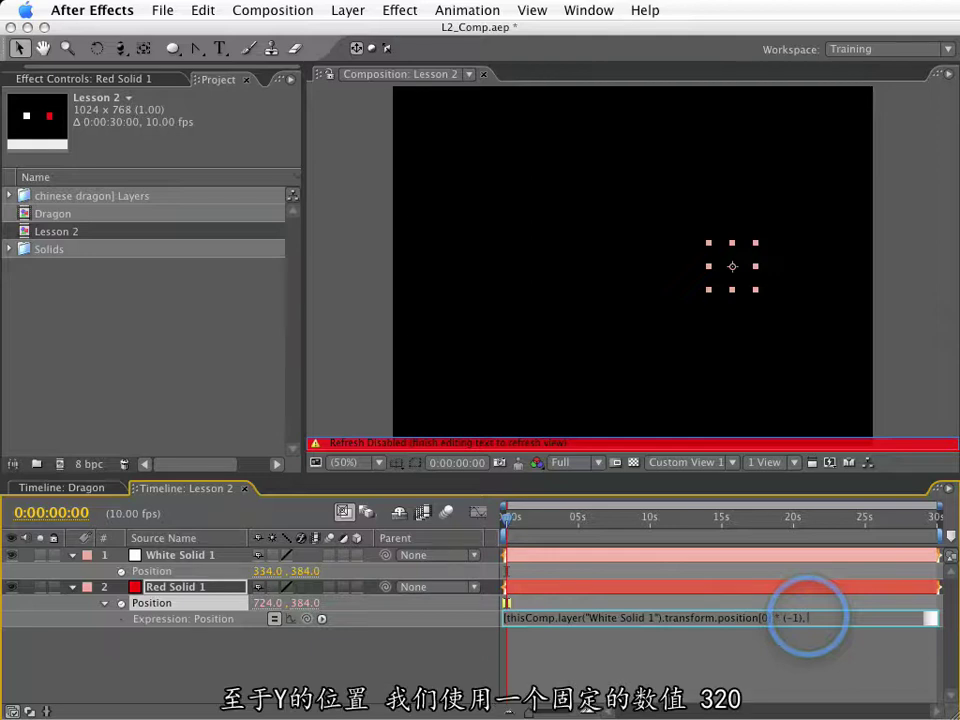
text( 320)
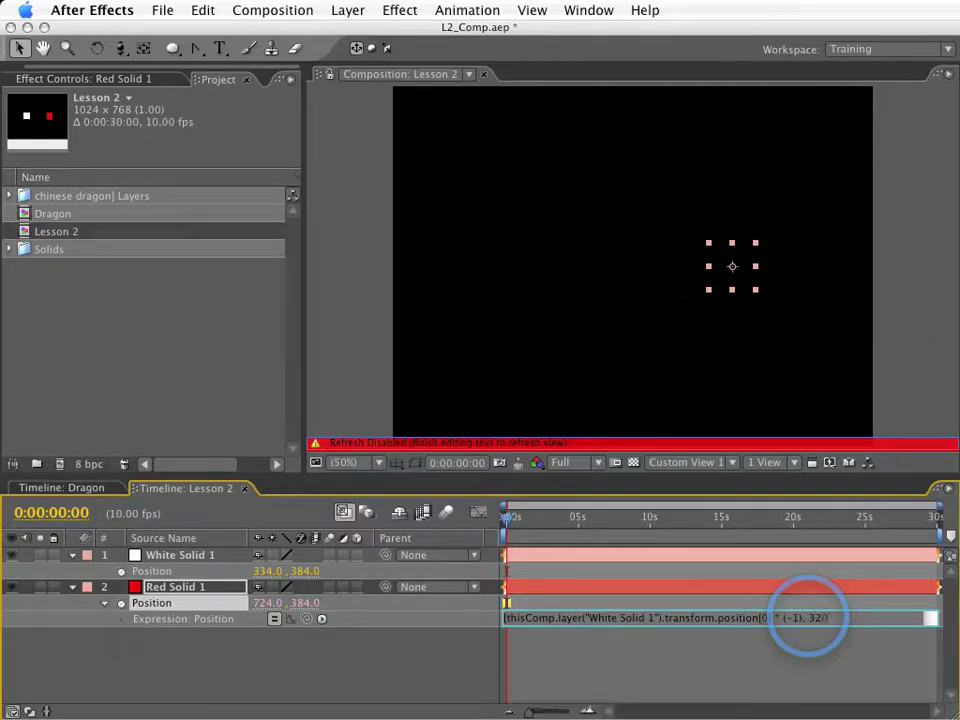
text())
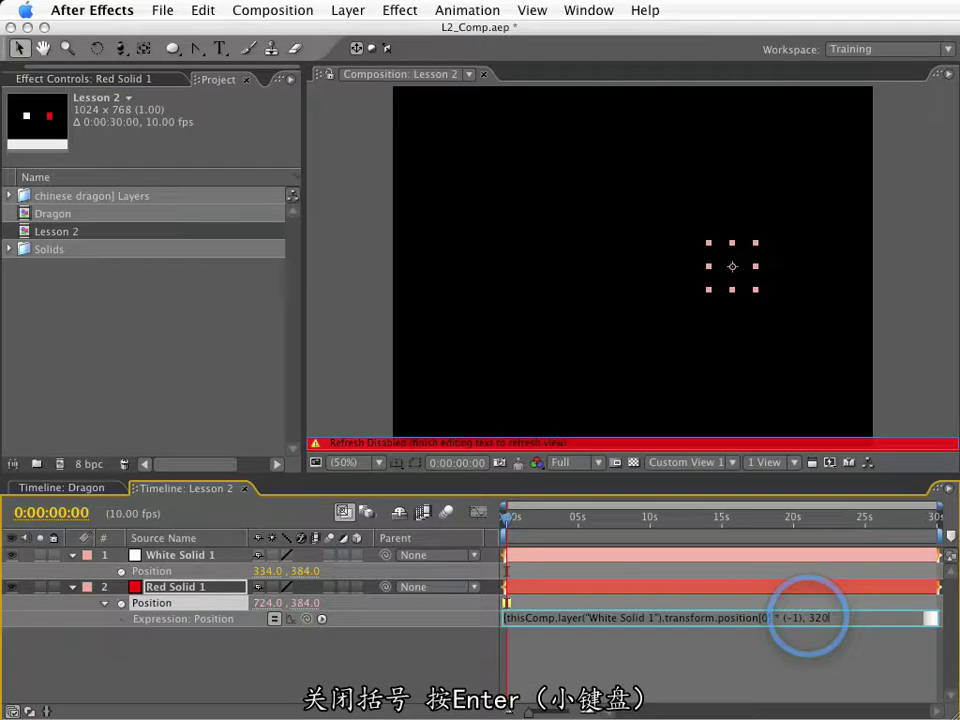
key(KP_Enter)
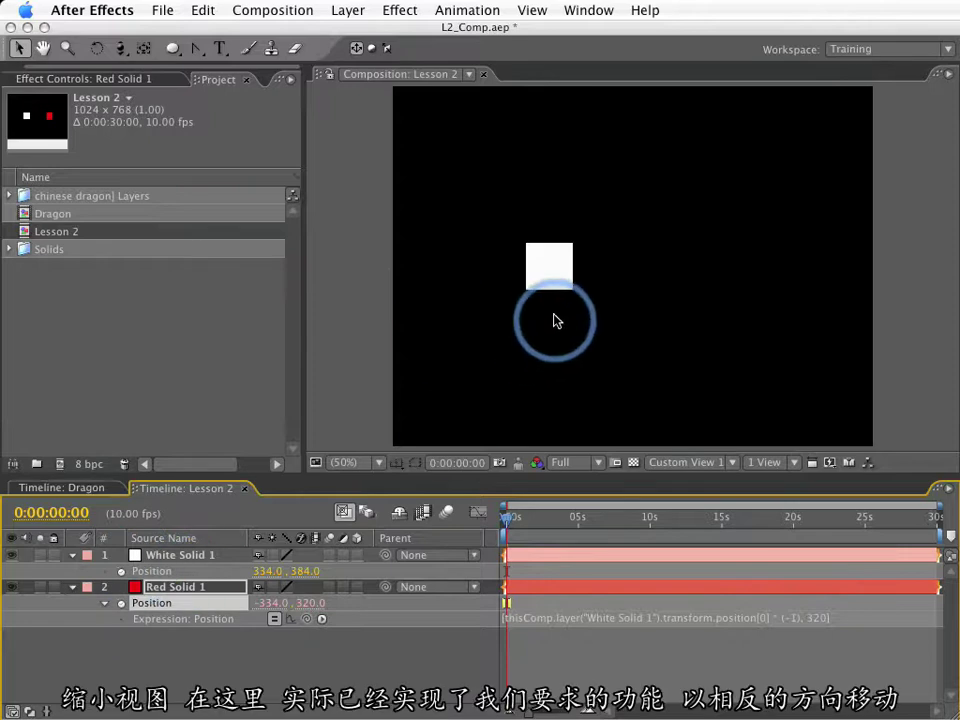
- Move the white square to 466, 384 so the red square mirrors to -466, 320
key(comma)
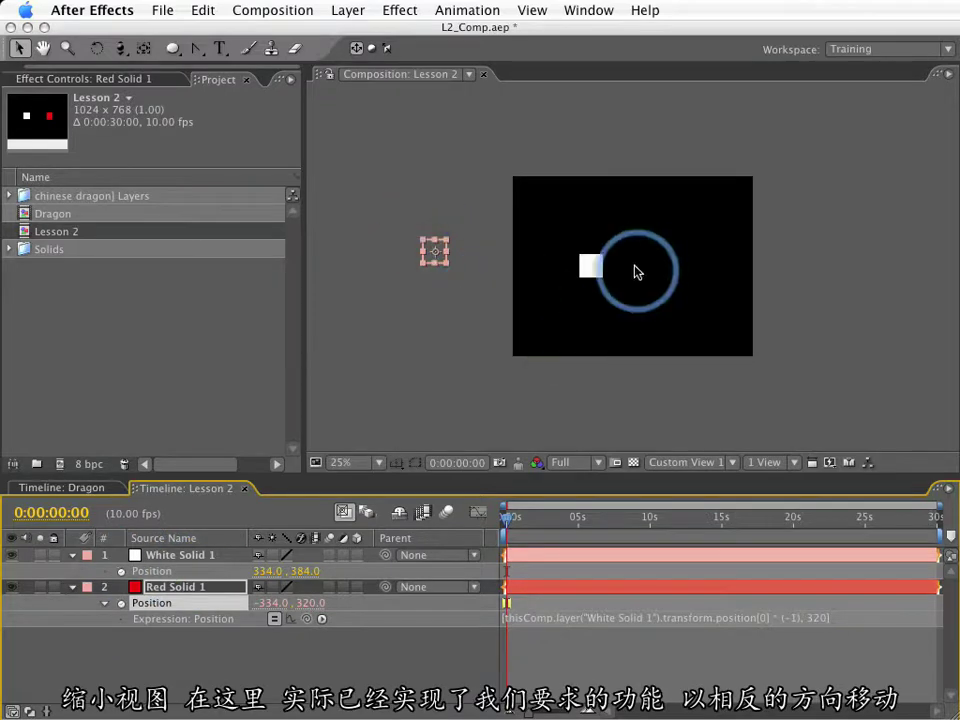
drag(593, 268, 621, 268)
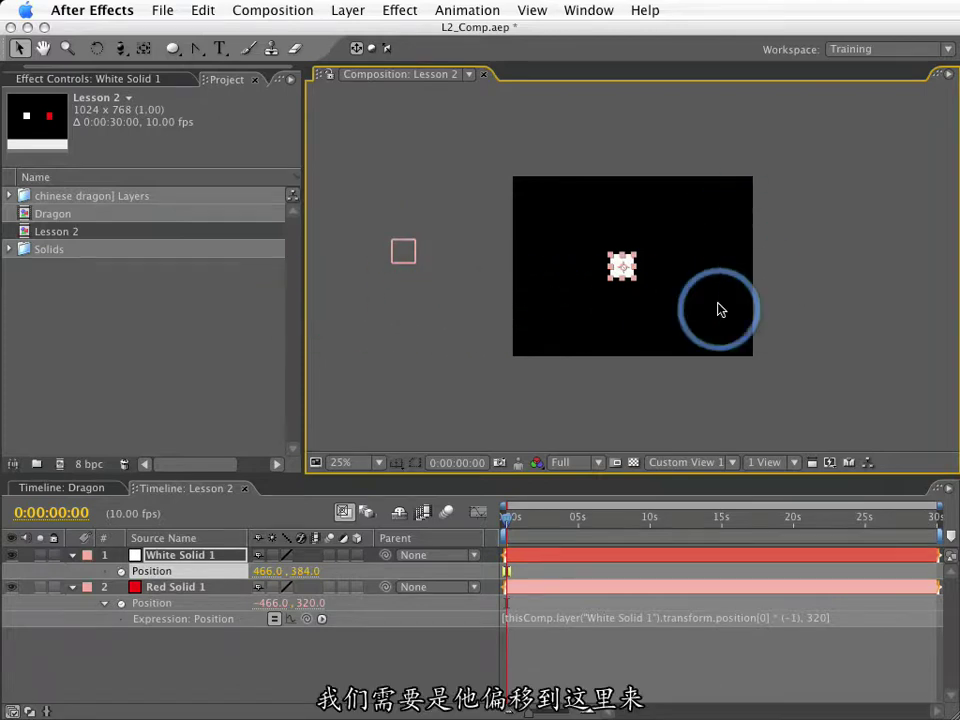
key(period)
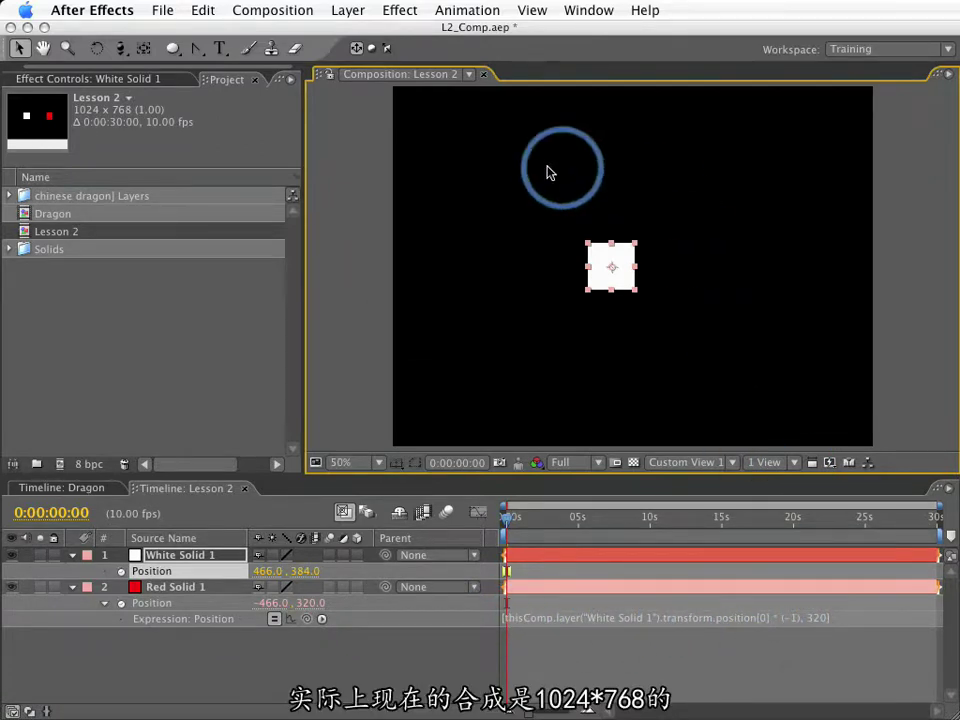
key(super+k)
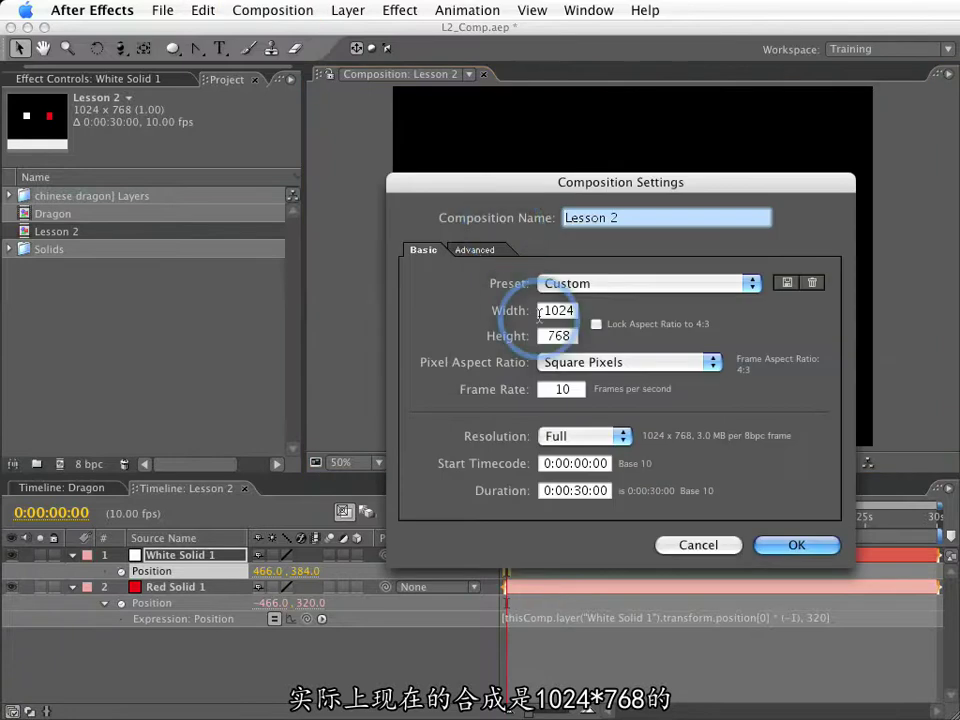
key(Return)
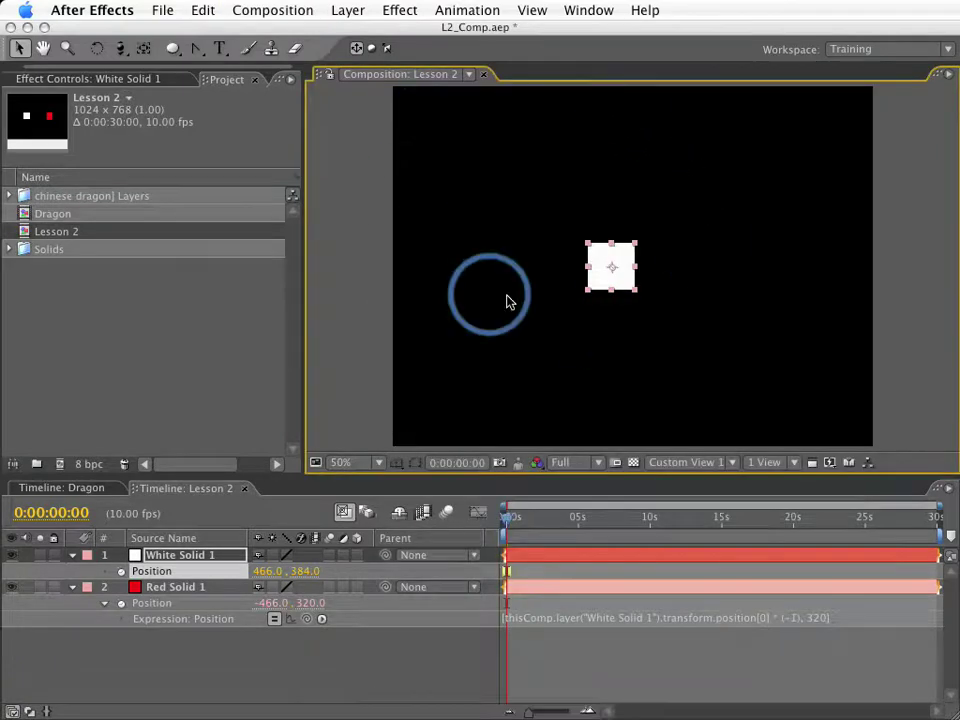
key(grave)
key(.)
drag(499, 349, 558, 300)
key(grave)
key(comma)
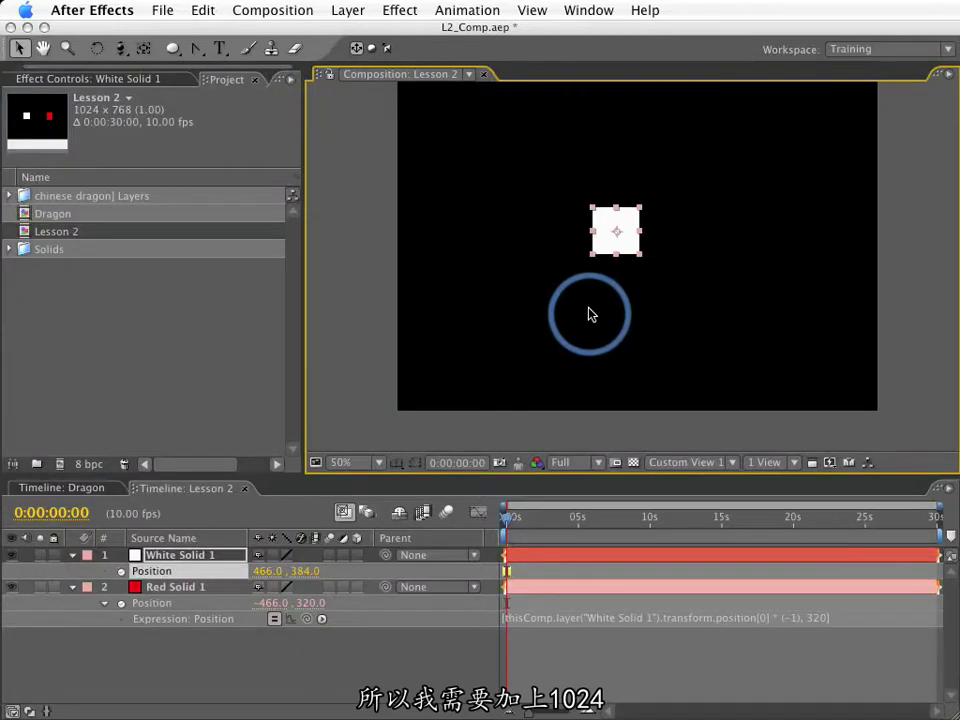
drag(641, 287, 638, 311)
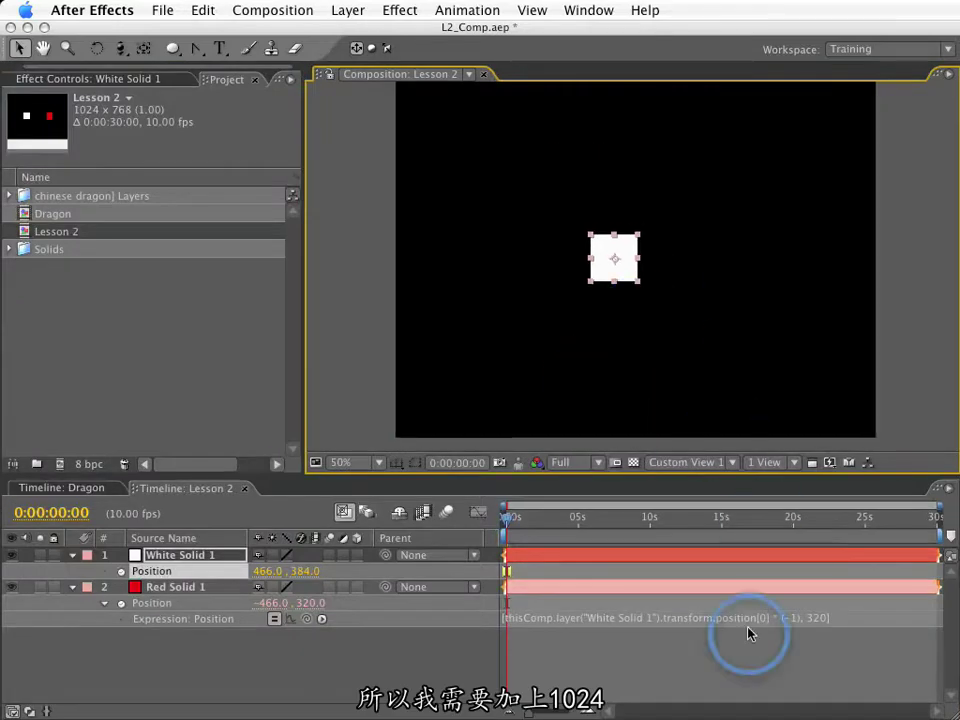
click(795, 618)
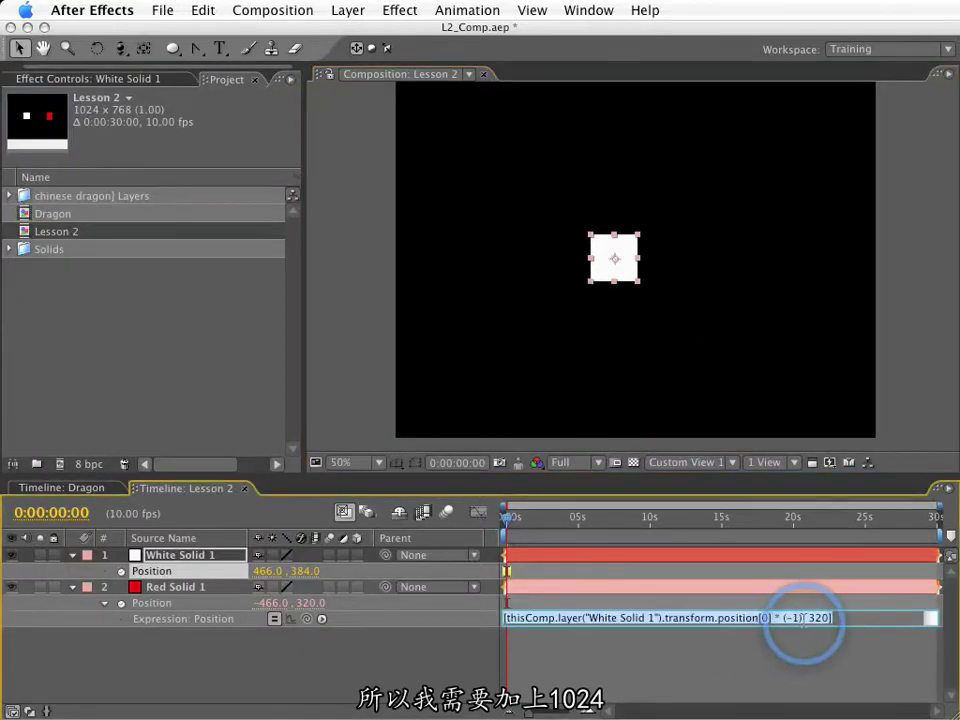
- Add +1024 to Red Solid 1's mirrored X expression and drag the white square to test it
key(Right)
key(Right)
key(Right)
text(+1024)
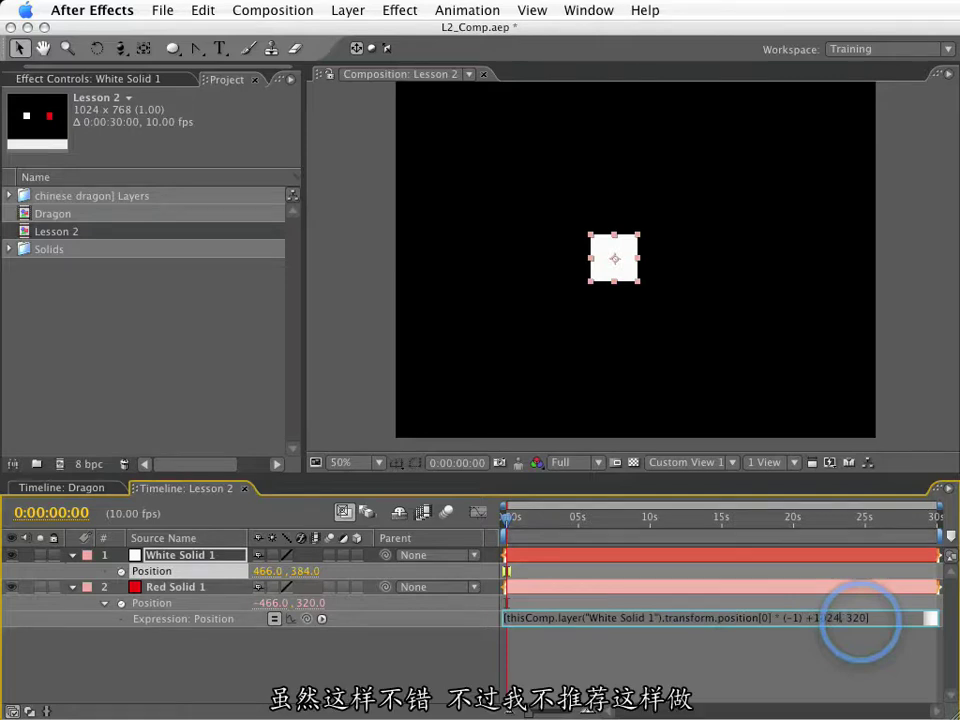
key(KP_Enter)
drag(598, 248, 808, 318)
drag(744, 319, 541, 315)
- Replace 1024 with thisComp.width in the expression and nudge the white square left
click(838, 633)
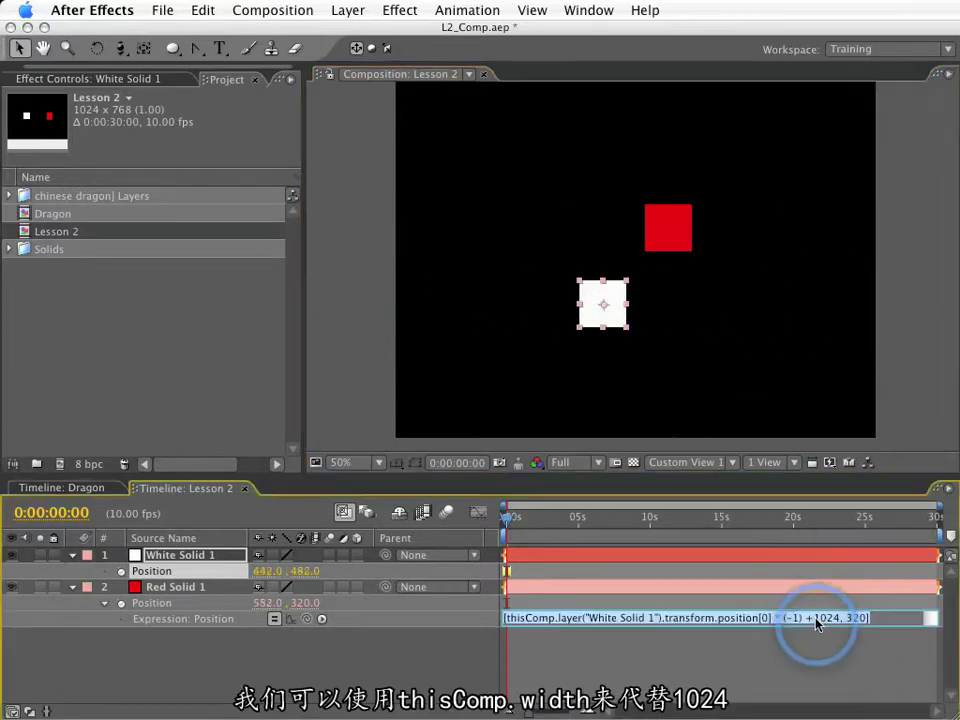
double_click(826, 618)
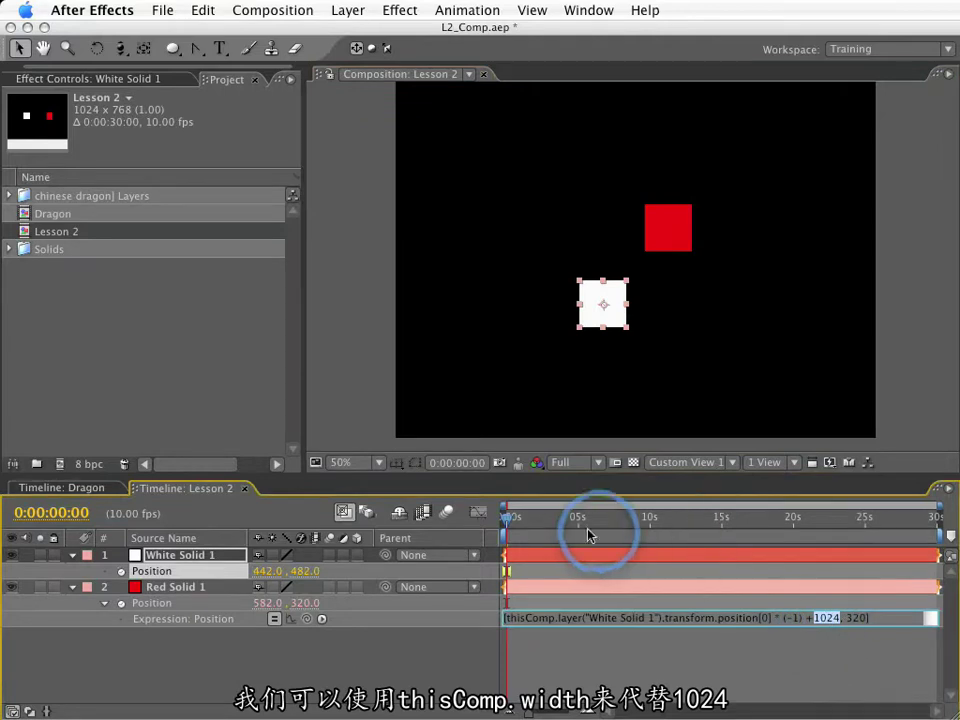
text(thi)
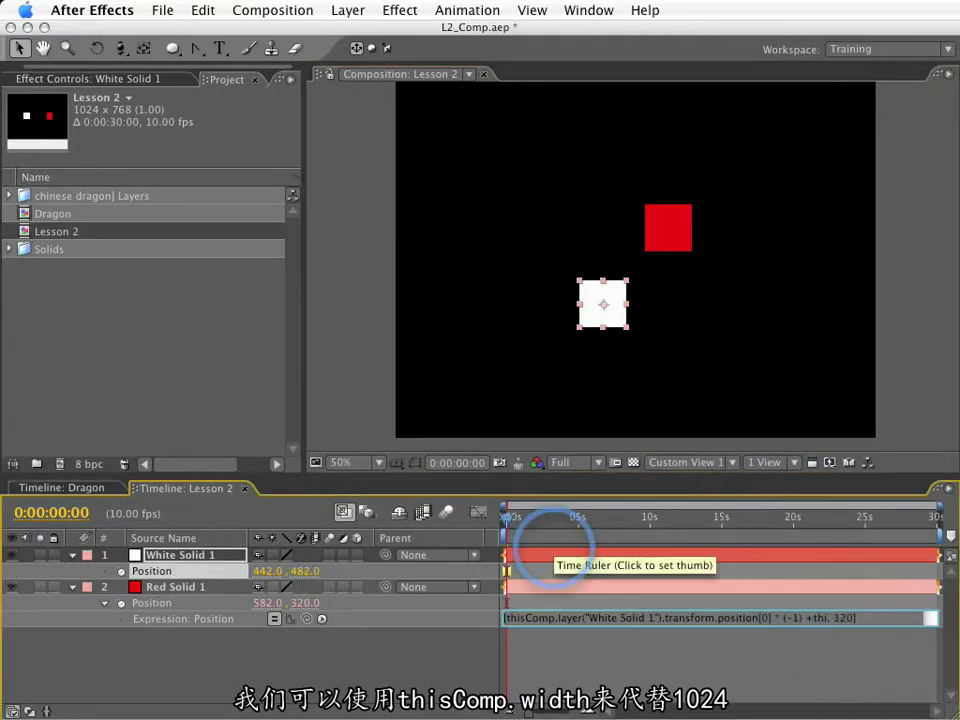
text(sComp)
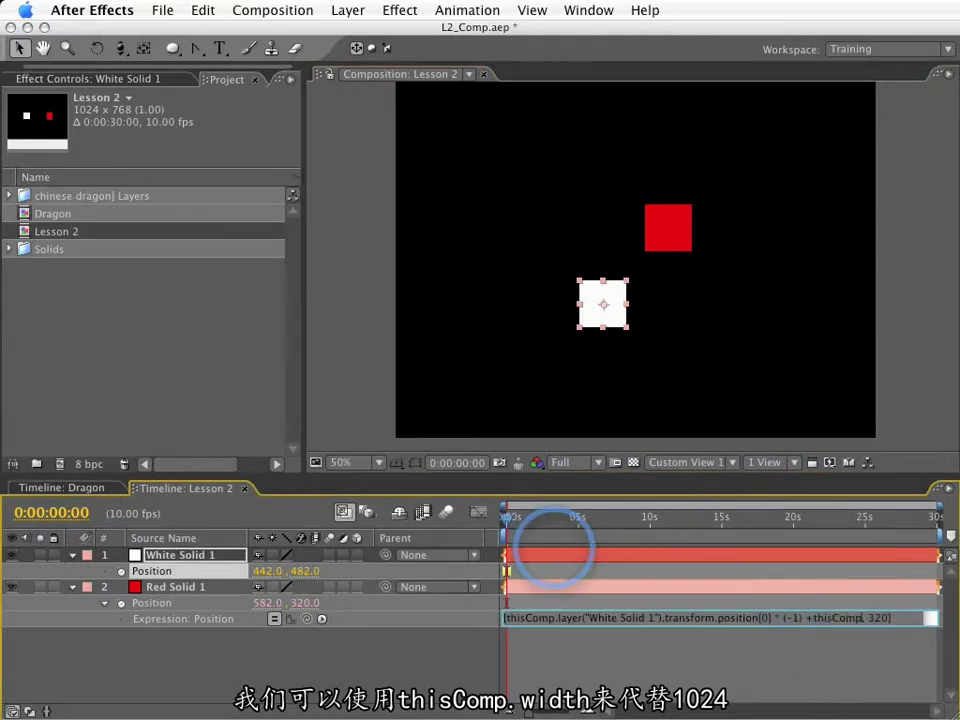
text(.width)
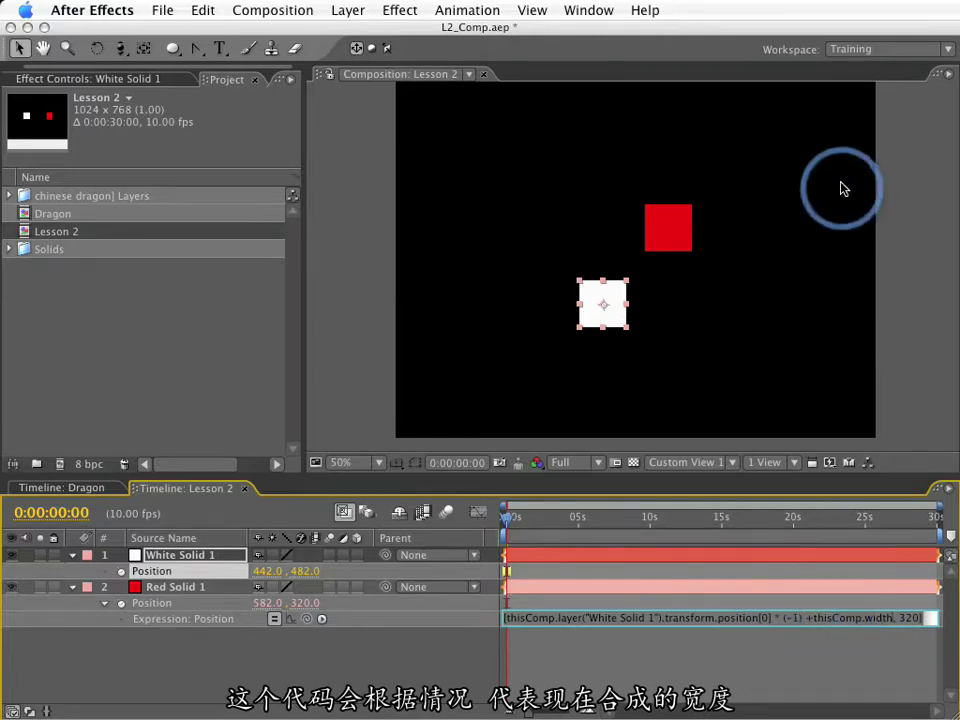
key(KP_Enter)
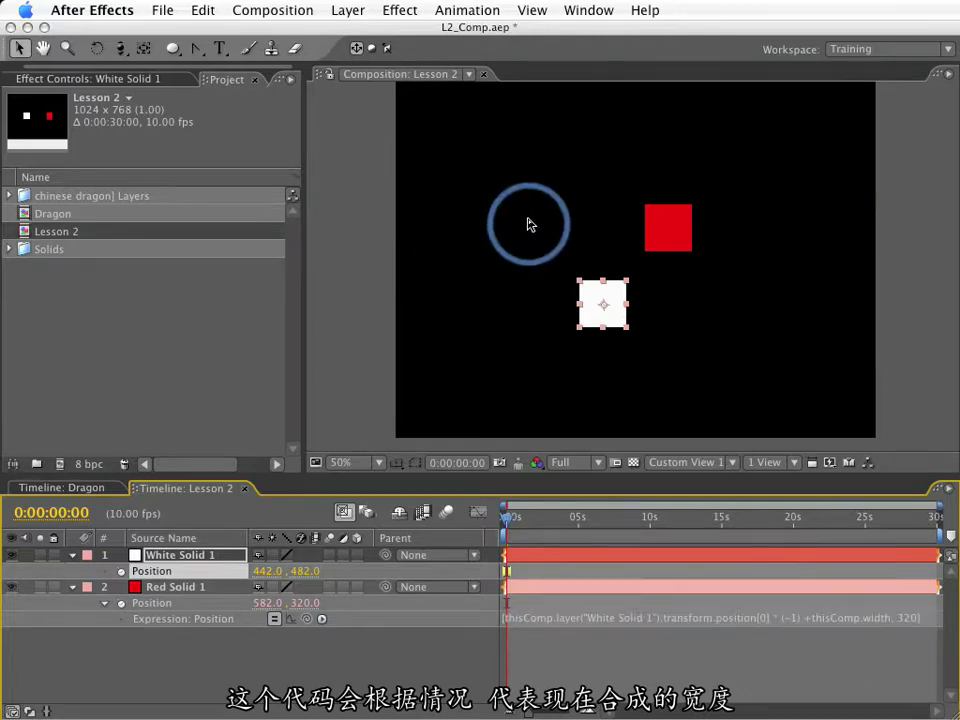
click(594, 309)
key(shift+Left)
- Drag the white square around to check that the red square mirrors it
drag(536, 316, 568, 328)
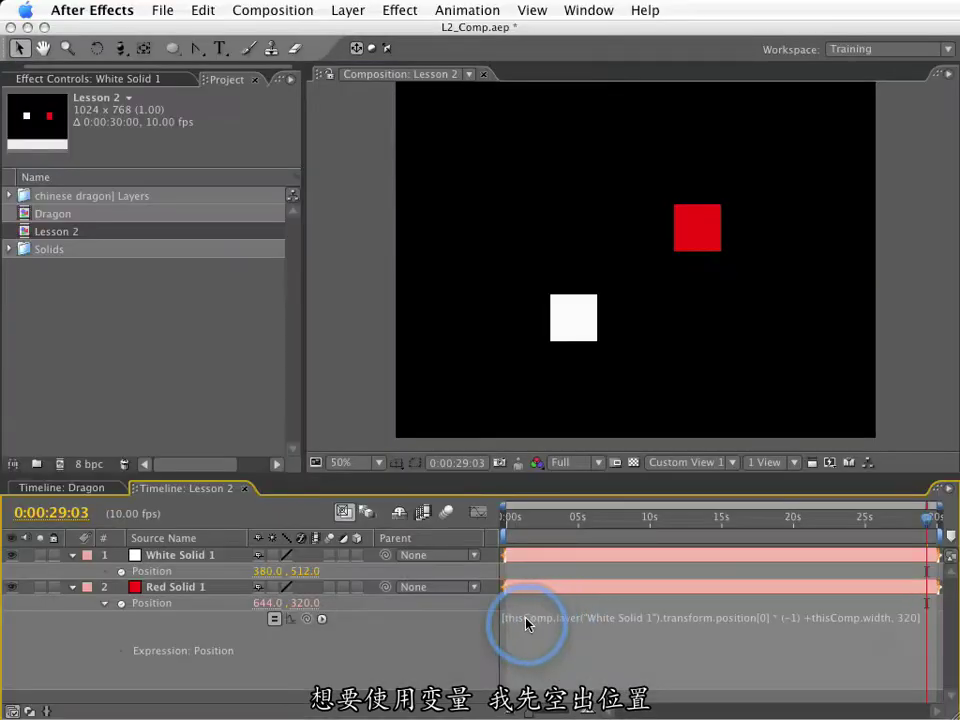
- Insert a new first line reading myVariable2 in Red Solid 1's Position expression
click(525, 617)
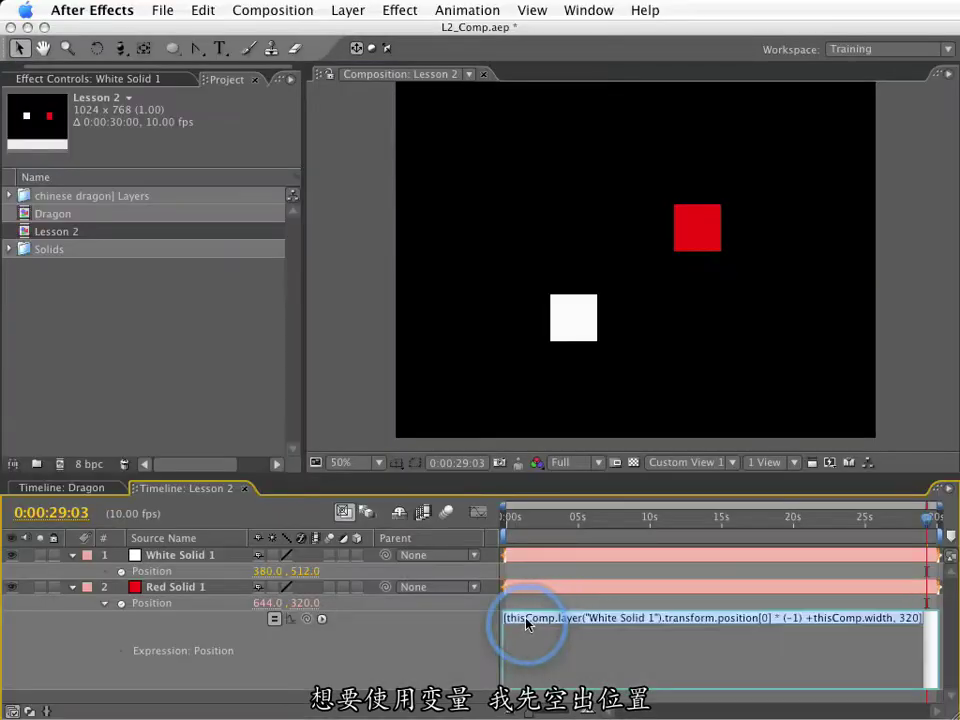
key(Up)
key(Return)
key(Return)
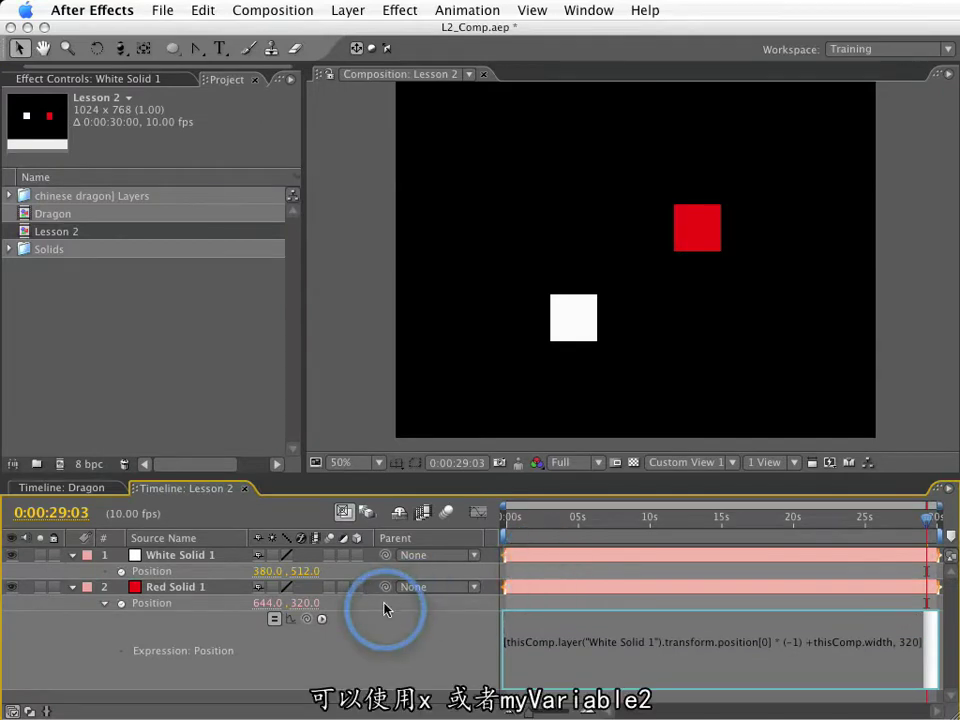
text(x)
text(myVariabl)
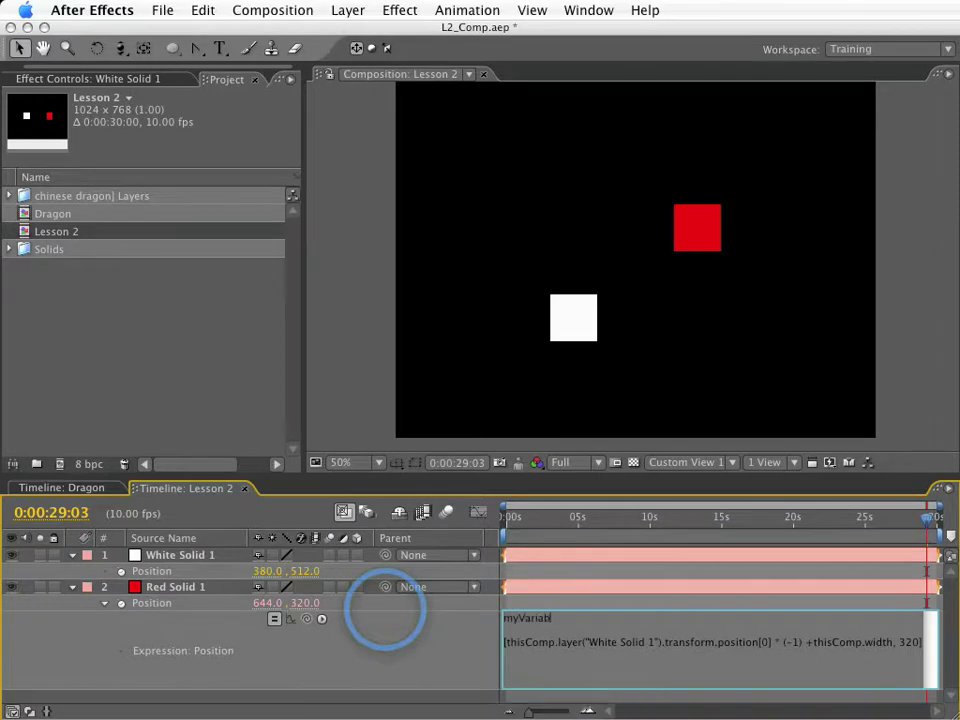
text(b)
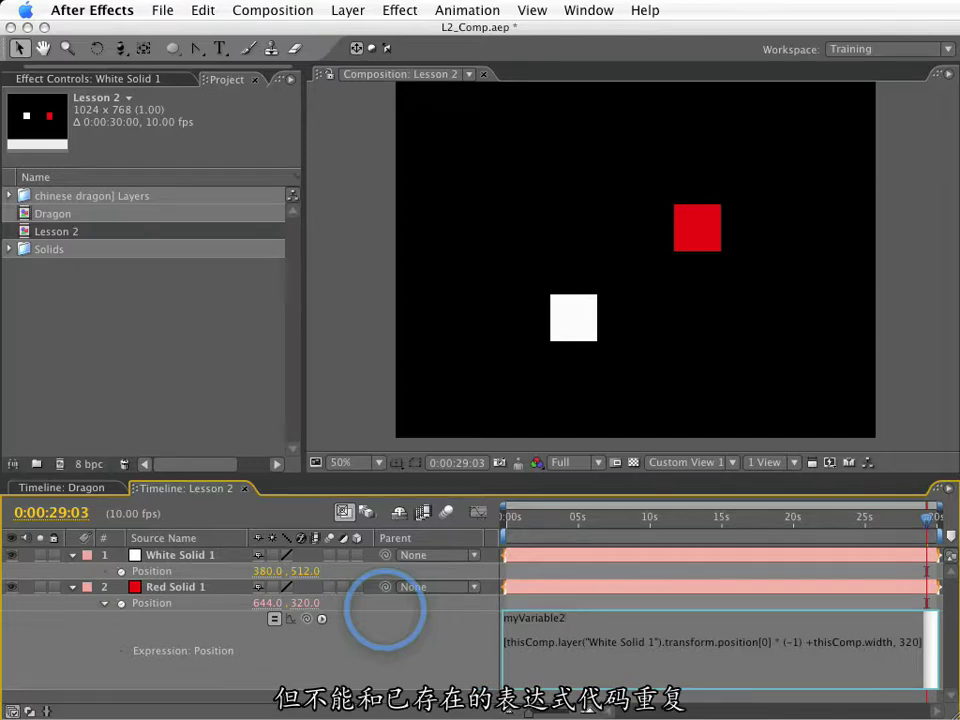
- Browse the Expression Language menu's terms, then close it
click(321, 619)
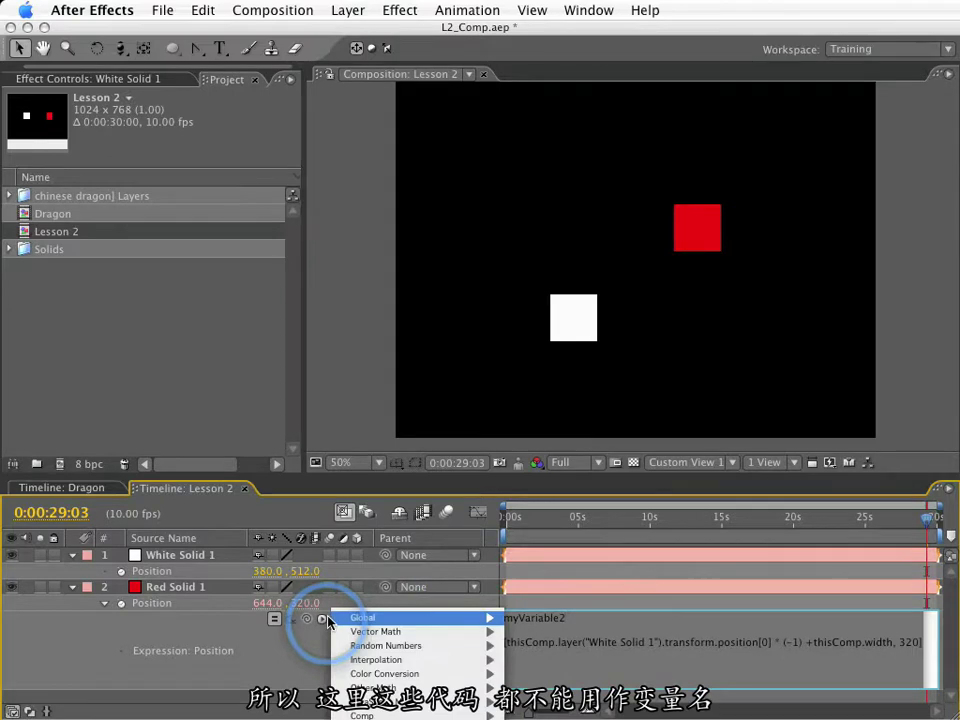
mouse_move(470, 631)
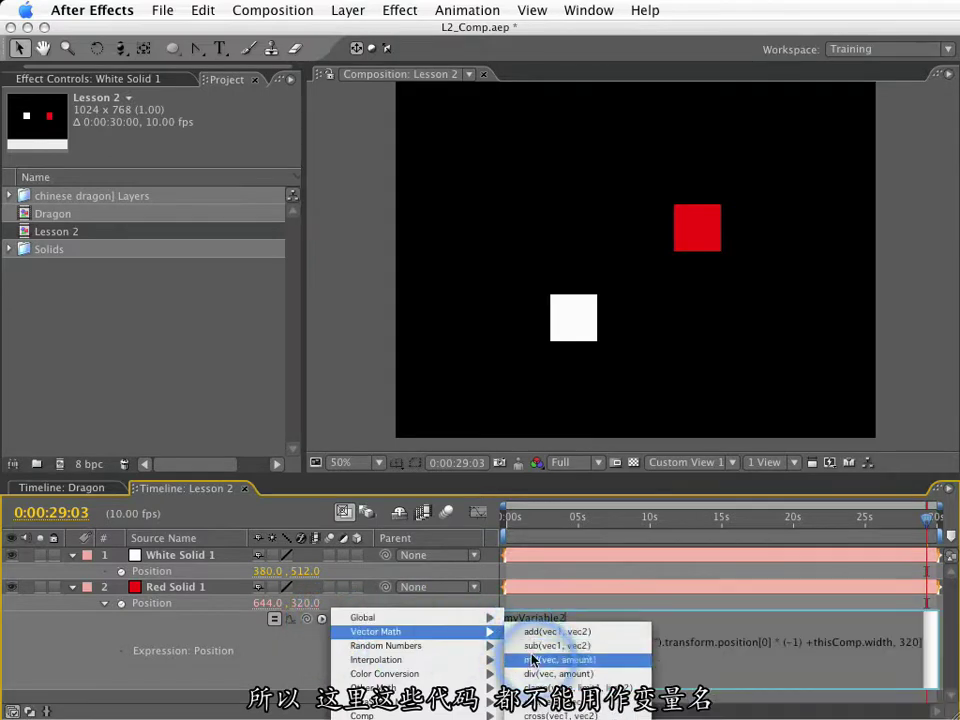
mouse_move(440, 645)
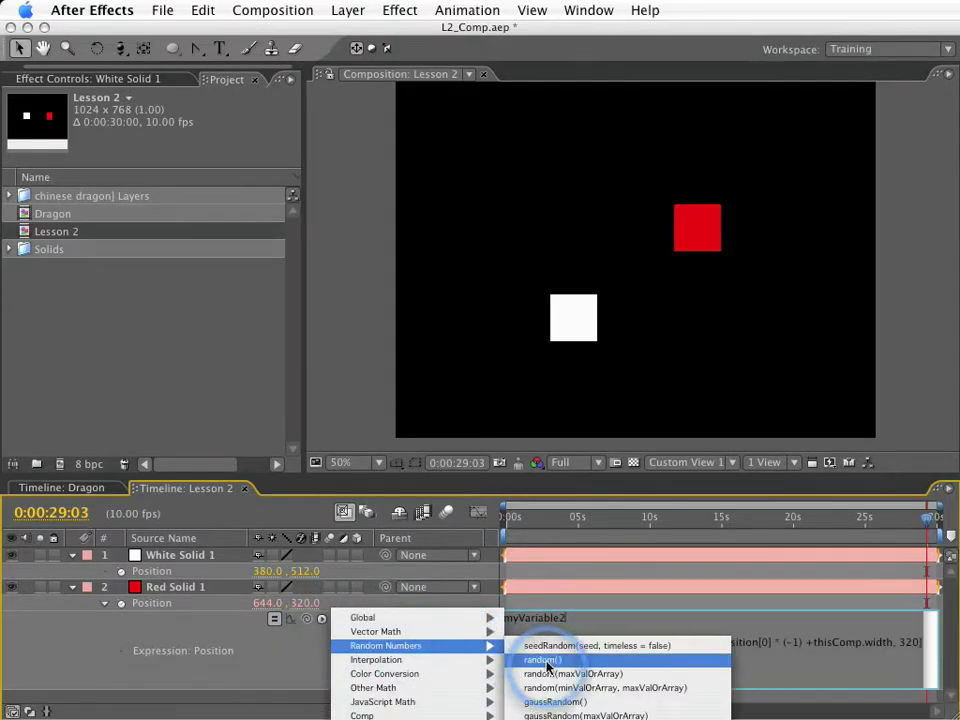
mouse_move(430, 618)
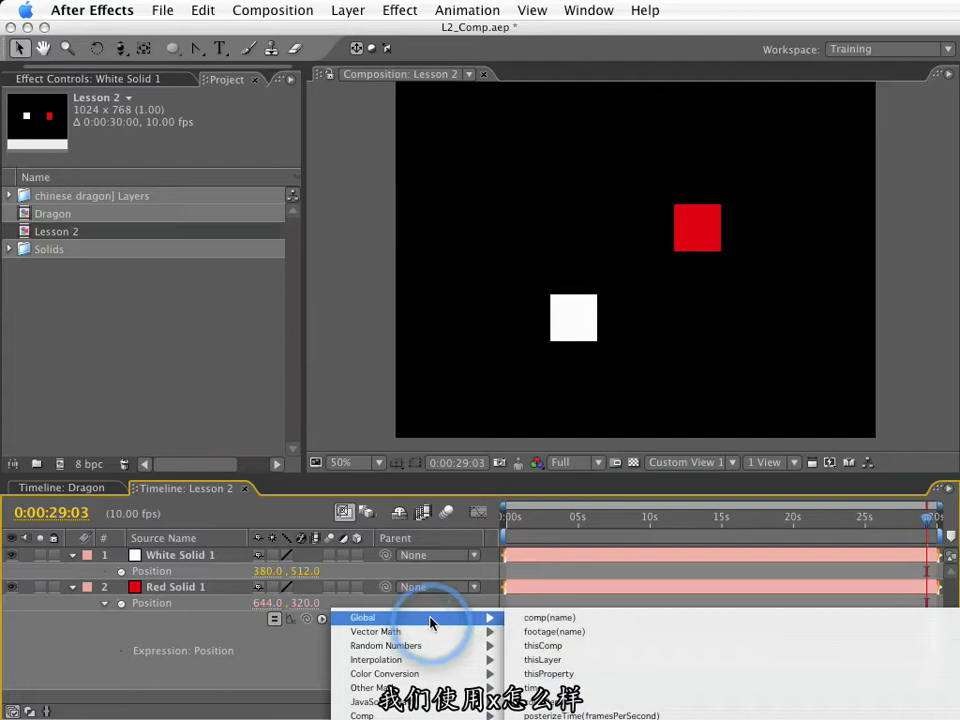
click(545, 577)
- Replace the myVariable2 placeholder with 'x ='
drag(566, 618, 476, 625)
key(BackSpace)
text(x =)
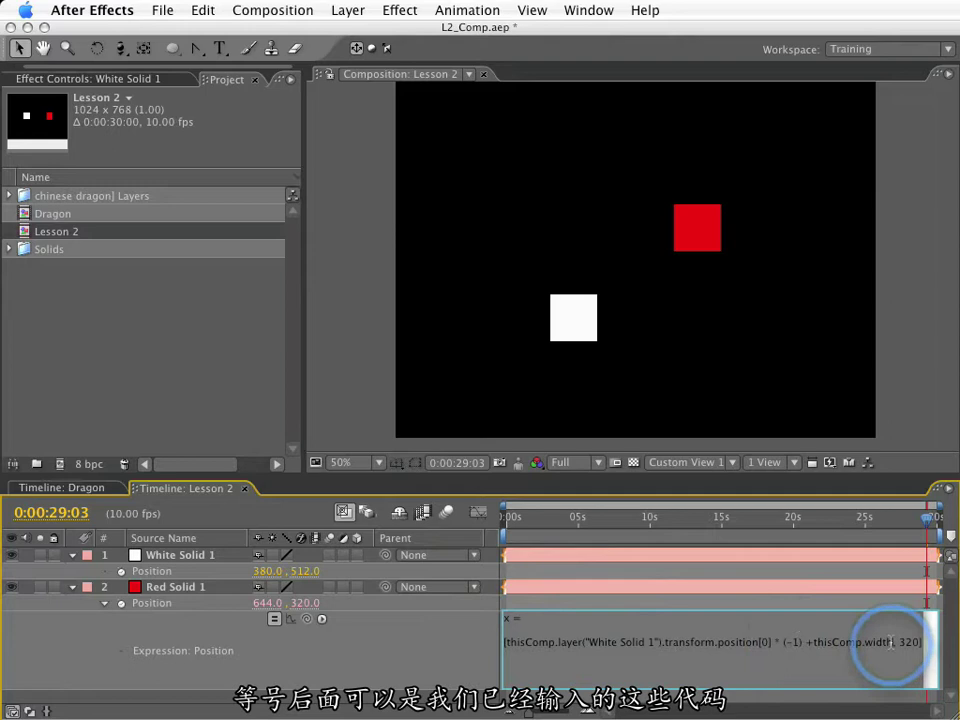
- Move the mirrored X calculation after 'x =' with a semicolon, leaving [x, 320]
drag(890, 642, 505, 643)
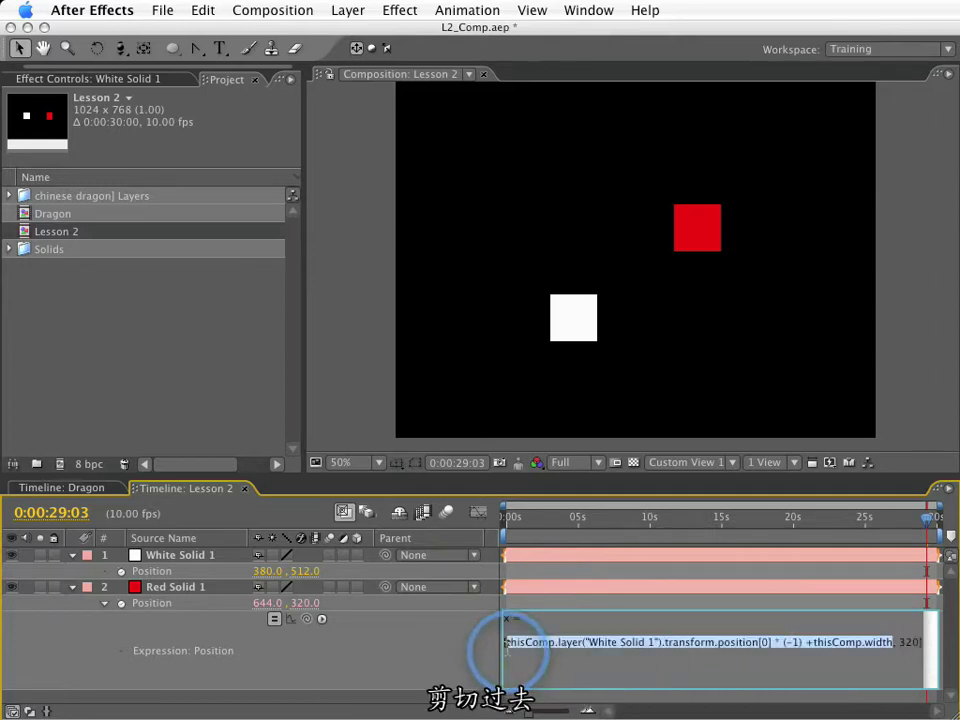
key(ctrl+x)
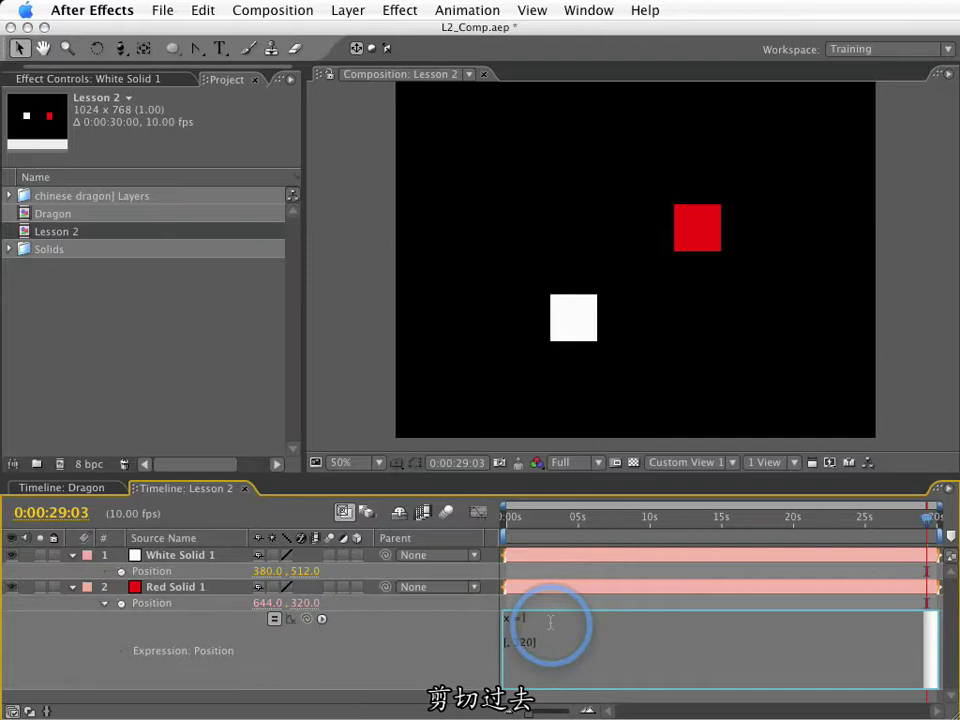
key(ctrl+v)
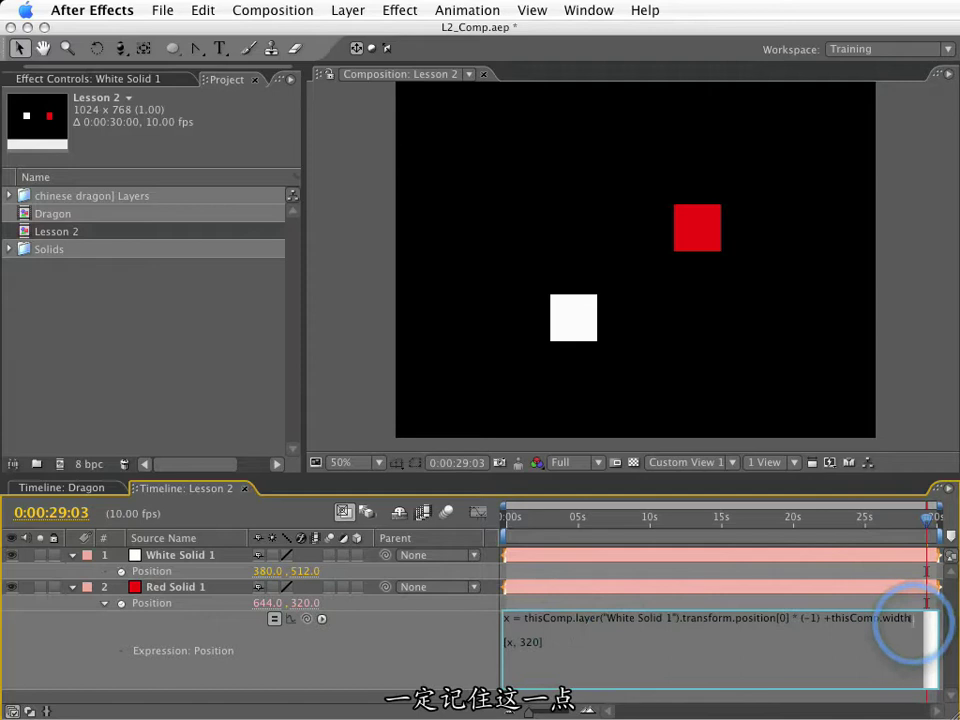
click(910, 620)
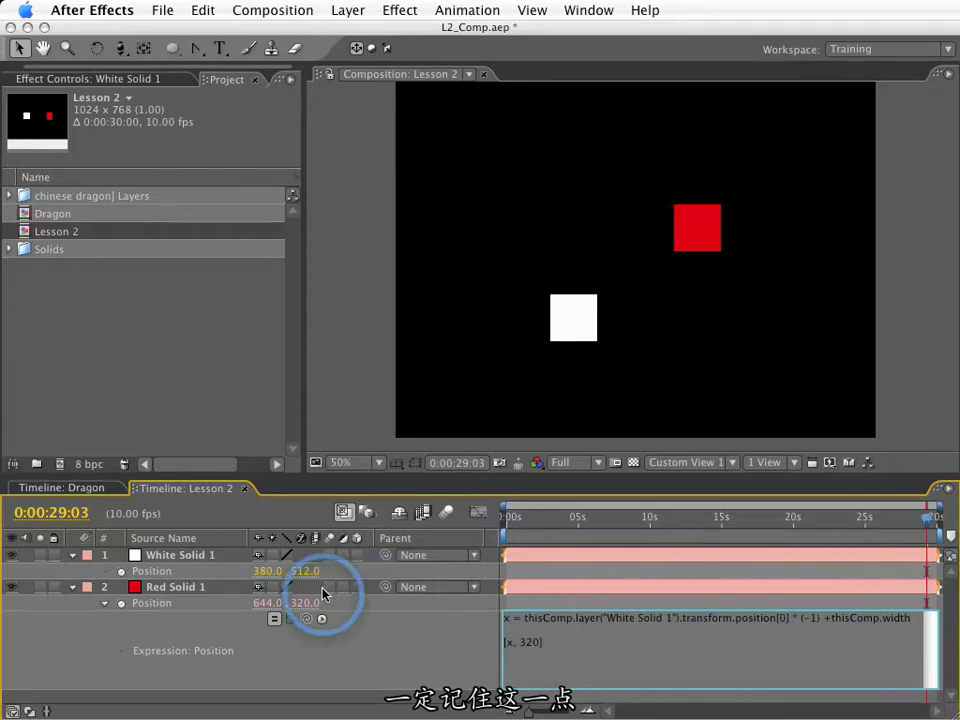
text(;)
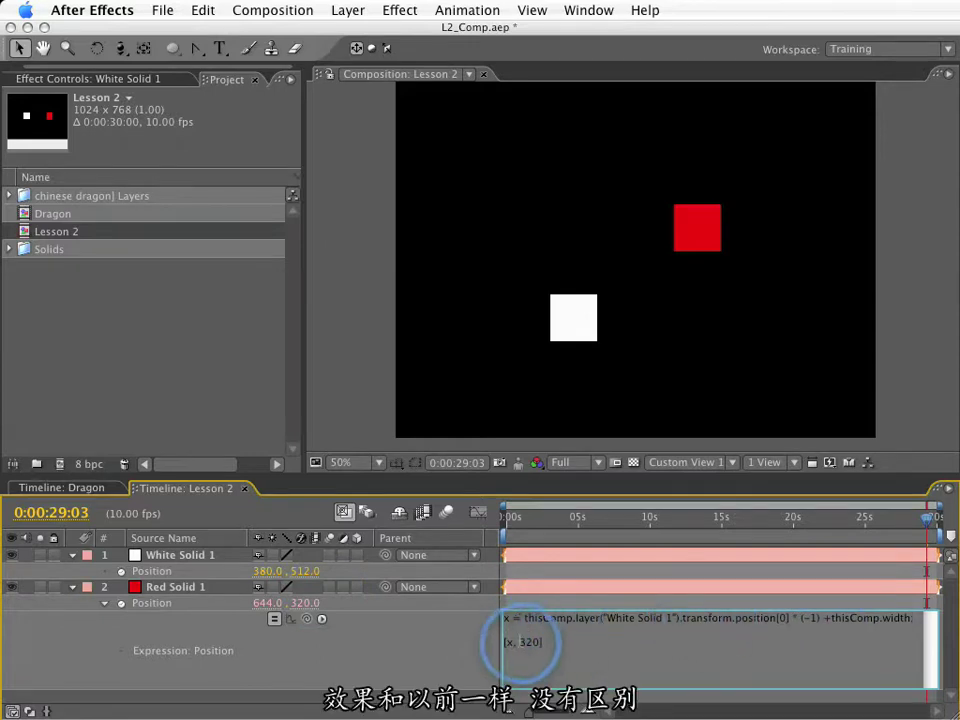
click(428, 625)
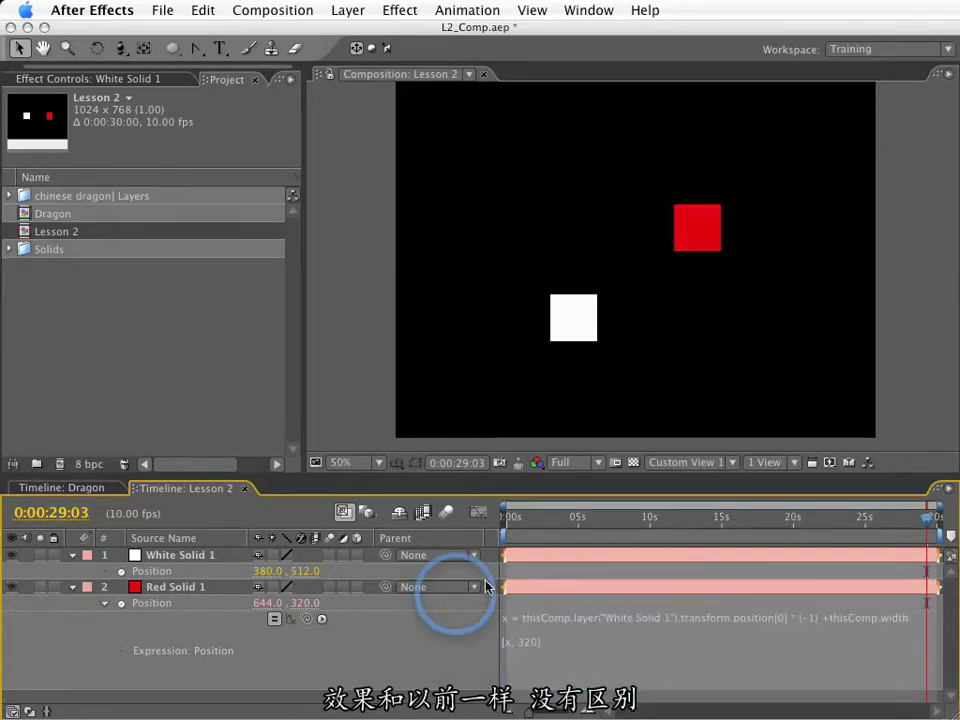
- Drag White Solid 1 left and right to confirm Red Solid 1 still mirrors it
drag(580, 320, 706, 321)
drag(497, 326, 679, 315)
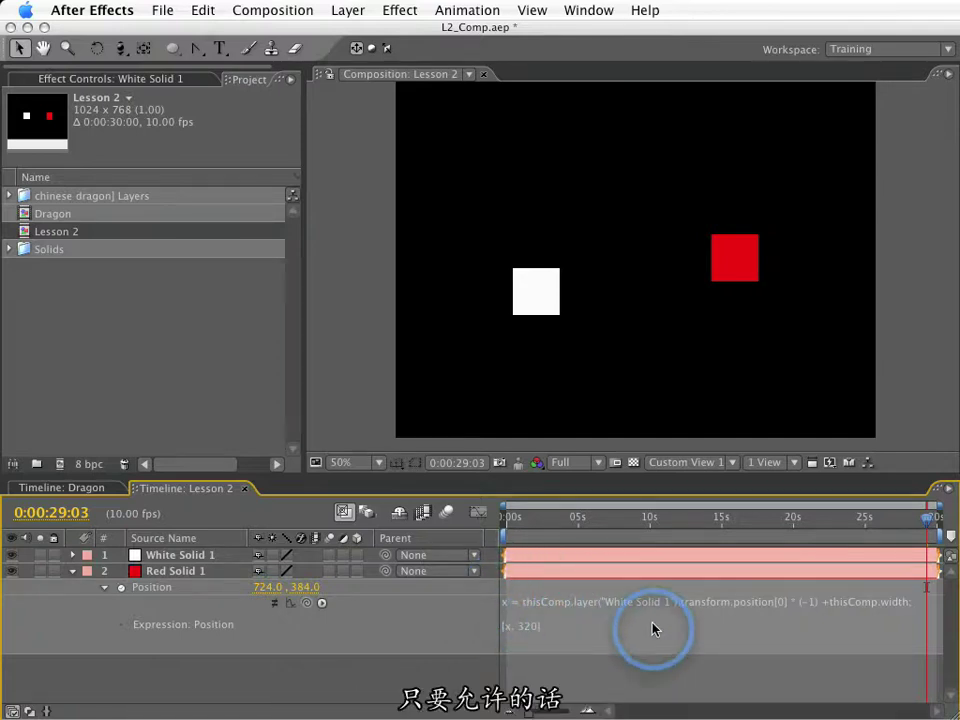
- Delete 'position =' from Red Solid 1's Position expression so it ends with [x, 320]
click(506, 632)
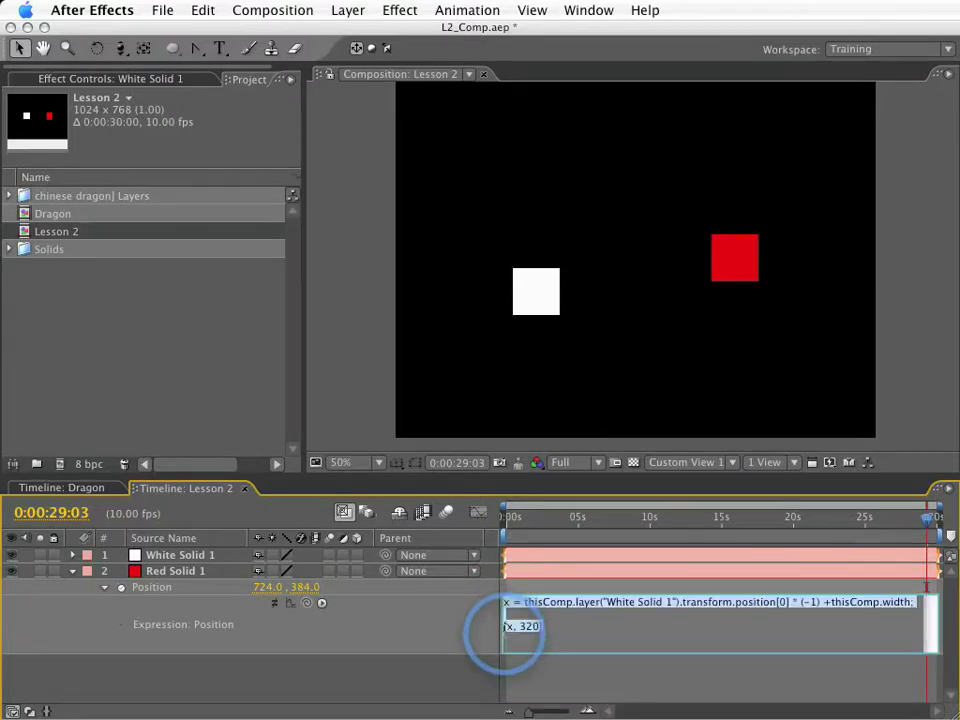
click(662, 633)
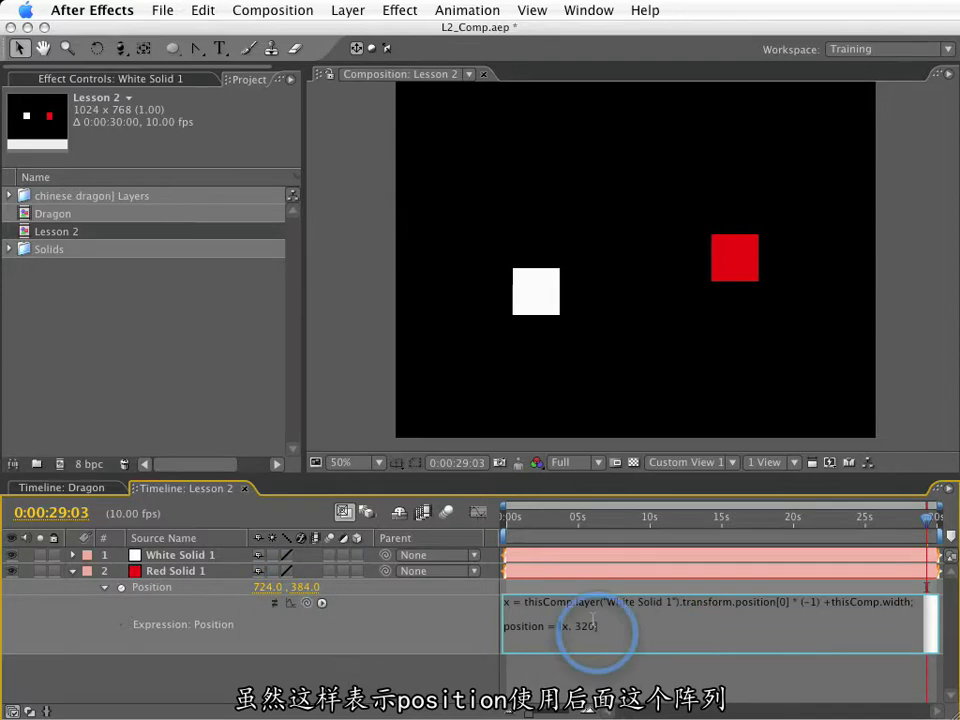
double_click(524, 626)
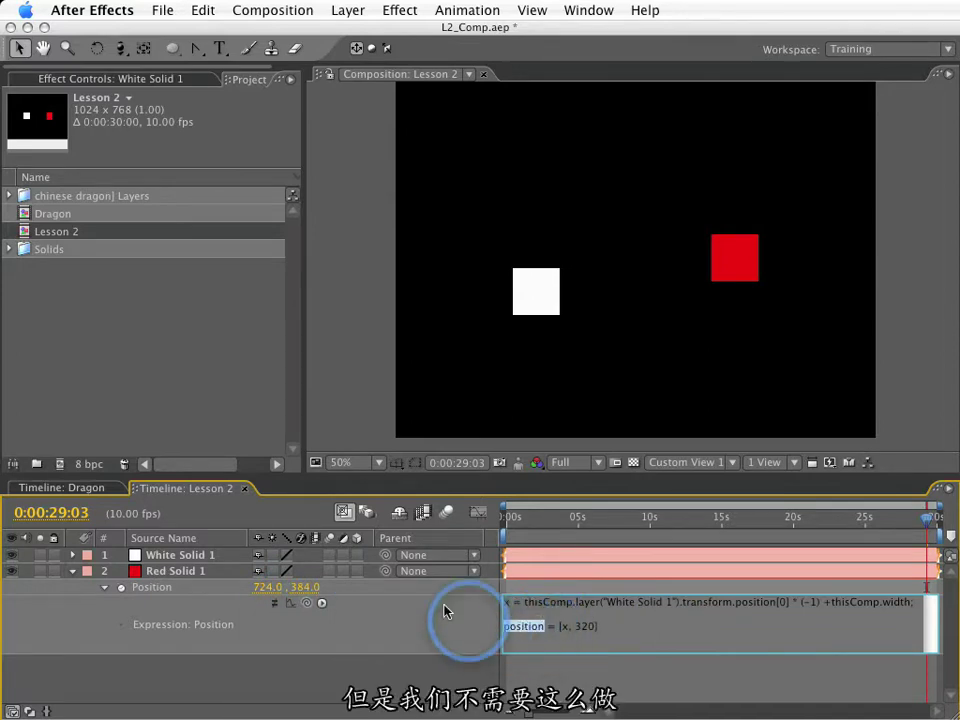
drag(548, 626, 503, 626)
click(553, 626)
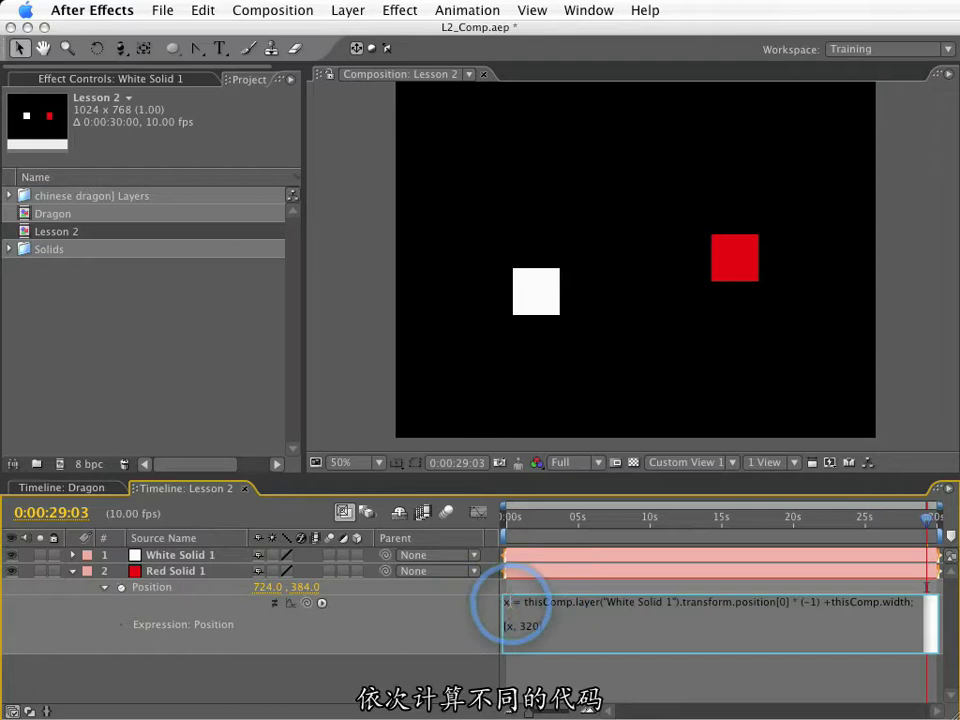
click(456, 627)
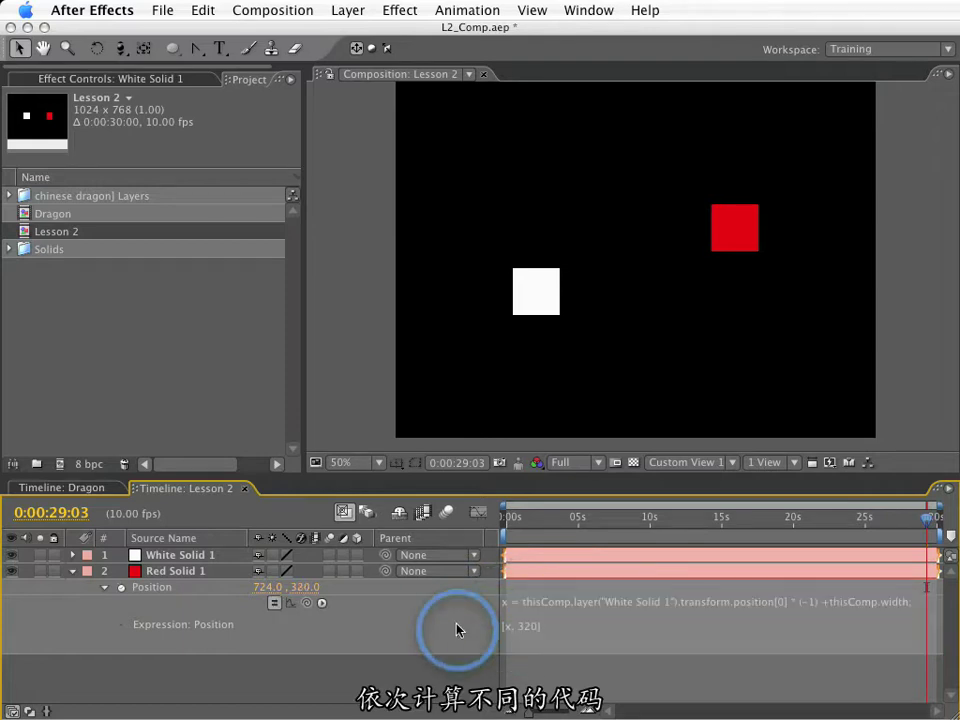
- Reopen the Position expression and select its [x, 320] line
click(534, 614)
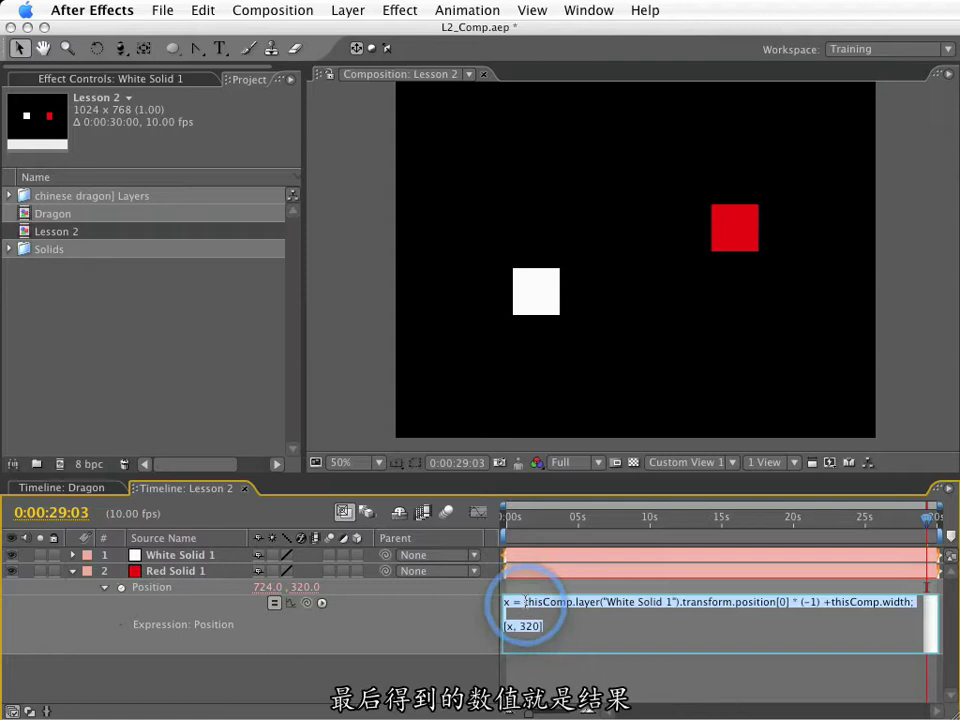
drag(545, 626, 483, 627)
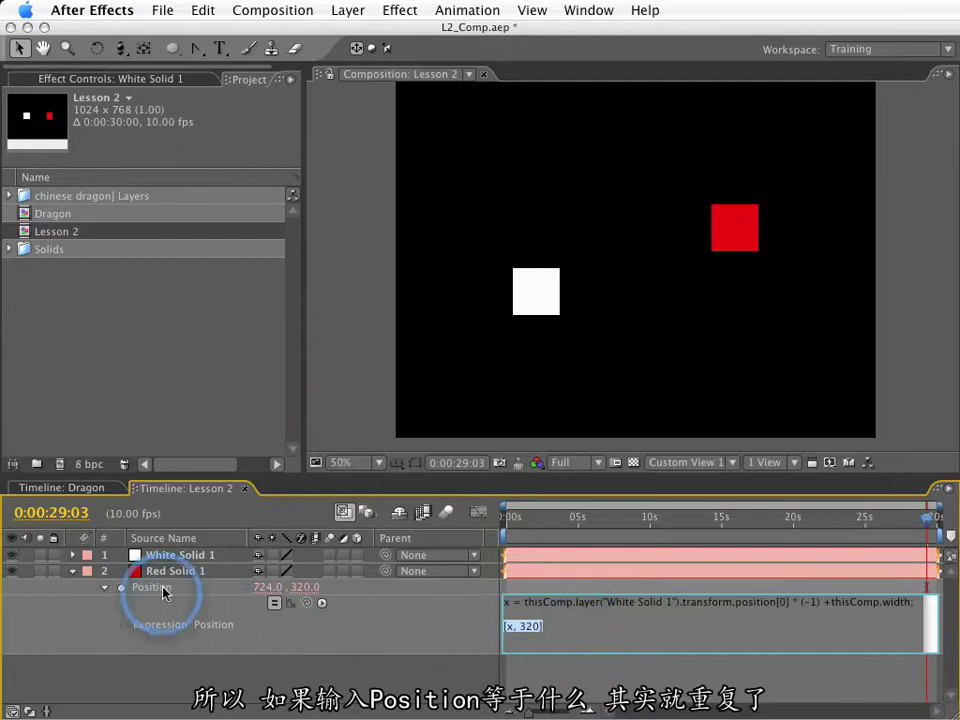
click(502, 627)
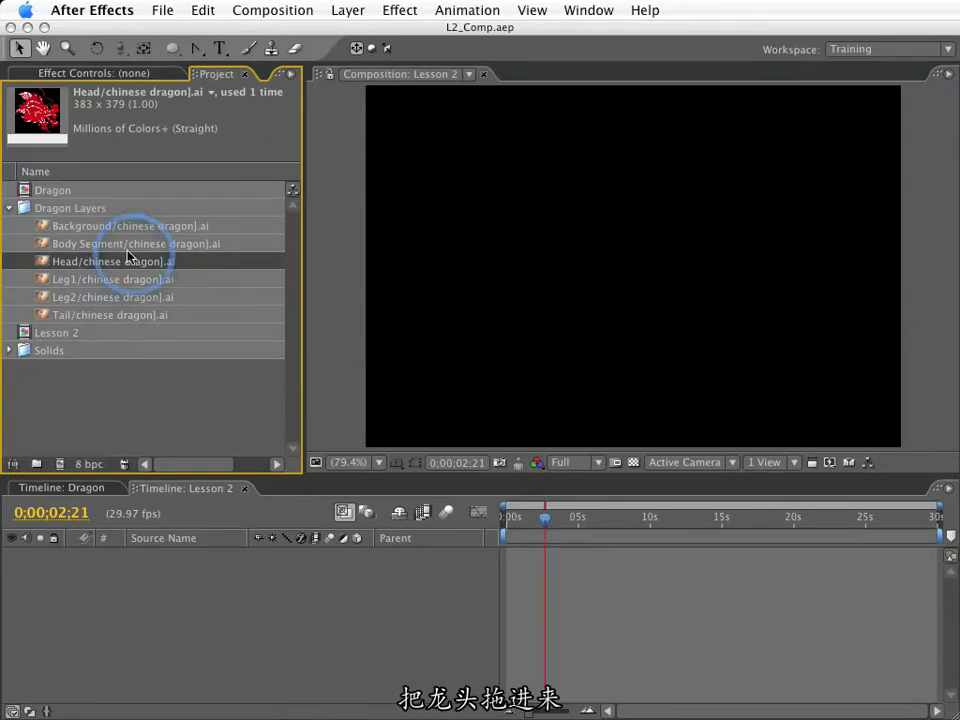
- Add the Head/chinese dragon].ai artwork as a layer in the Lesson 2 comp
drag(104, 272, 104, 292)
drag(433, 347, 236, 613)
drag(716, 336, 722, 165)
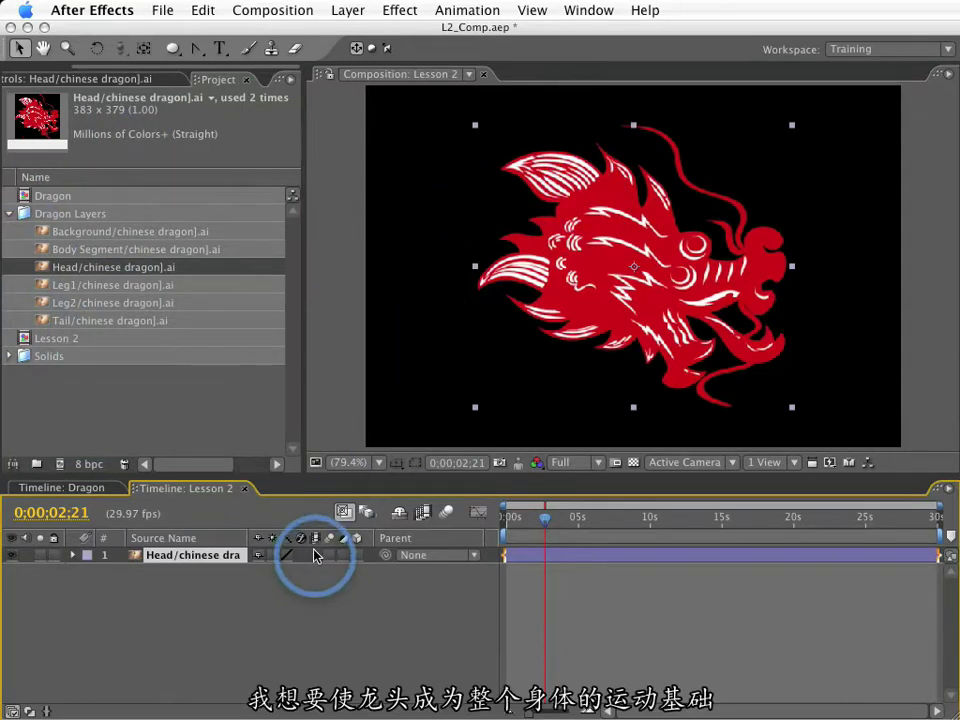
- Scale the Head layer down to 54% and reveal its Position property
key(s)
drag(300, 571, 280, 572)
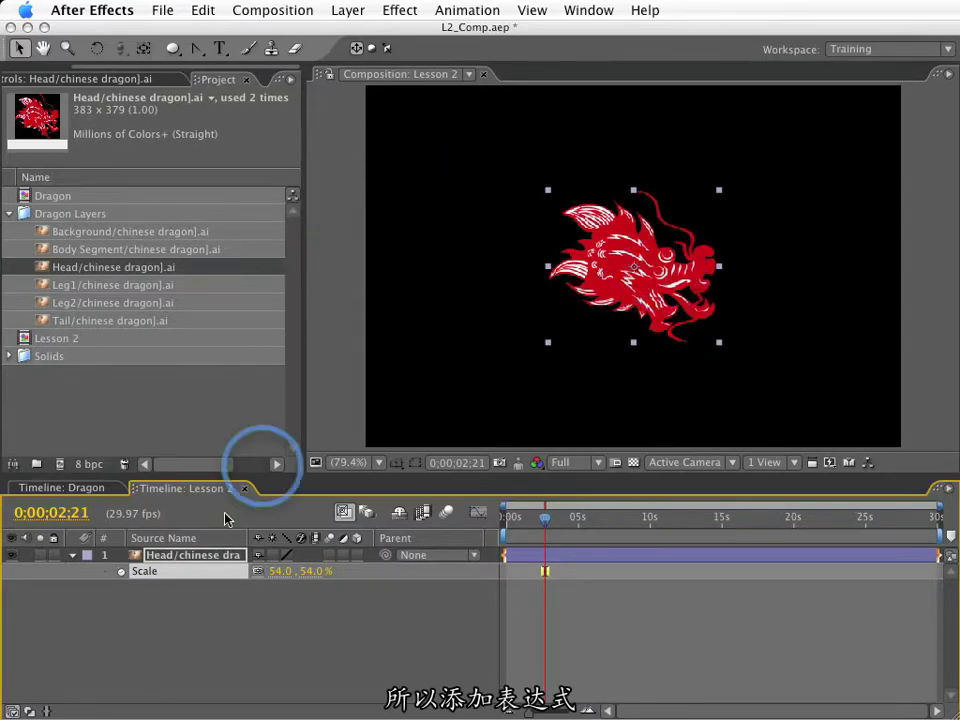
key(p)
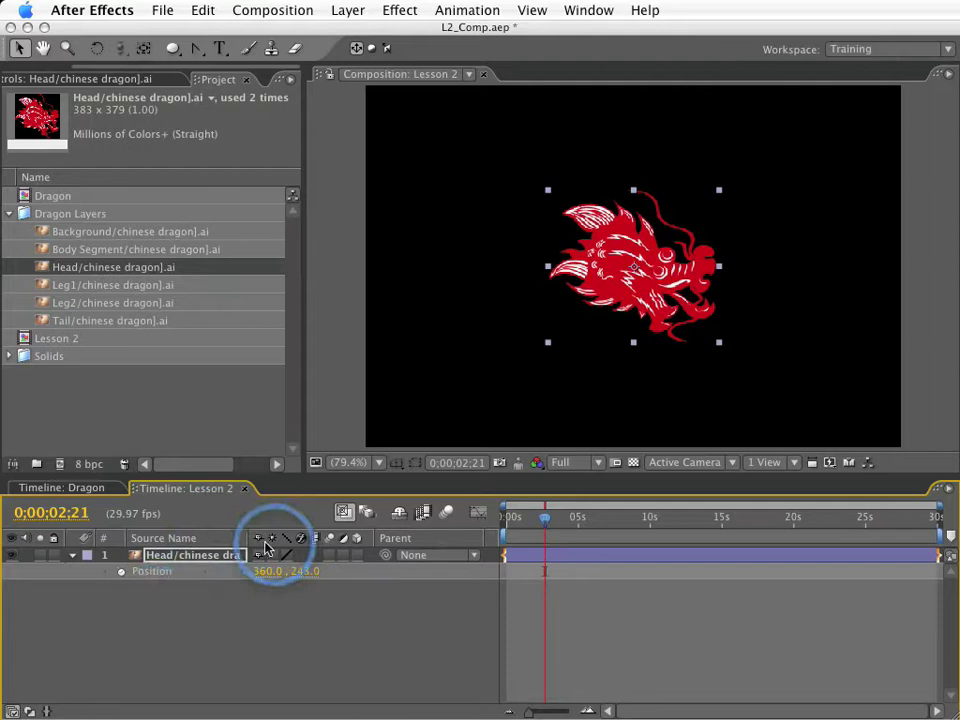
- Add a Head Position expression starting with x = transform.position[0];
alt+click(121, 572)
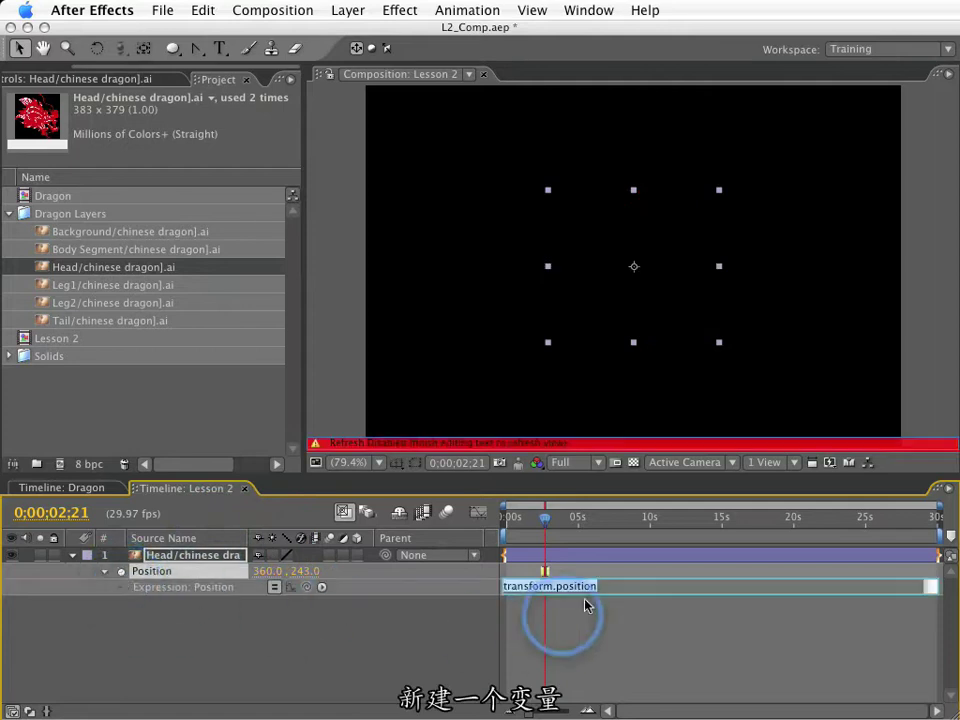
drag(590, 594, 613, 656)
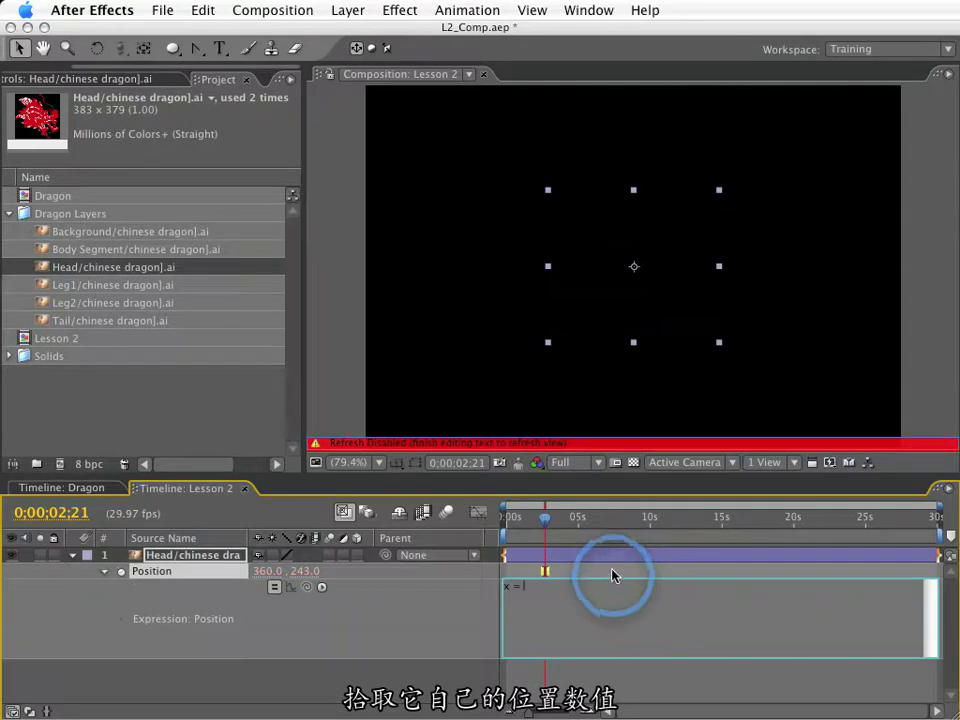
drag(478, 576, 222, 572)
drag(157, 577, 264, 578)
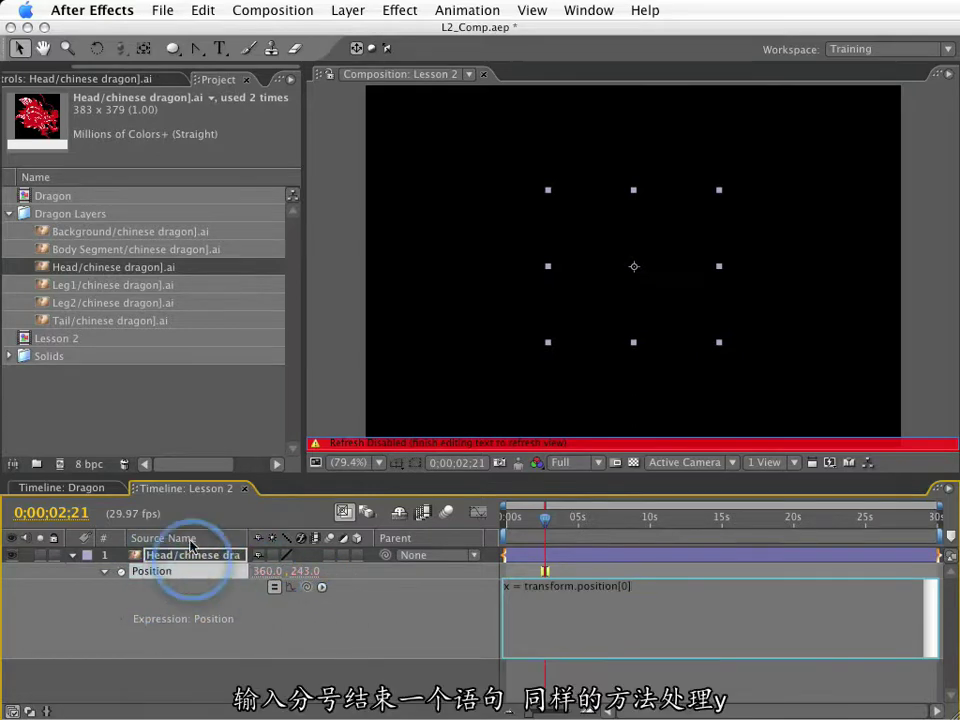
click(676, 610)
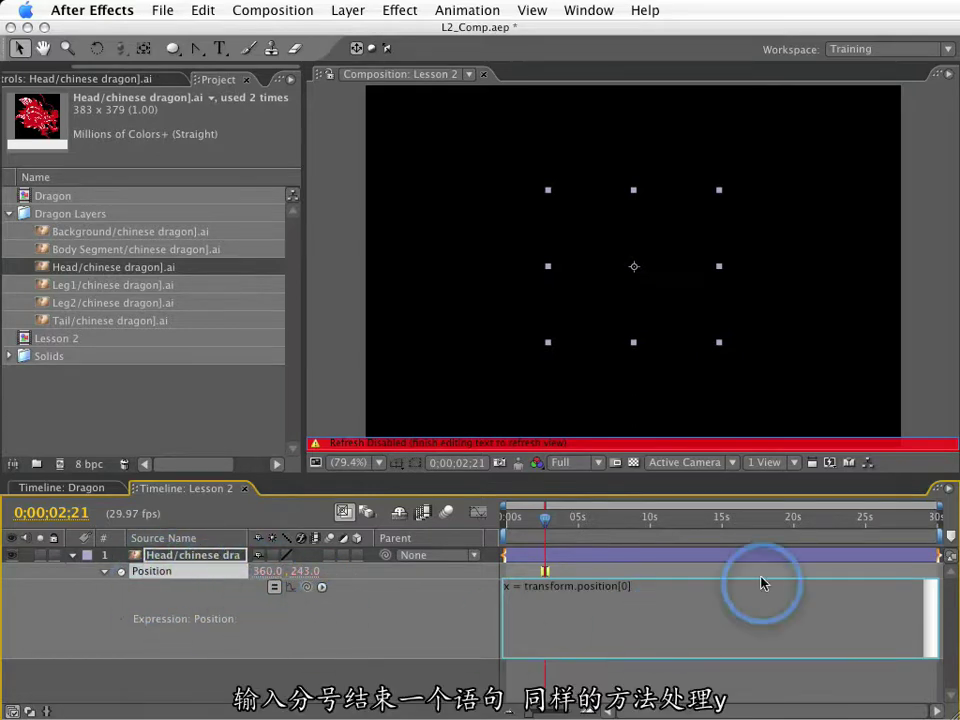
text(;)
key(Return)
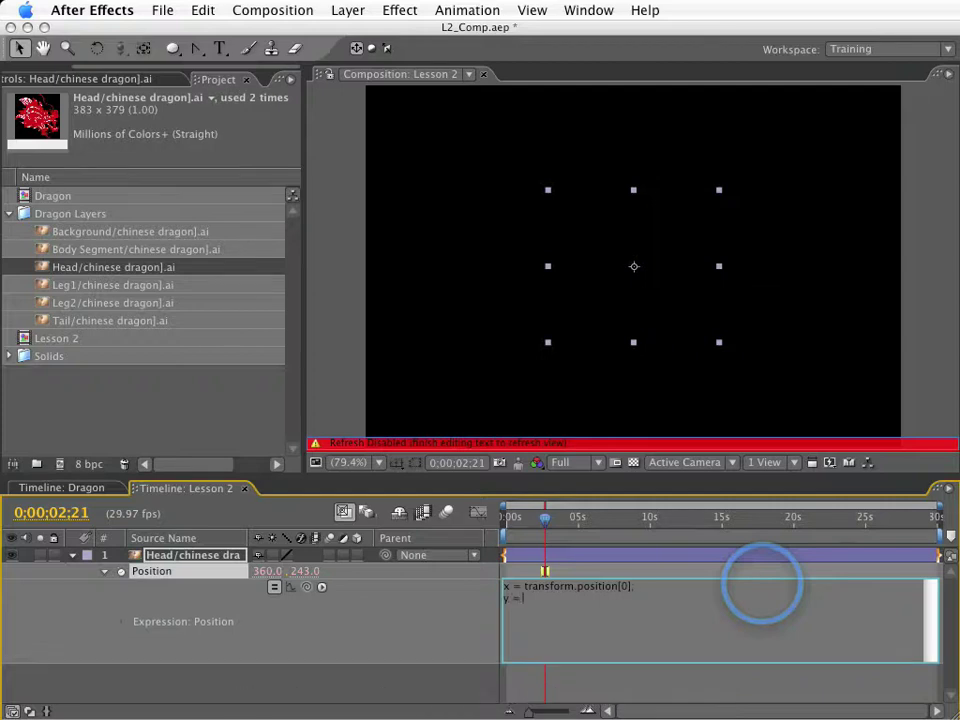
- Add y = transform.position[1]; returning [x,y], commit, and drag the head up-left
drag(306, 594, 491, 530)
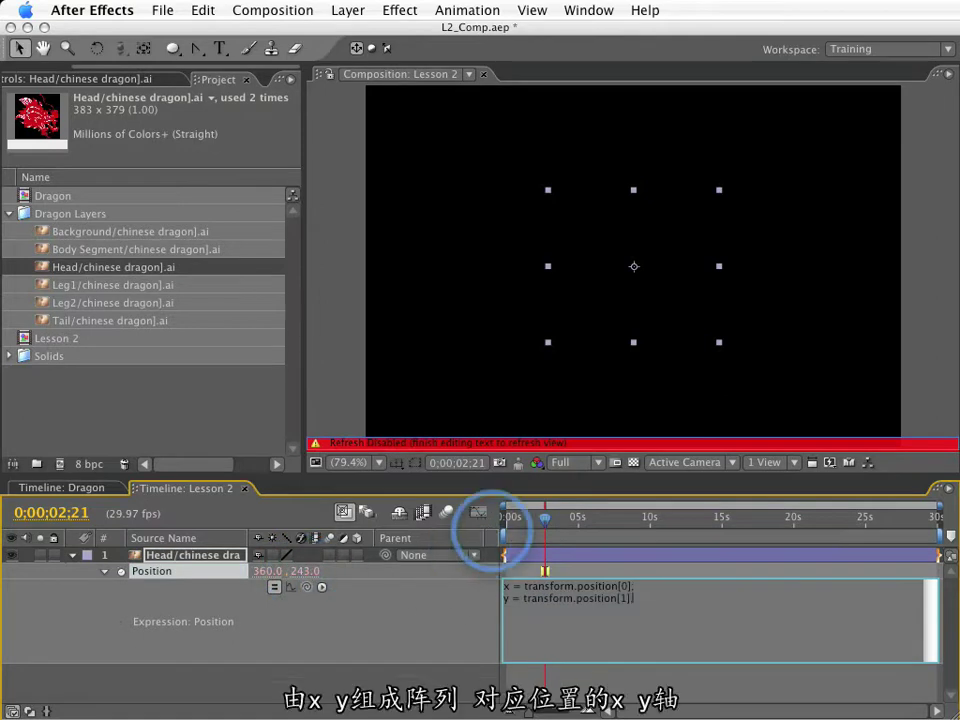
text(;)
key(Return)
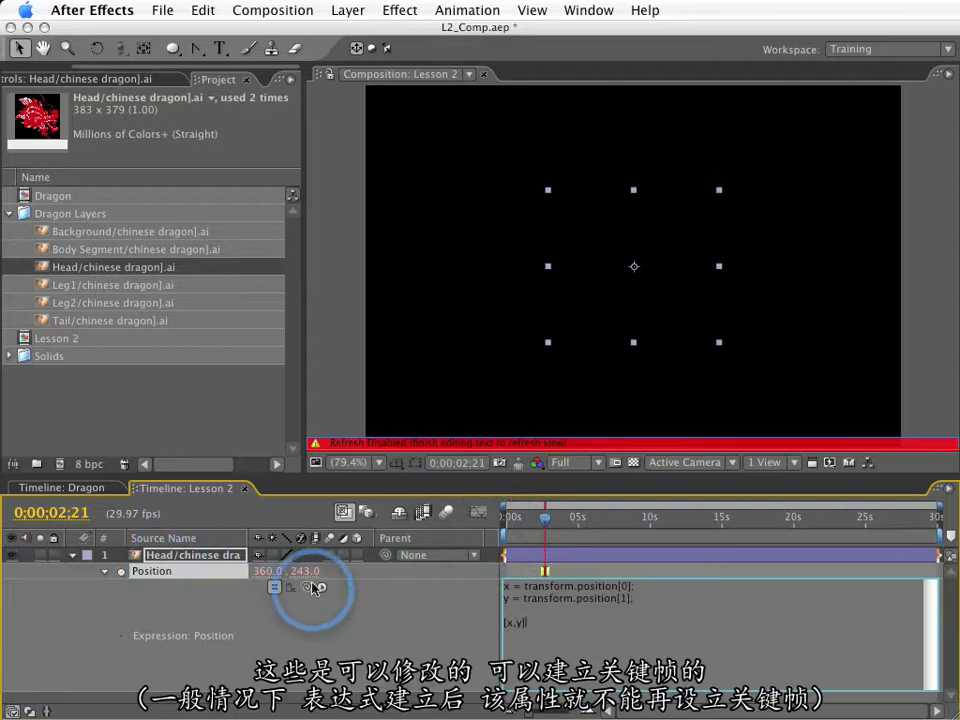
click(790, 320)
drag(648, 262, 531, 234)
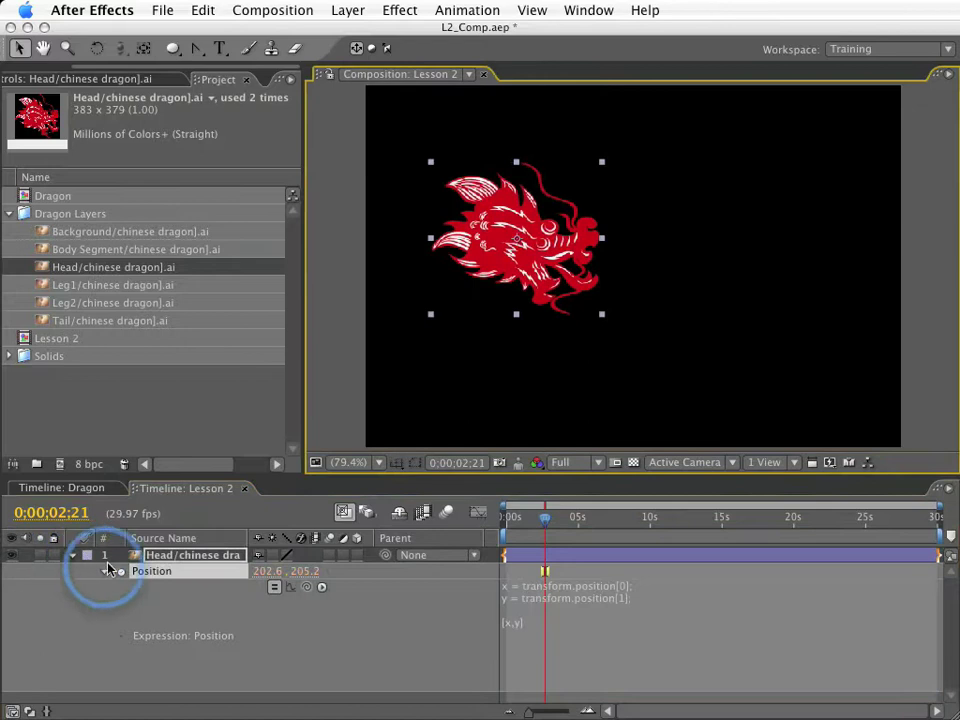
- Create trial Position keyframes by moving the head around at about 6 seconds
click(597, 516)
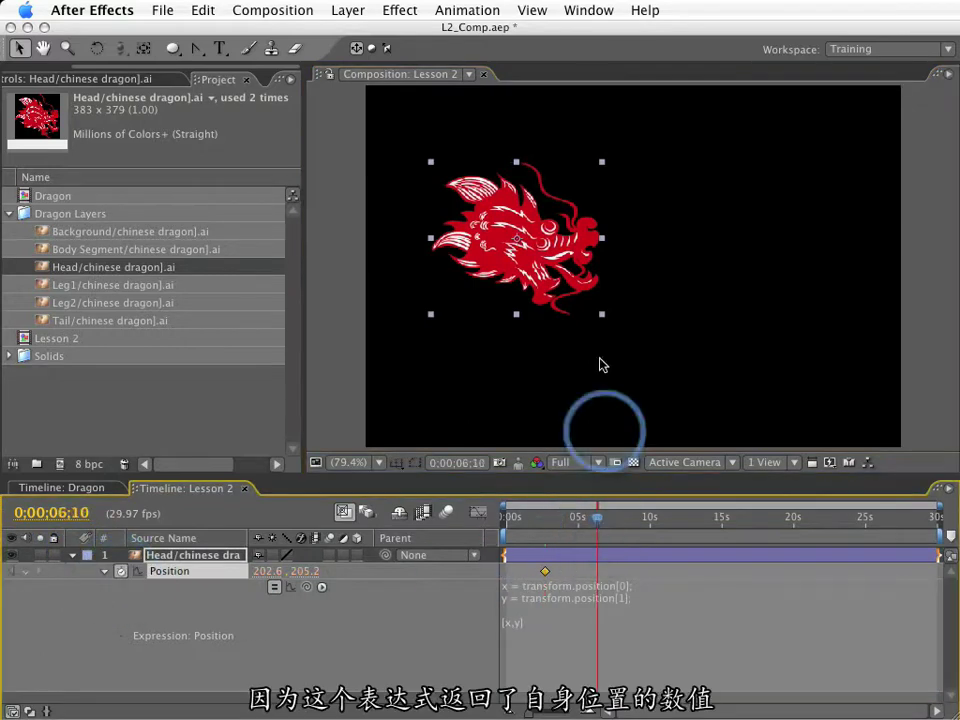
drag(558, 232, 724, 266)
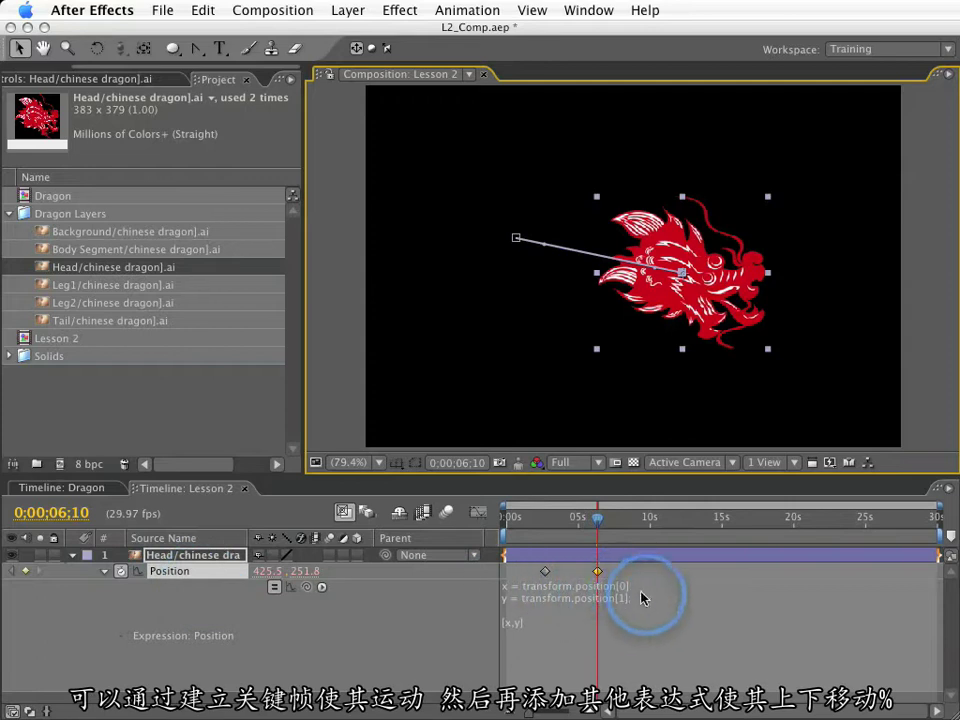
drag(676, 300, 622, 352)
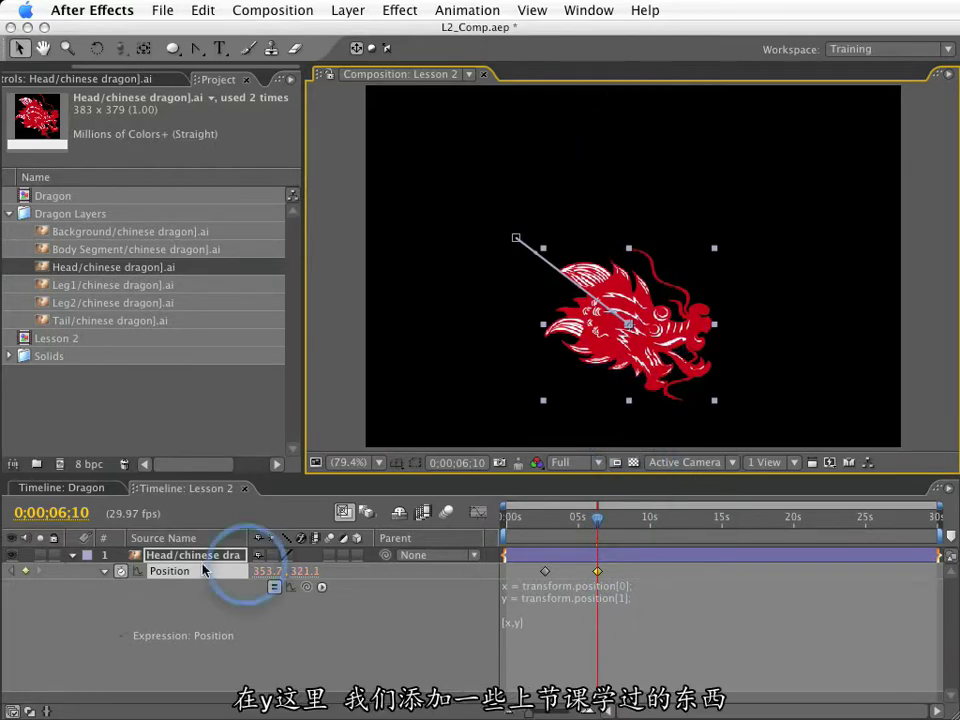
- Clear the Head's Position keyframes and return it near centre at 376.4, 250.6
click(121, 571)
drag(655, 334, 673, 281)
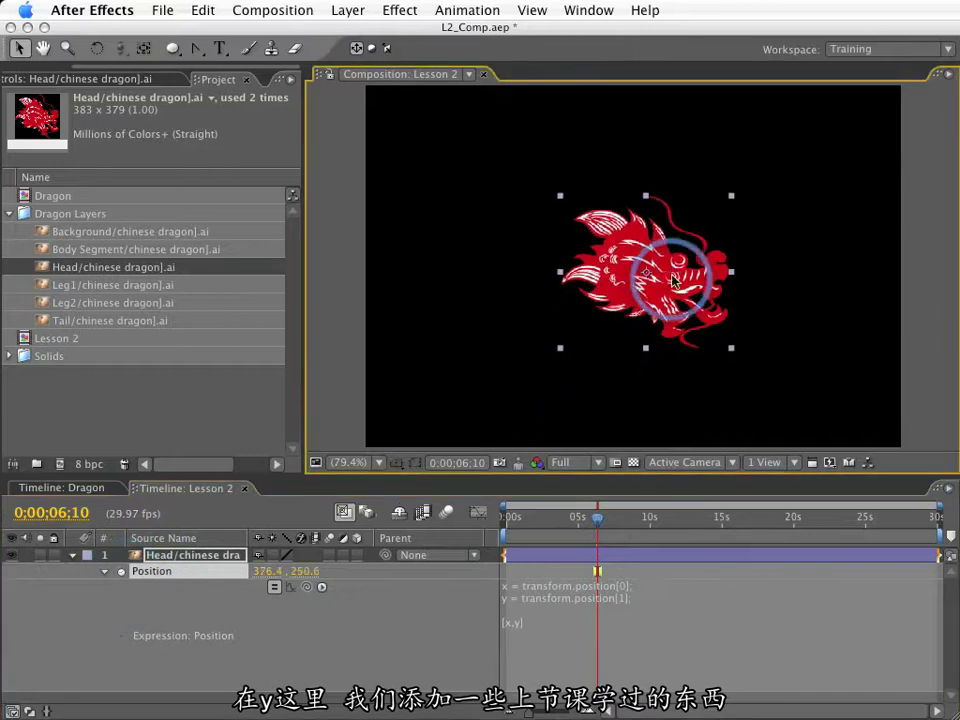
click(510, 591)
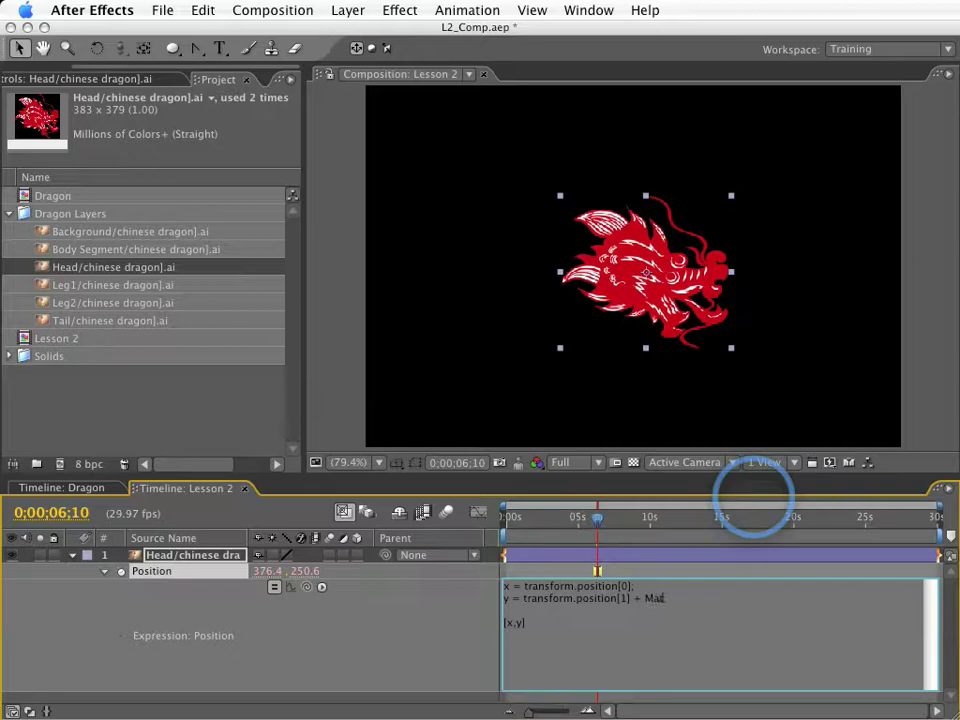
- Add a Math.sin offset amplified by 250 to the Head's y line
text(.sin(time);)
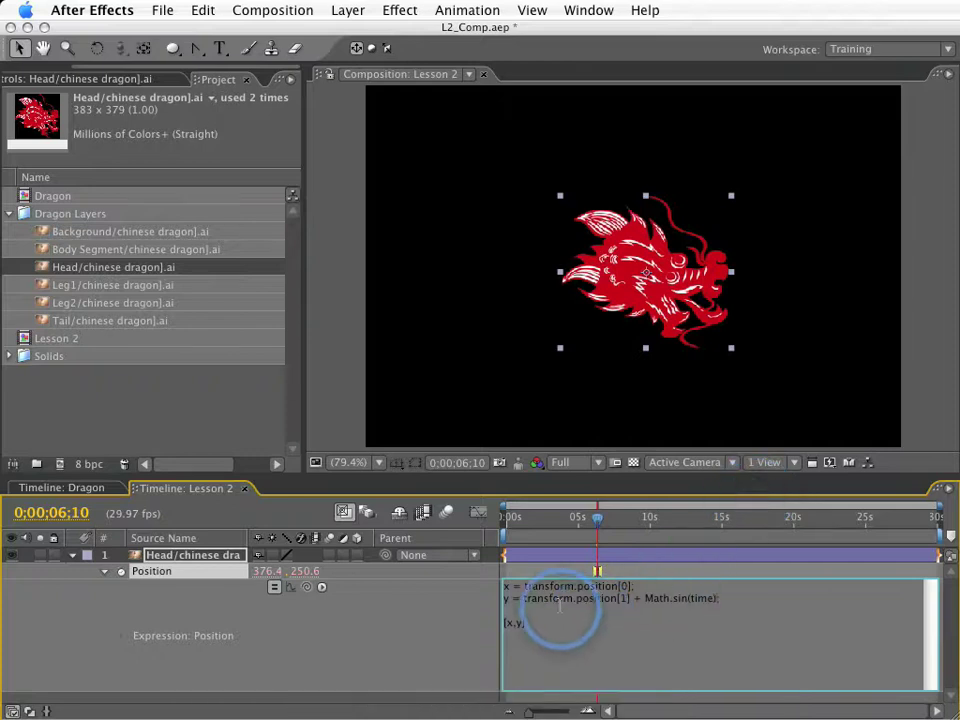
click(452, 606)
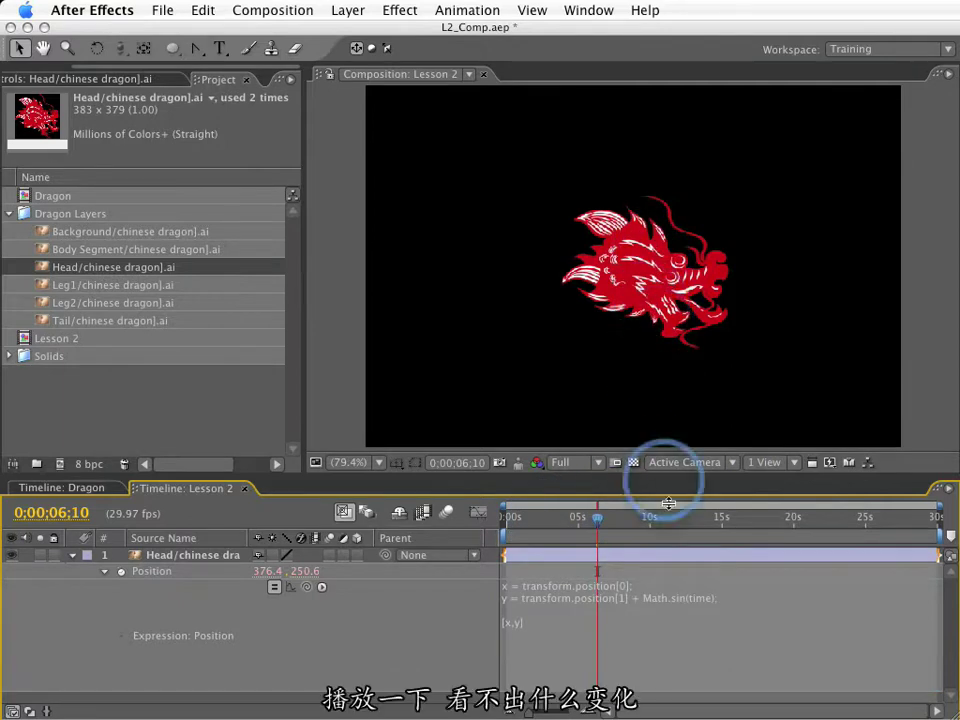
click(604, 597)
click(707, 600)
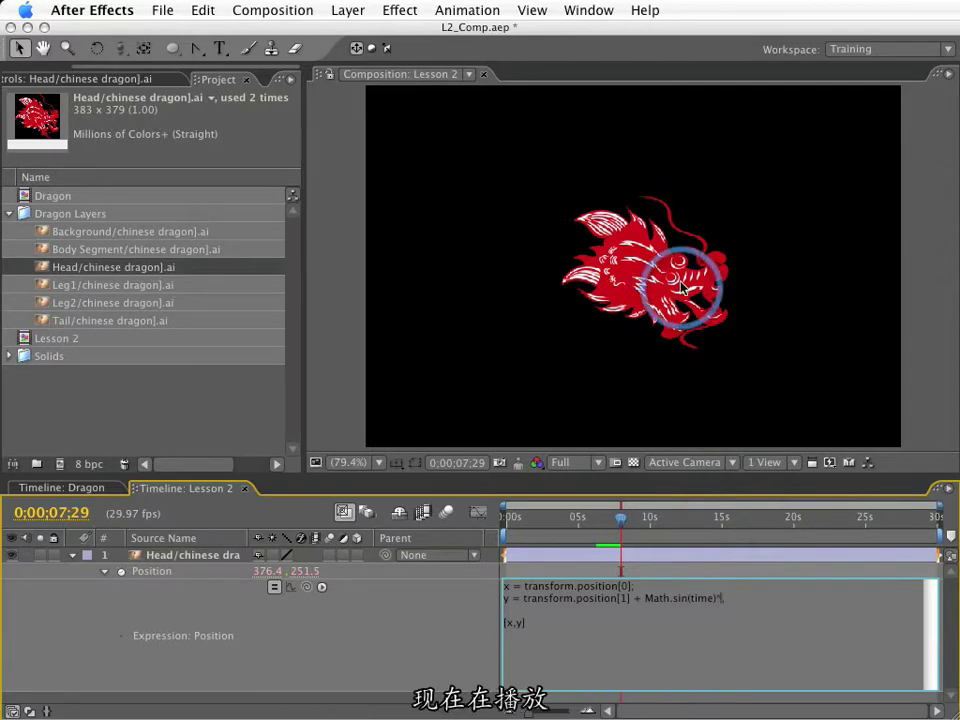
click(680, 288)
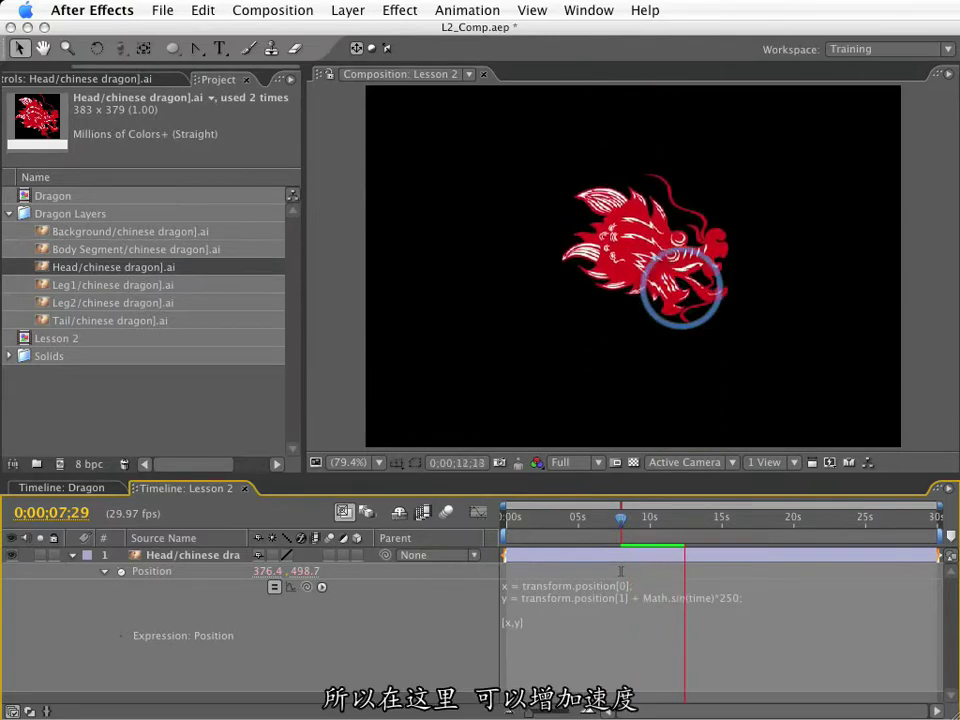
- Speed the wave up to Math.sin(time*3)*250 and preview the bobbing head
click(665, 600)
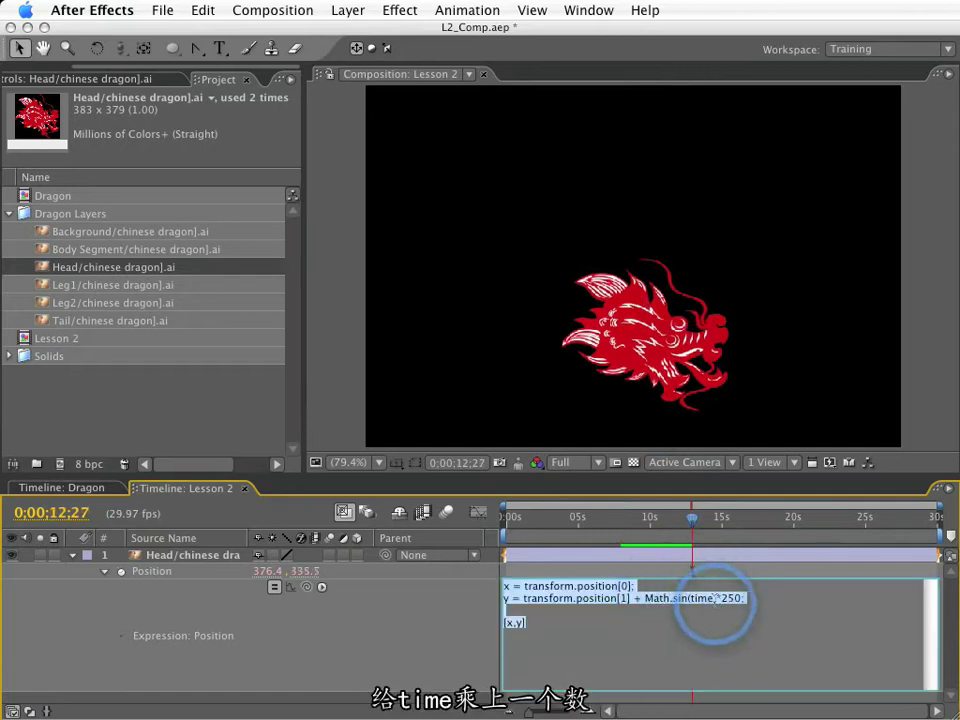
click(713, 598)
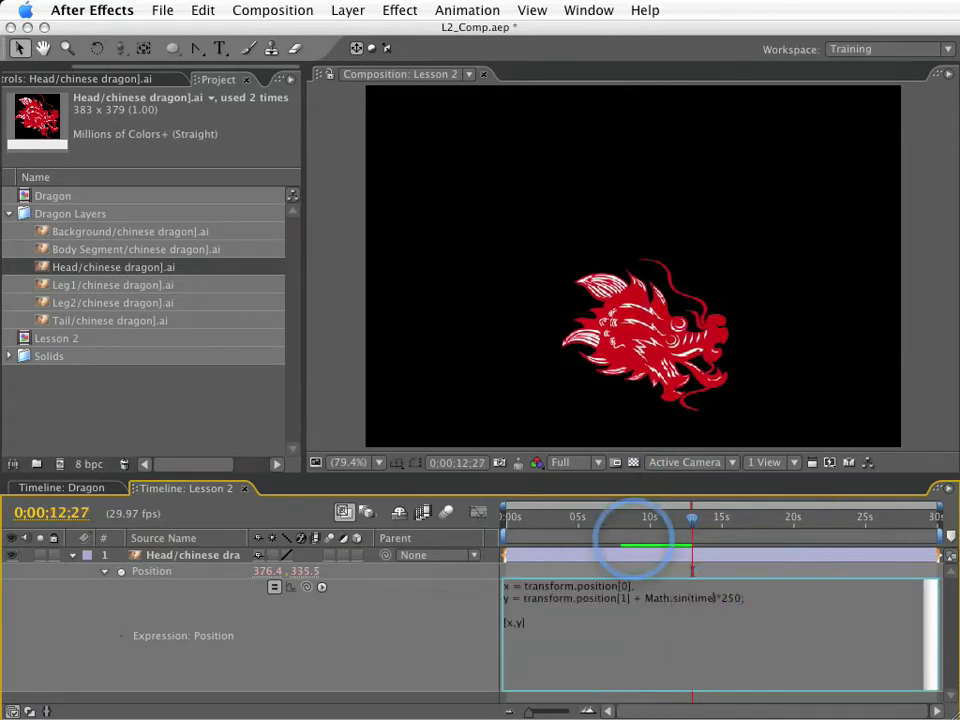
key(KP_Enter)
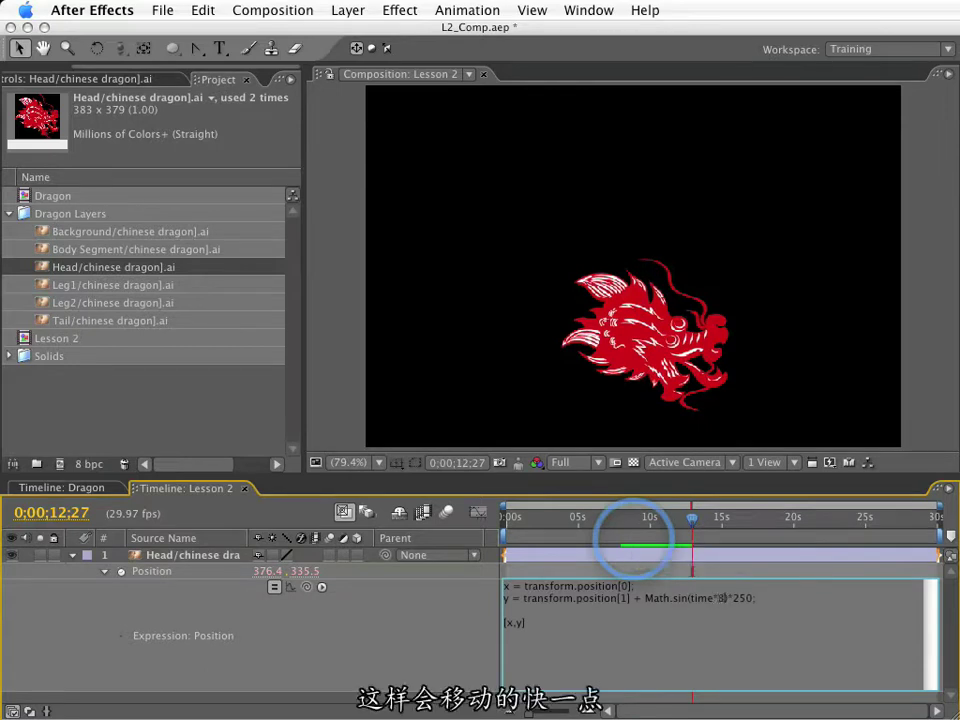
key(KP_0)
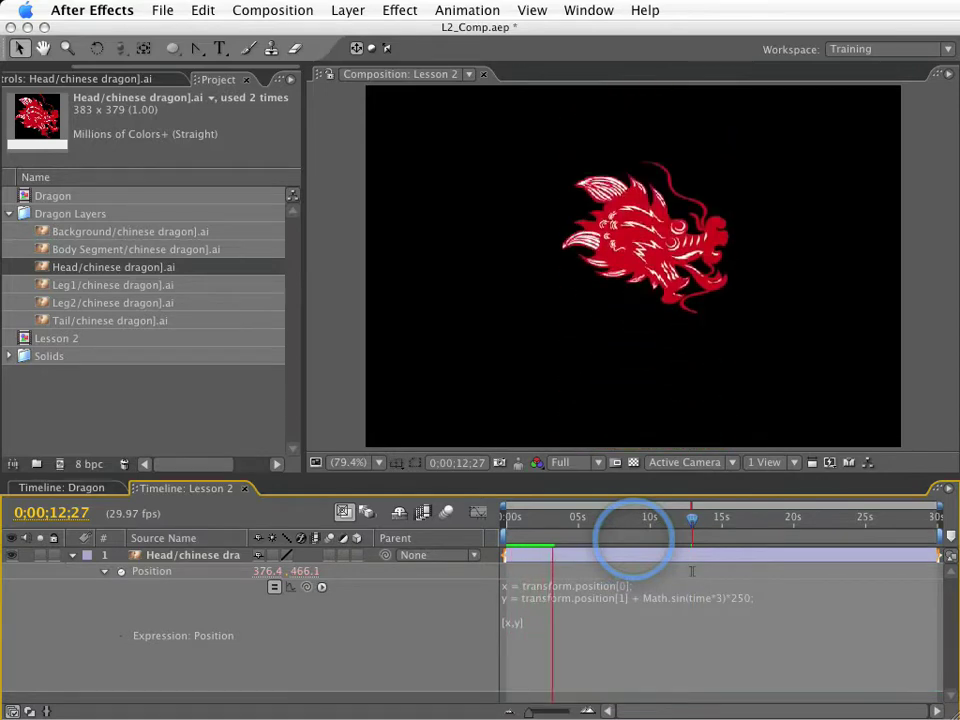
- At 0 s, move the head off the left edge and set a Position keyframe
key(Home)
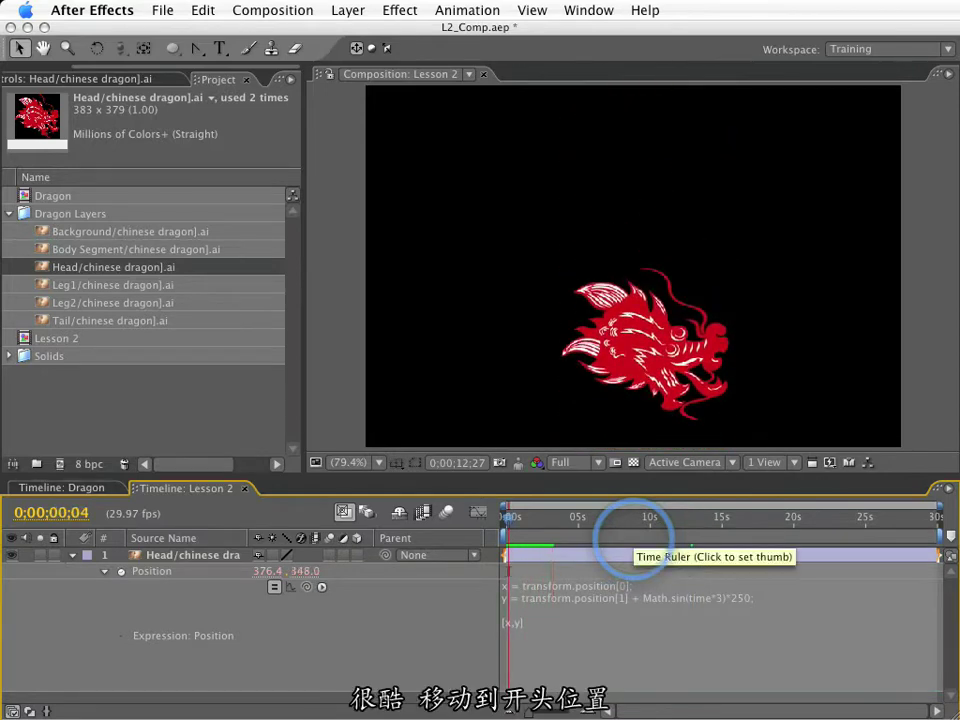
click(505, 518)
click(682, 270)
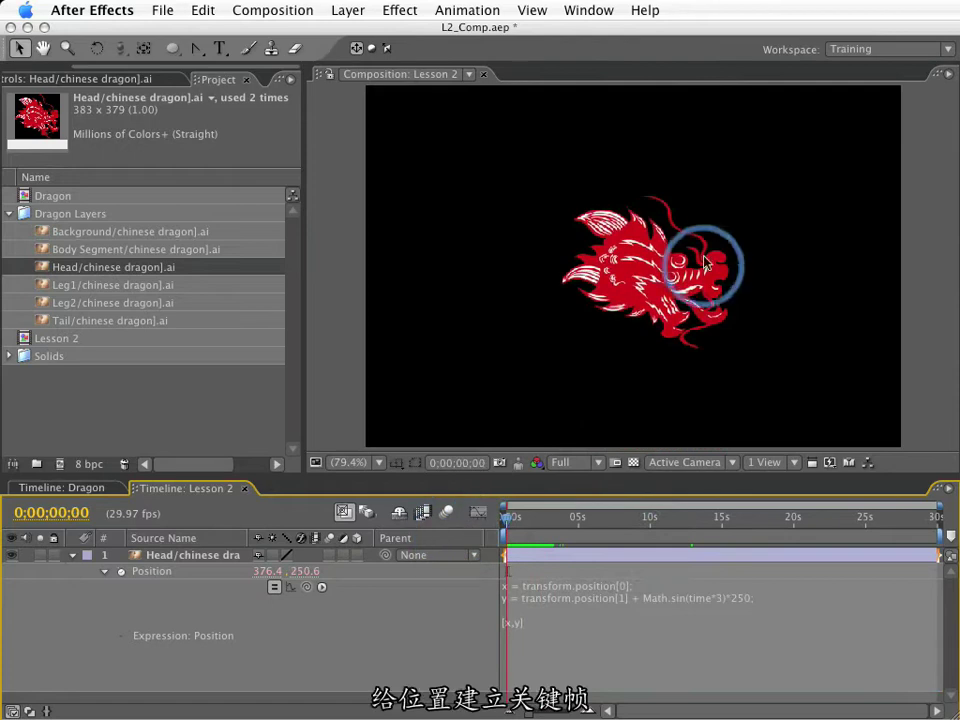
drag(676, 270, 311, 268)
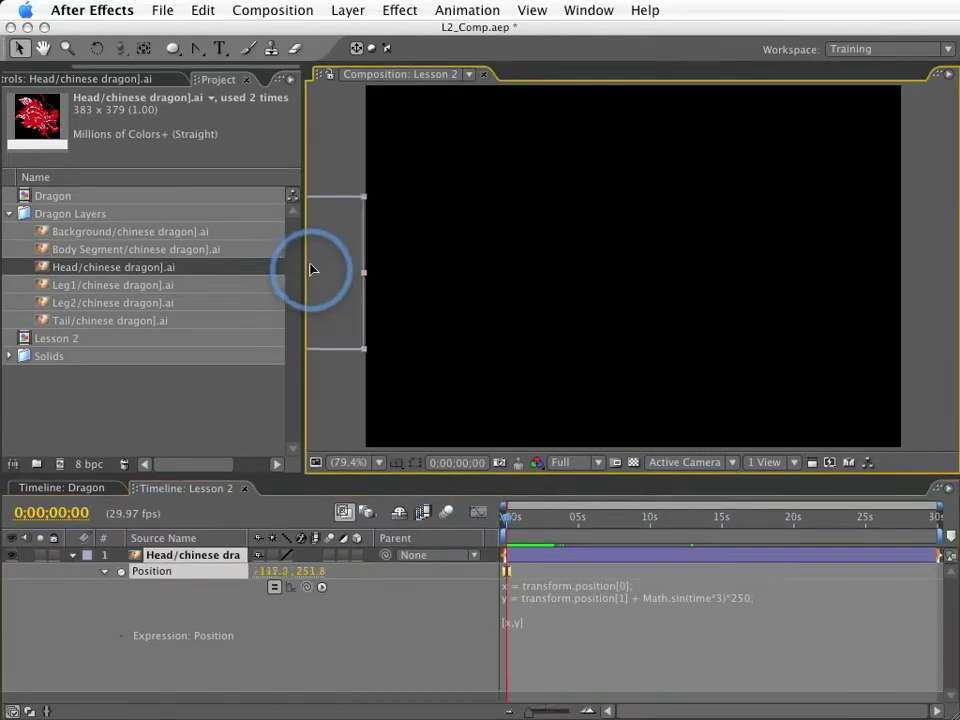
click(121, 571)
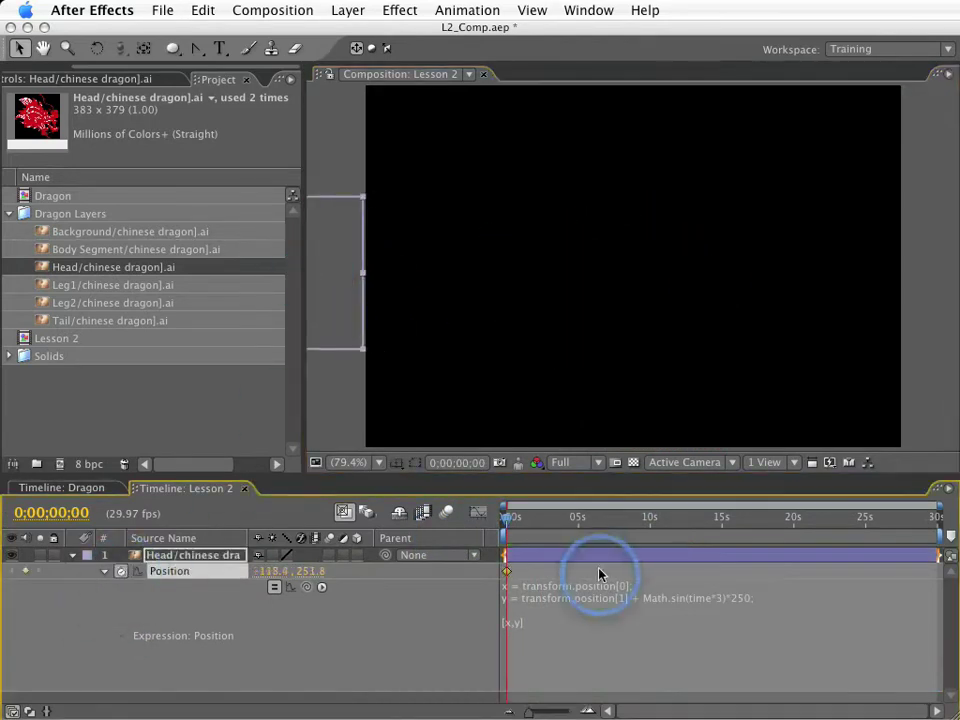
- At 3;24, move the head past the right edge and preview the sweep
drag(568, 521, 561, 519)
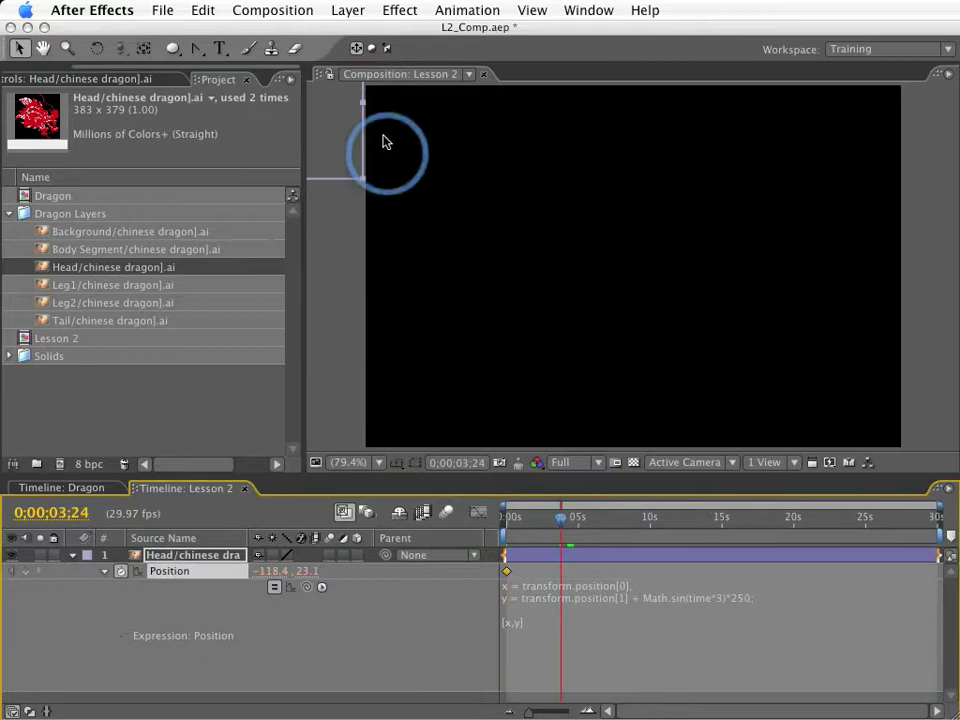
drag(328, 153, 959, 320)
drag(897, 226, 916, 226)
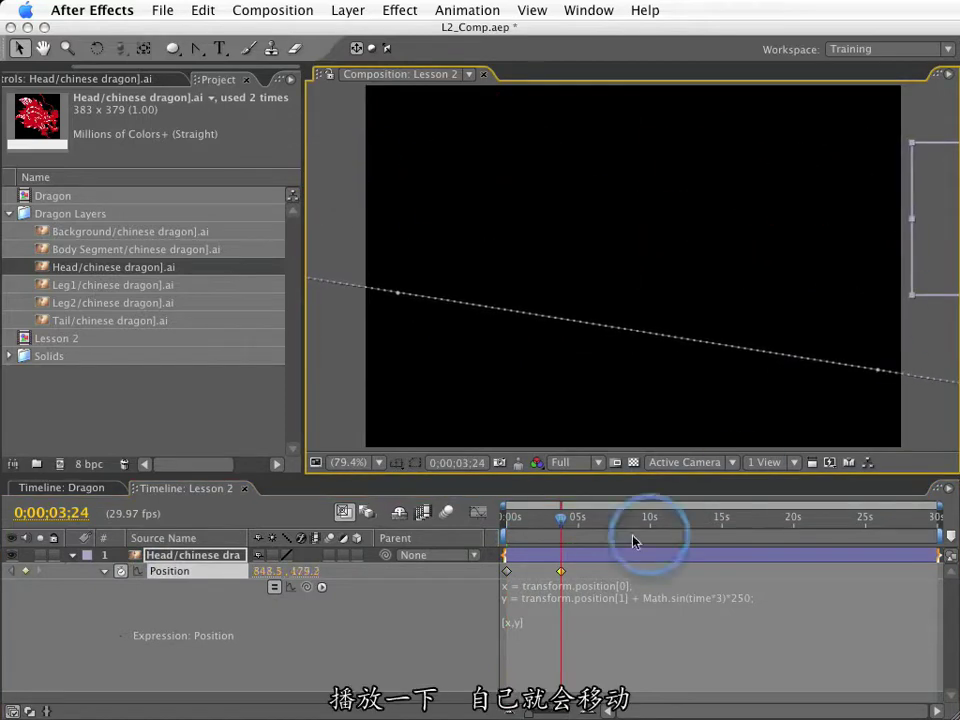
key(KP_0)
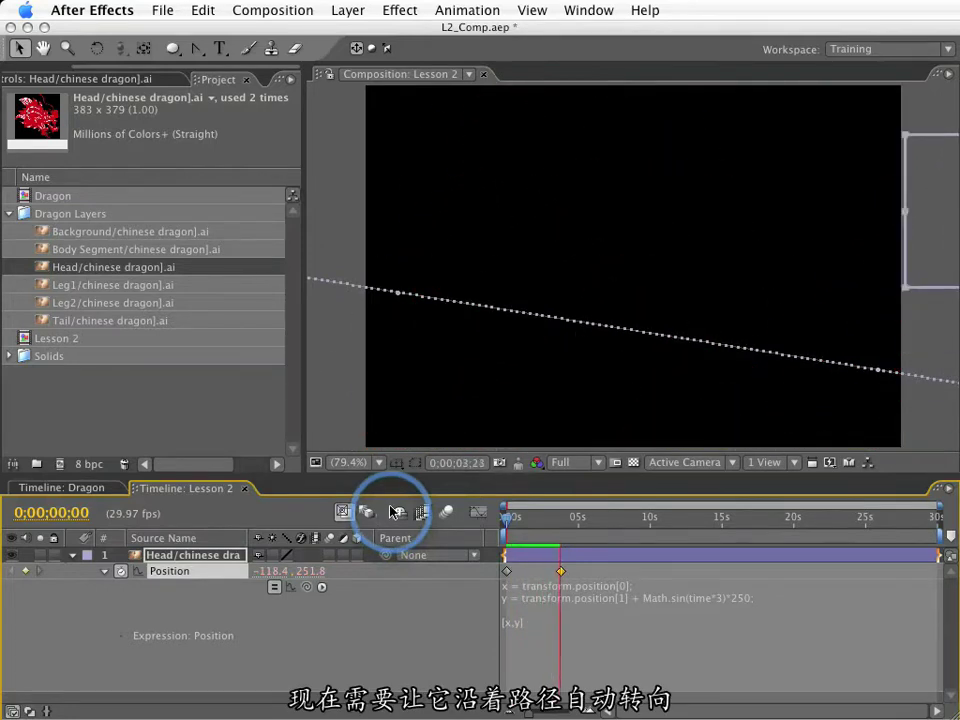
- Set the Head layer's Auto-Orient to Orient Along Path
click(509, 550)
click(530, 518)
click(192, 570)
right_click(196, 556)
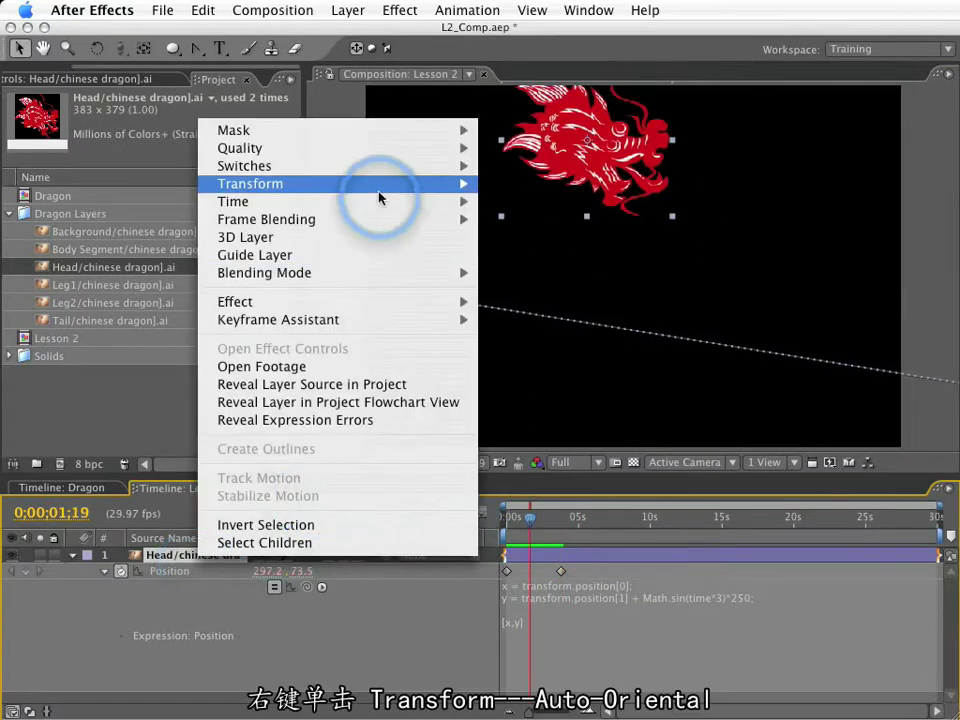
mouse_move(422, 192)
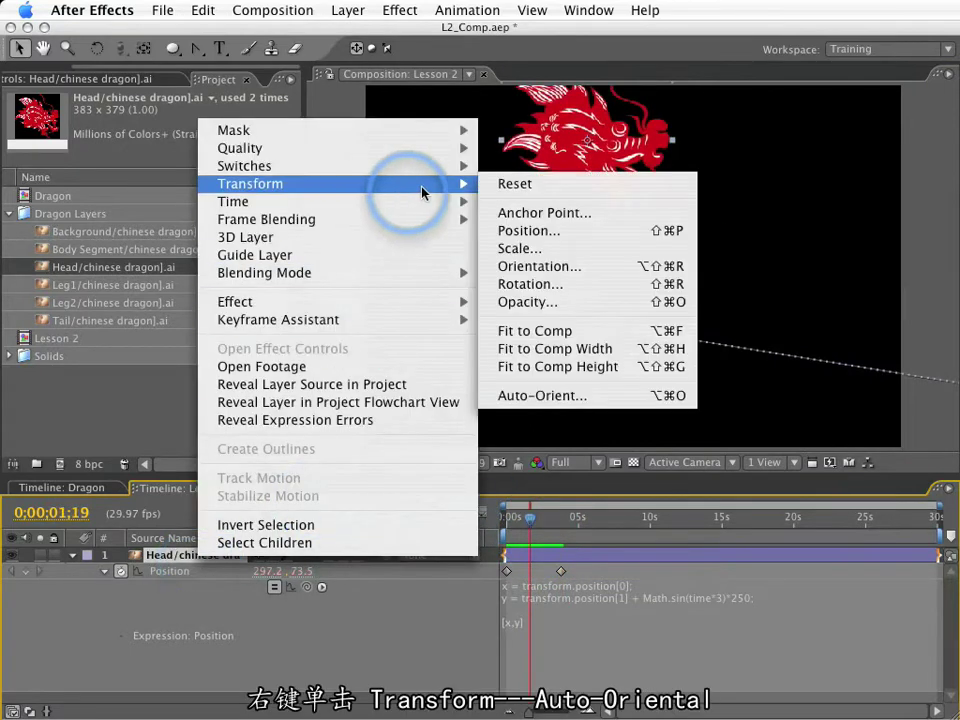
click(549, 396)
click(424, 368)
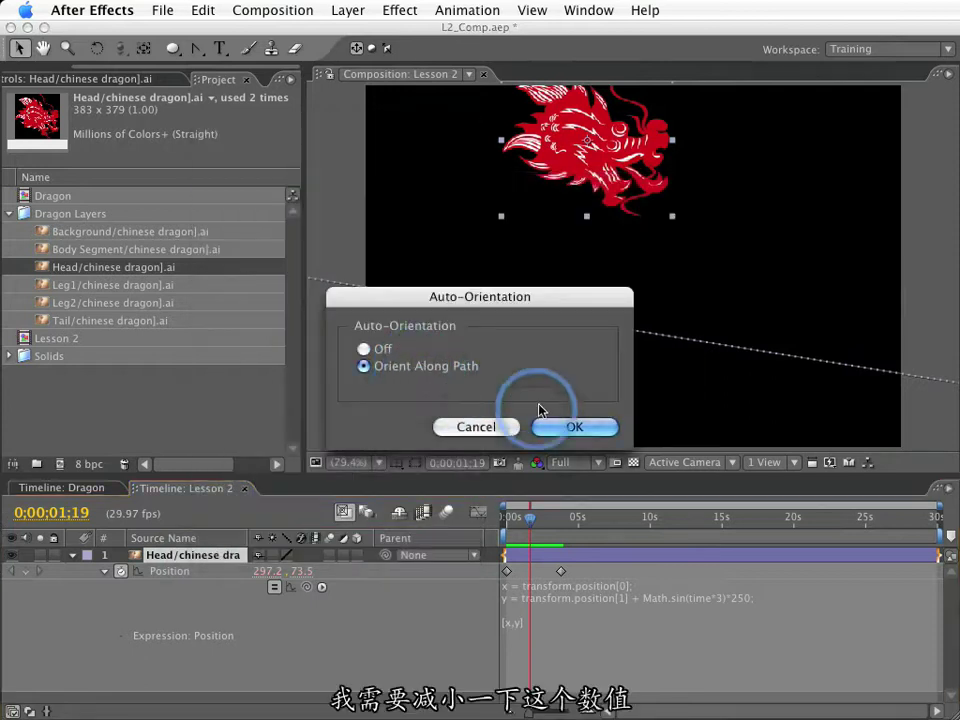
click(596, 428)
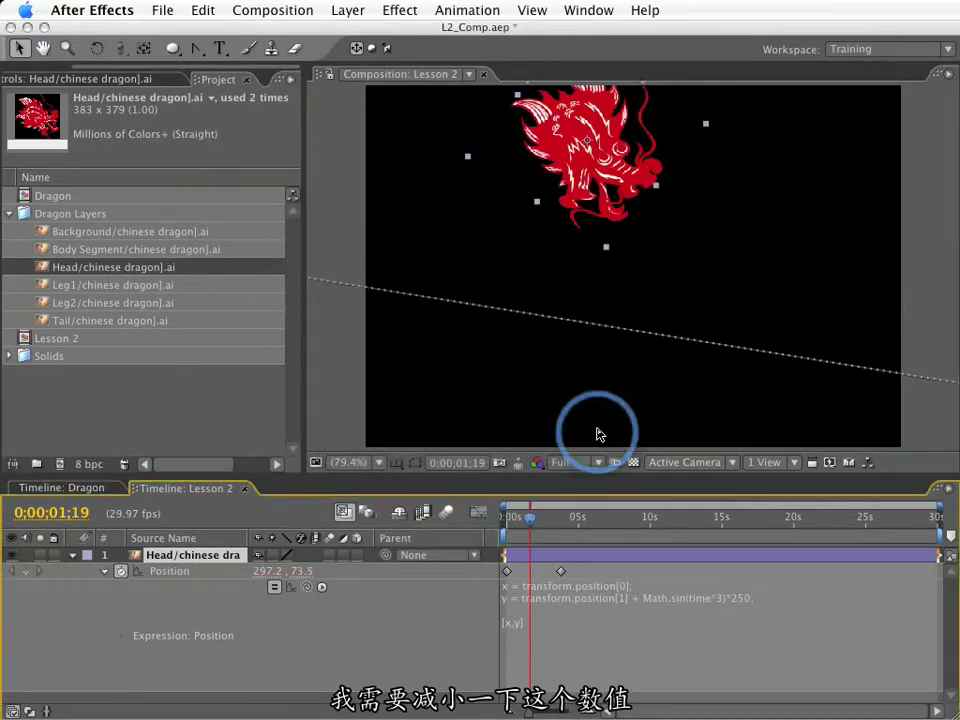
- Reduce the sine wave amplitude in the Position expression from 250 to 200
click(740, 596)
drag(738, 598, 746, 598)
key(KP_Enter)
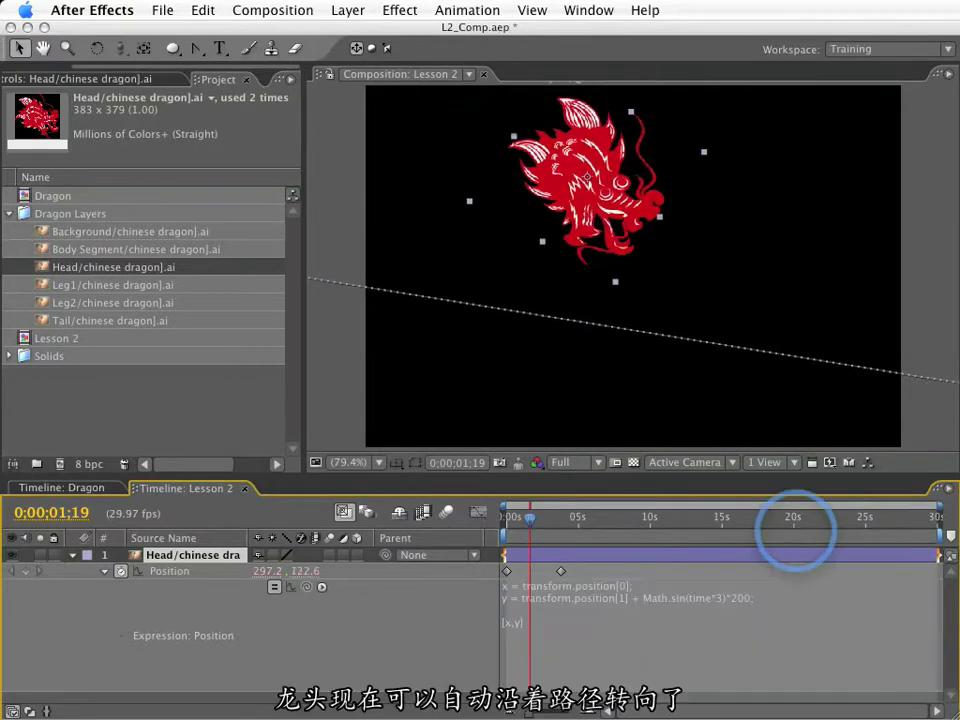
key(KP_0)
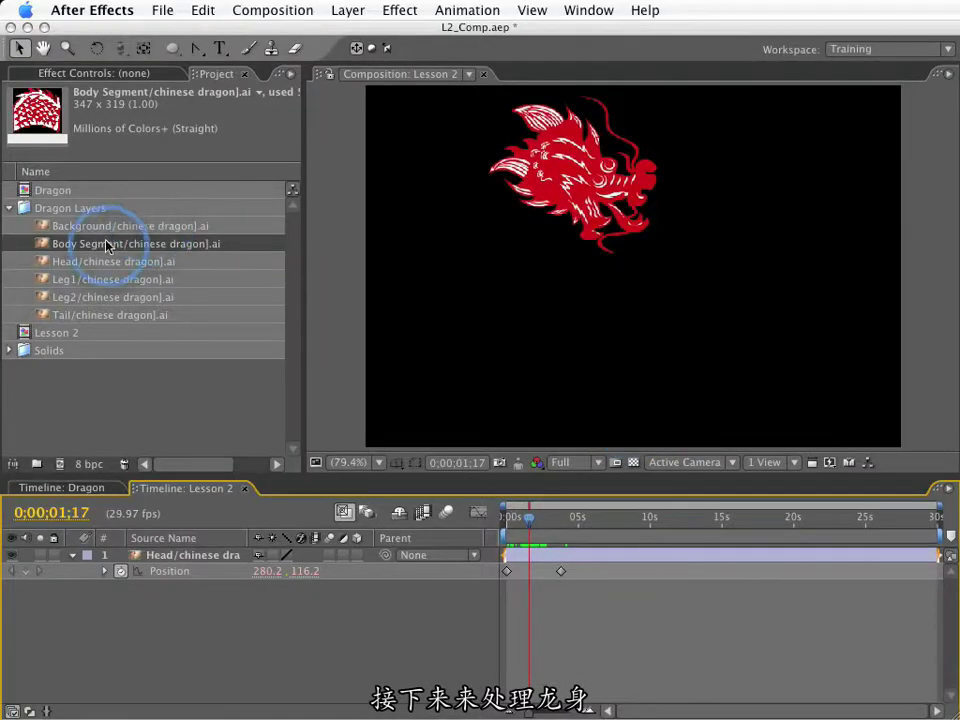
- Add the Body Segment artwork scaled to 39%, placed below the Head layer
drag(75, 242, 574, 282)
key(s)
drag(330, 574, 270, 572)
drag(183, 561, 176, 621)
key(p)
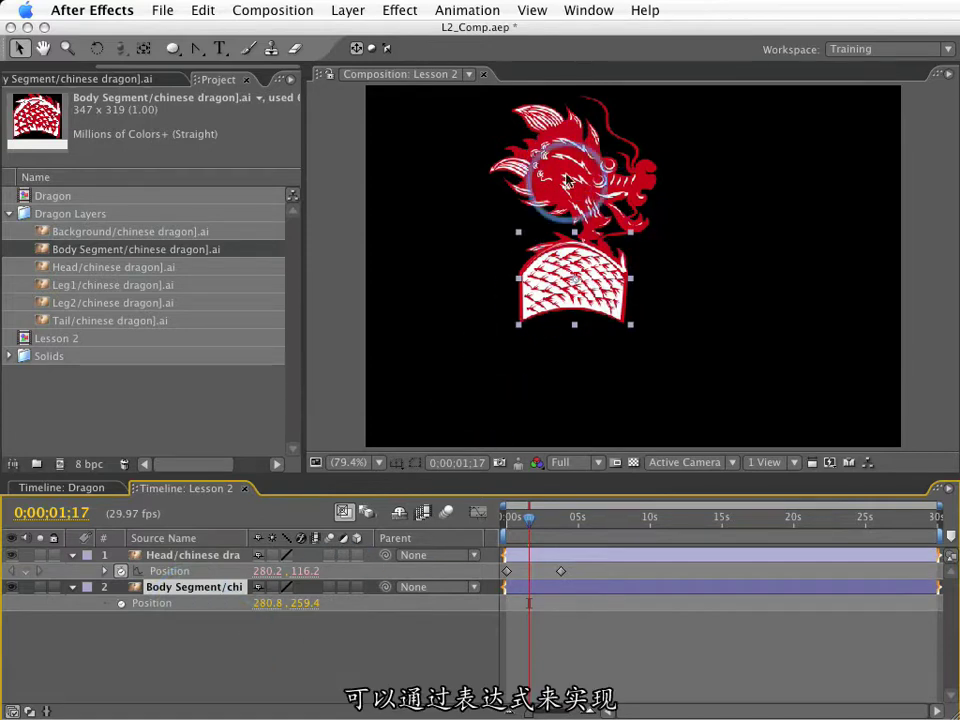
- Link Body Segment's Position by expression to the Head layer's Position
alt+click(121, 604)
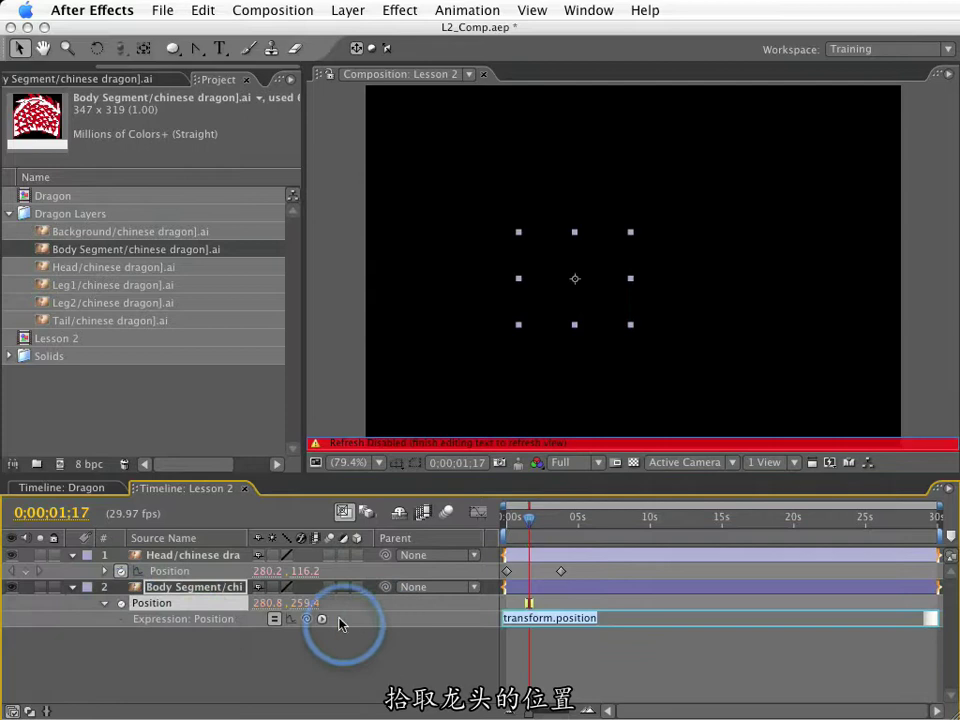
drag(306, 619, 182, 571)
click(300, 638)
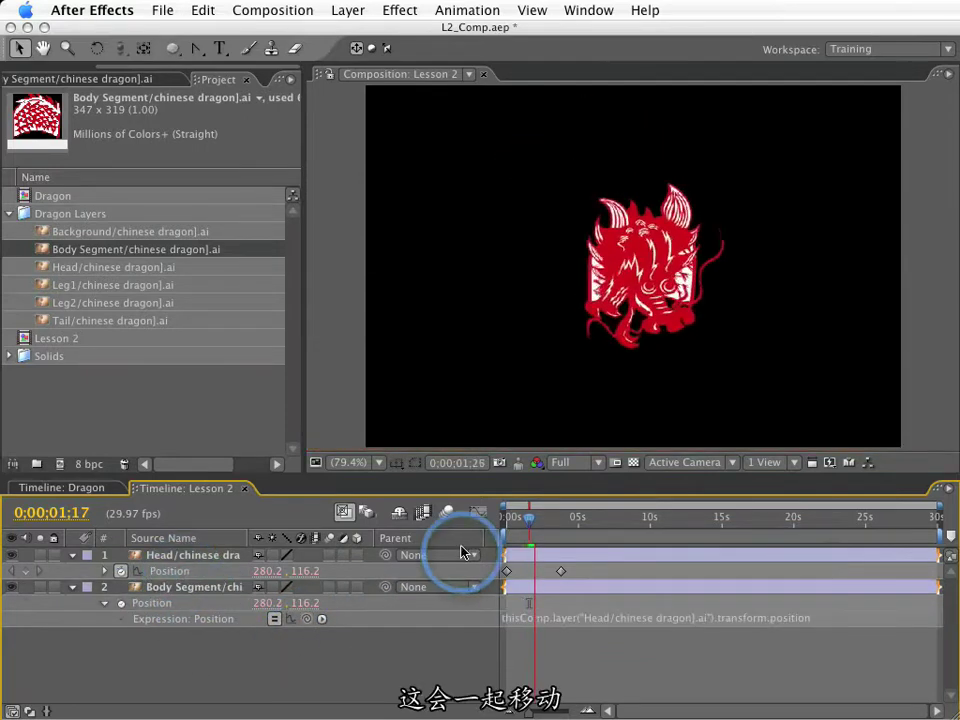
- Preview the animation from the start with the body trailing the head
drag(529, 517, 505, 522)
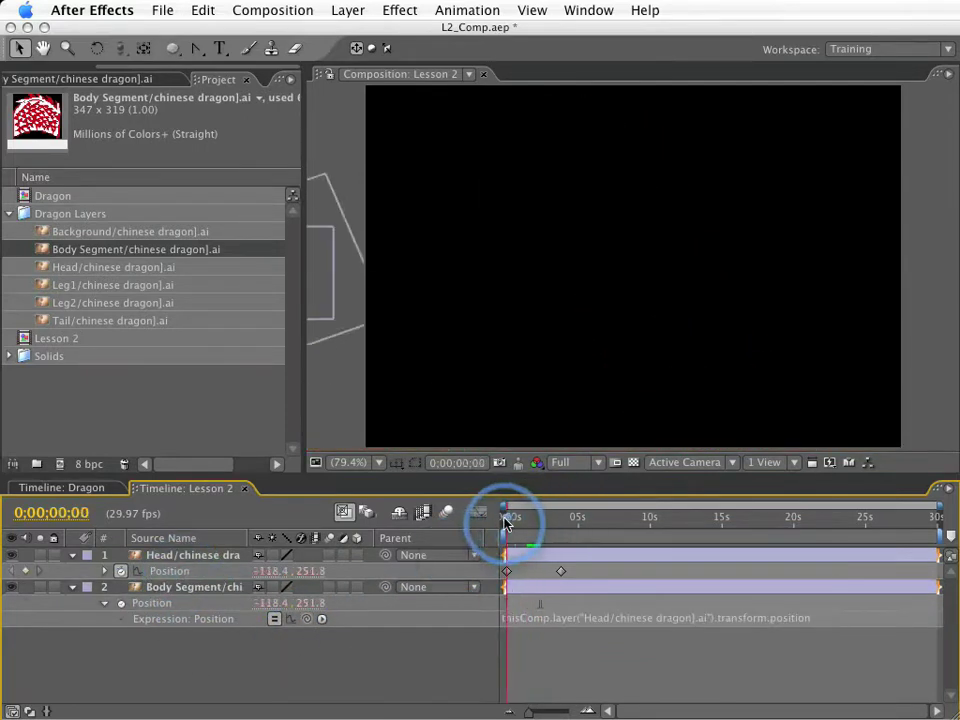
key(space)
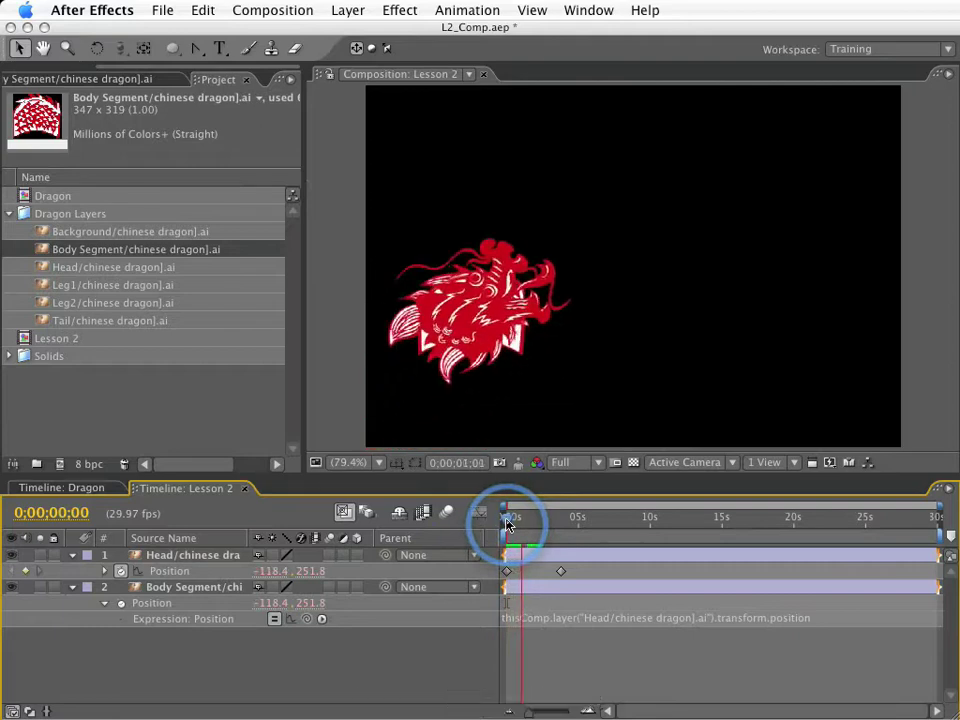
key(space)
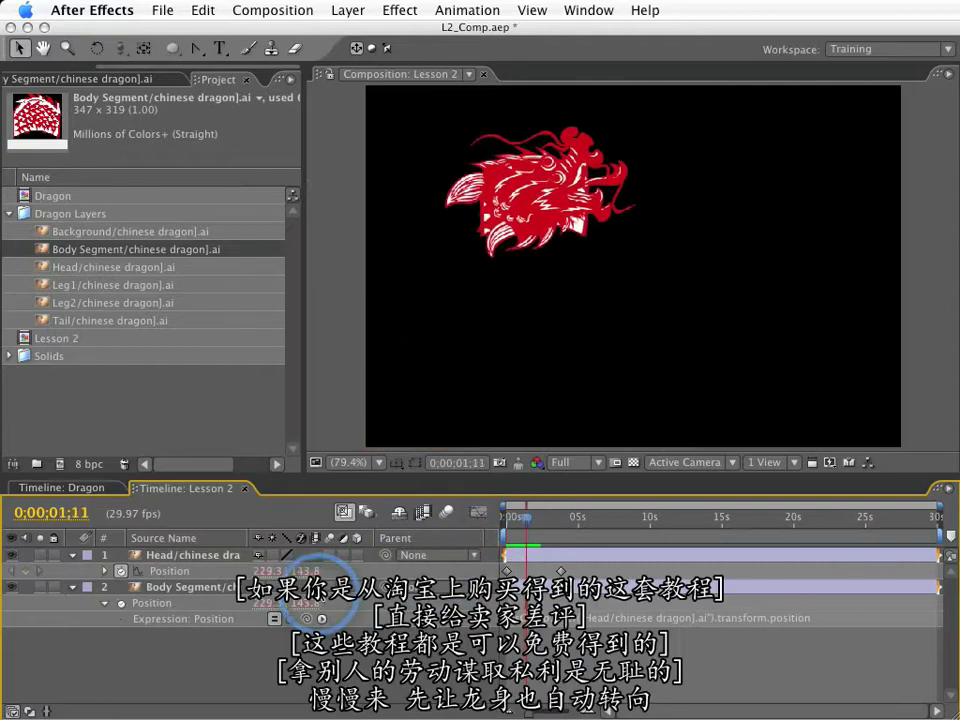
- Set the Body Segment layer's Auto-Orient to Orient Along Path
right_click(209, 591)
mouse_move(436, 217)
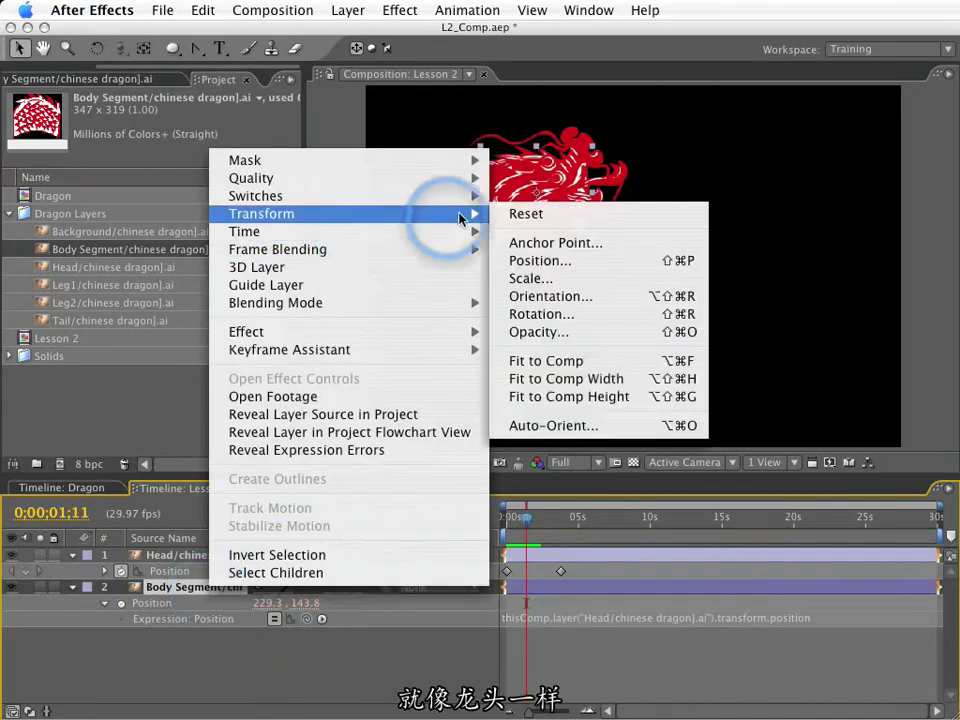
click(553, 425)
click(416, 367)
key(Return)
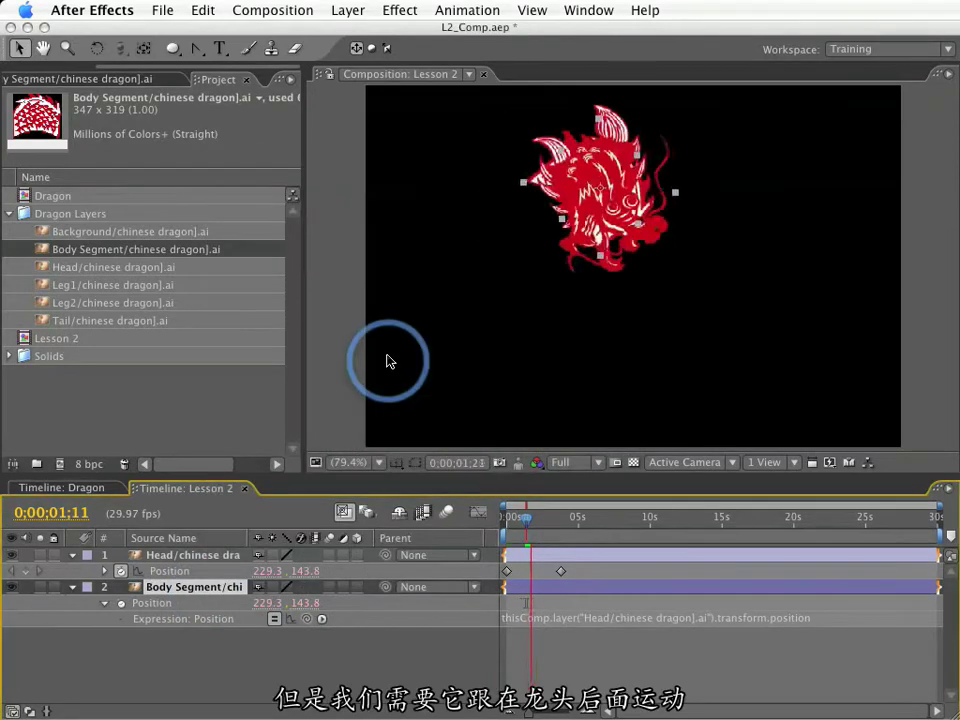
key(space)
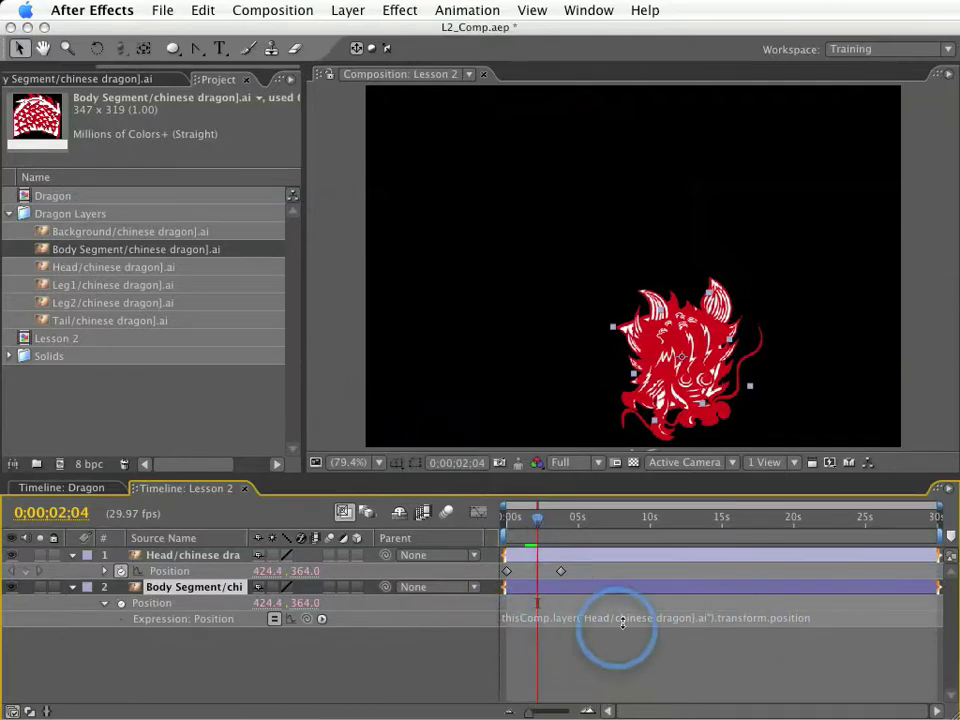
- Change the body segment's Position expression to valueAtTime(time - .2) and commit it
click(808, 628)
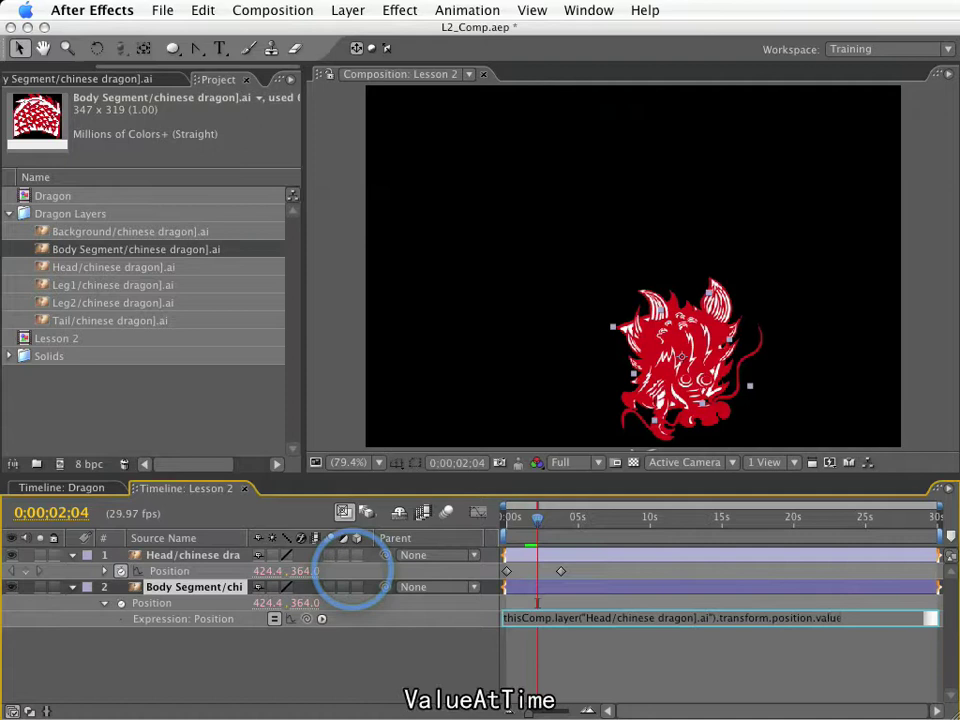
text(AtTime(time)
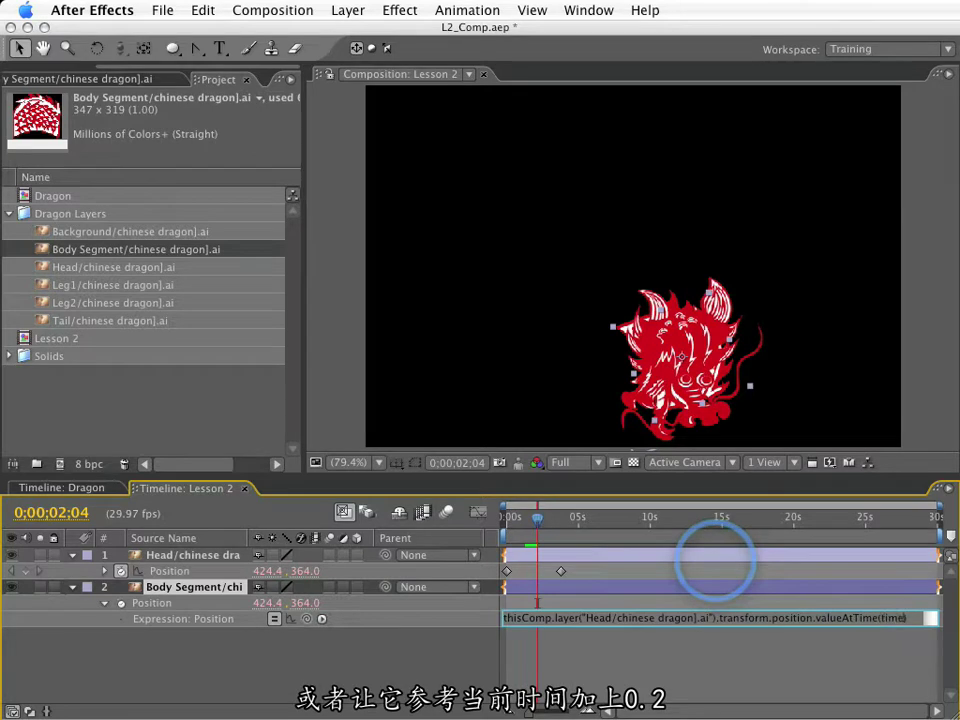
text(- 2)
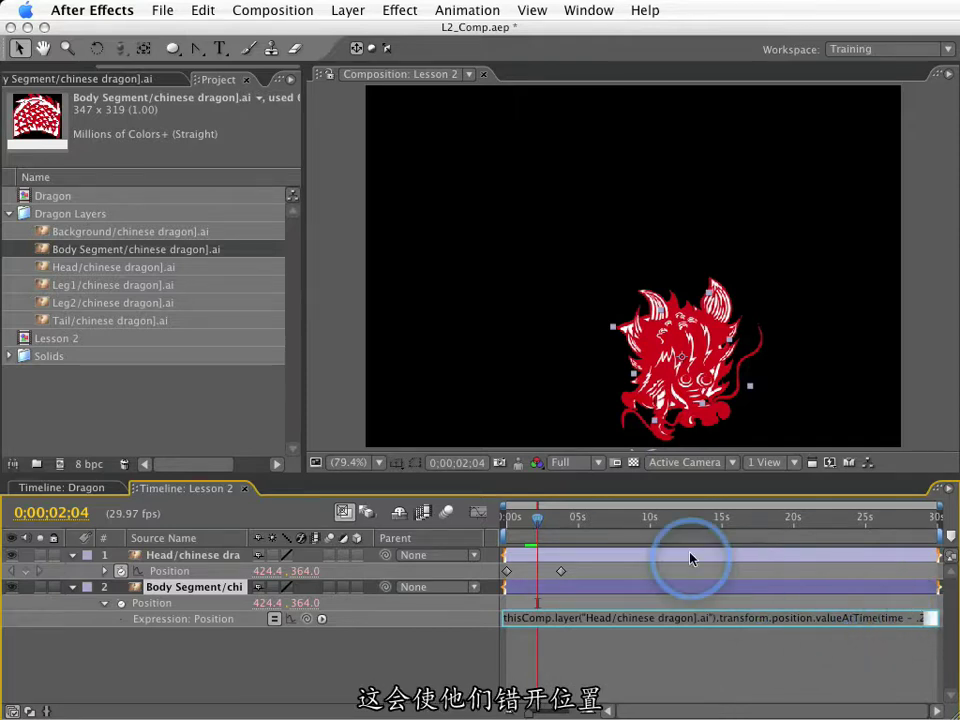
click(690, 558)
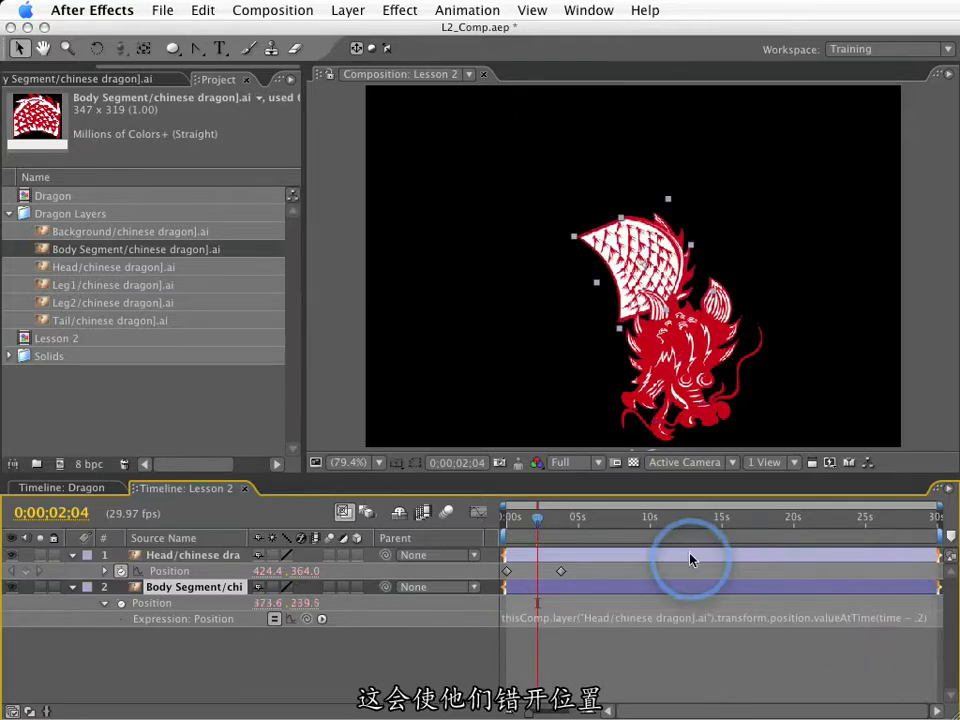
- Preview and scrub the timeline to check the body trailing the head by 0.2 s
key(space)
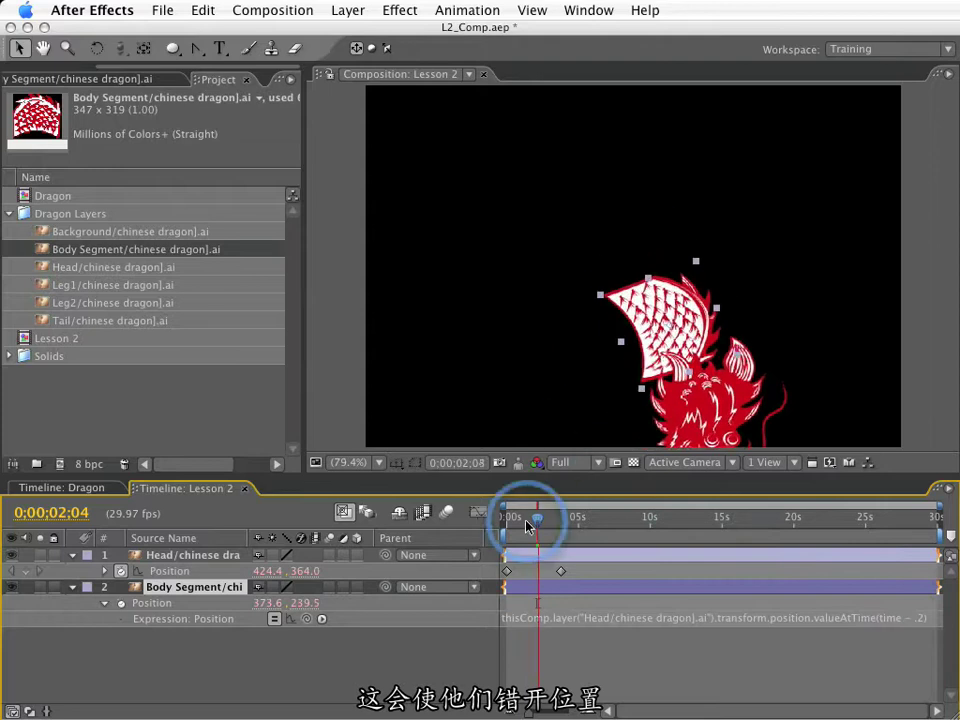
drag(507, 522, 481, 533)
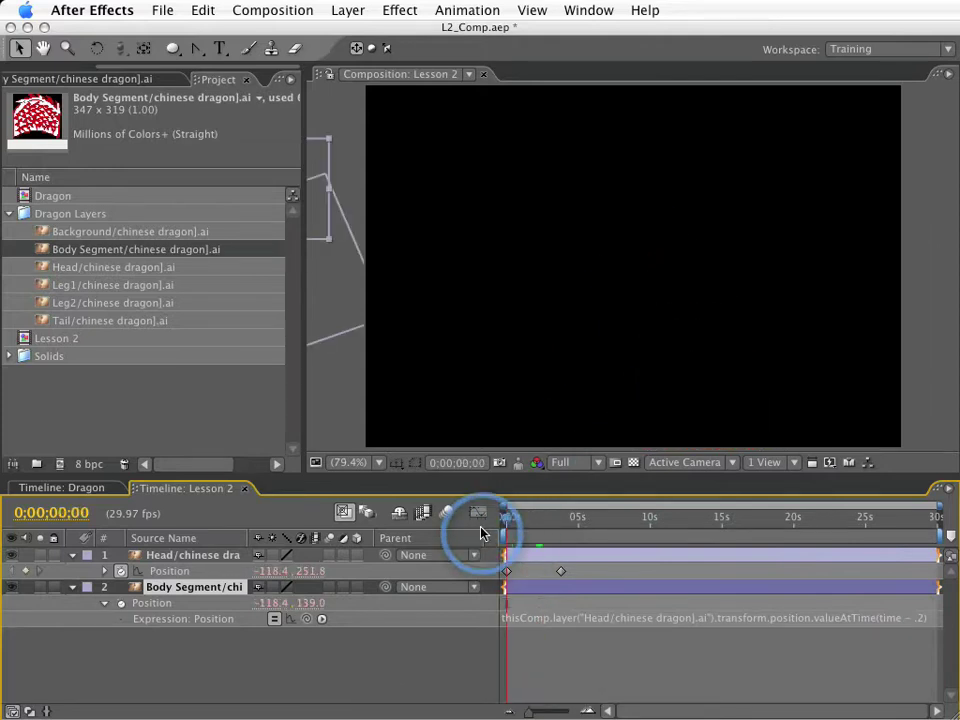
key(space)
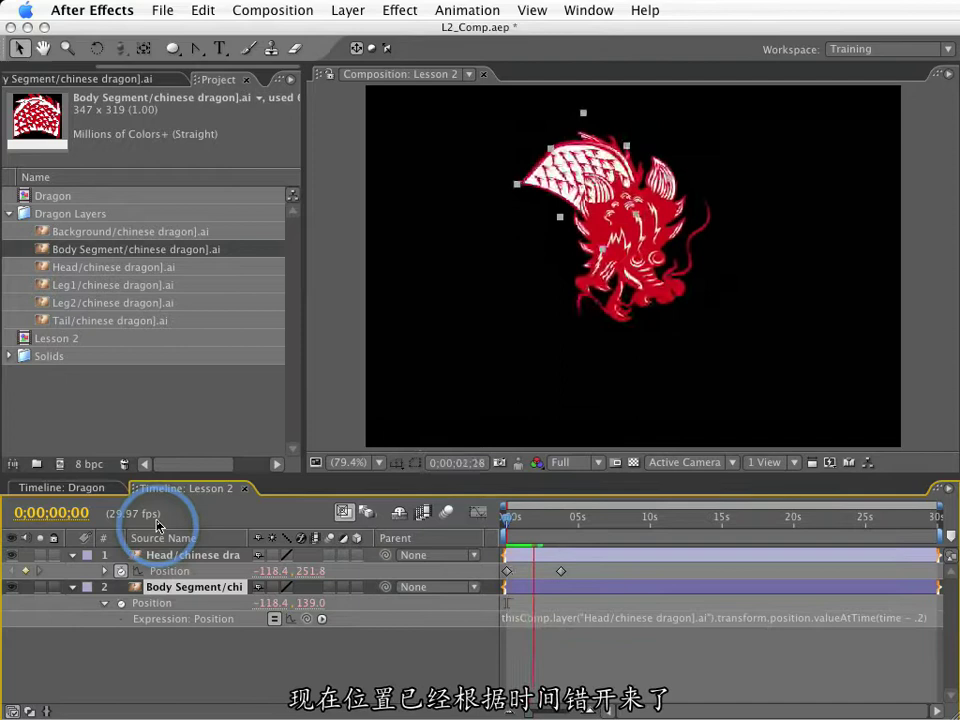
key(space)
click(535, 525)
mouse_move(535, 530)
mouse_down()
mouse_move(512, 530)
mouse_move(540, 535)
mouse_move(531, 535)
mouse_up()
click(176, 671)
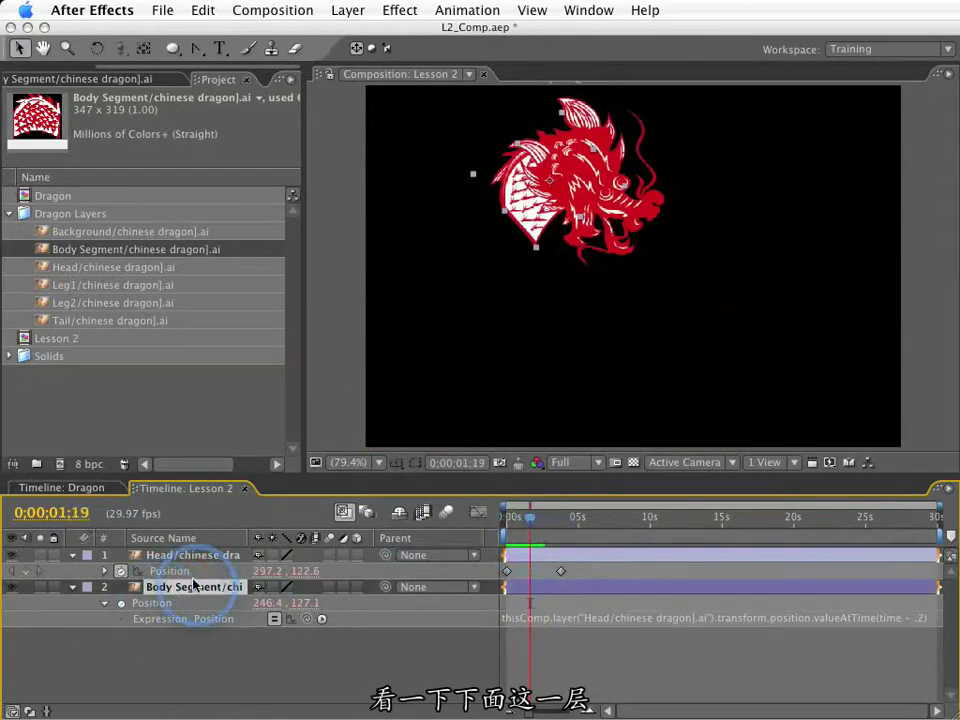
- Duplicate the Body Segment and point the copy's Position expression at thisComp.layer(index -1)
key(super+d)
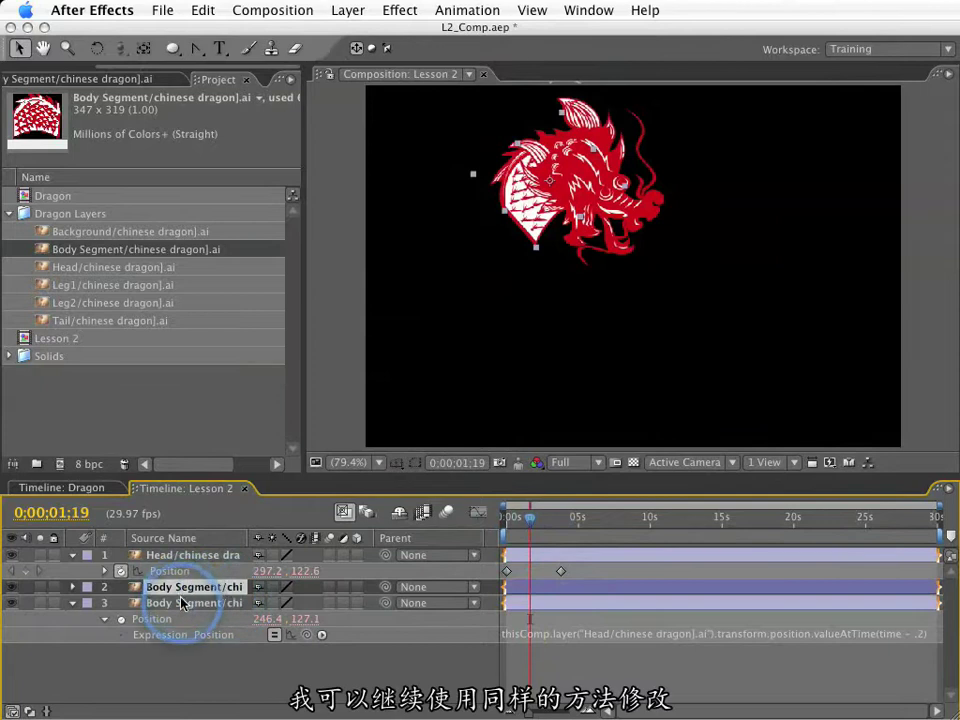
click(180, 604)
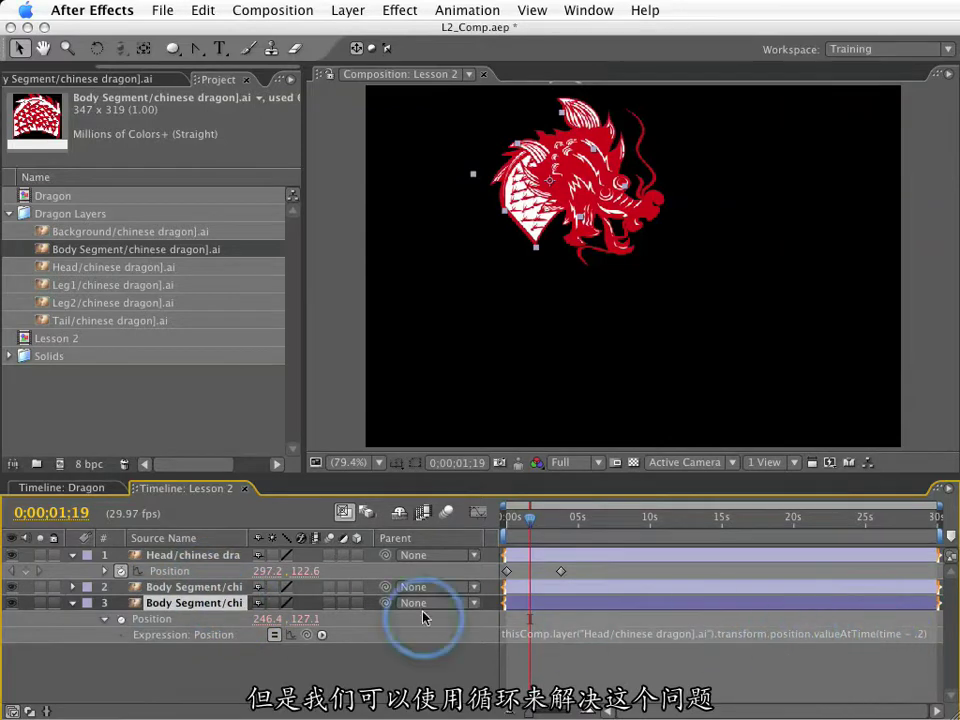
click(560, 636)
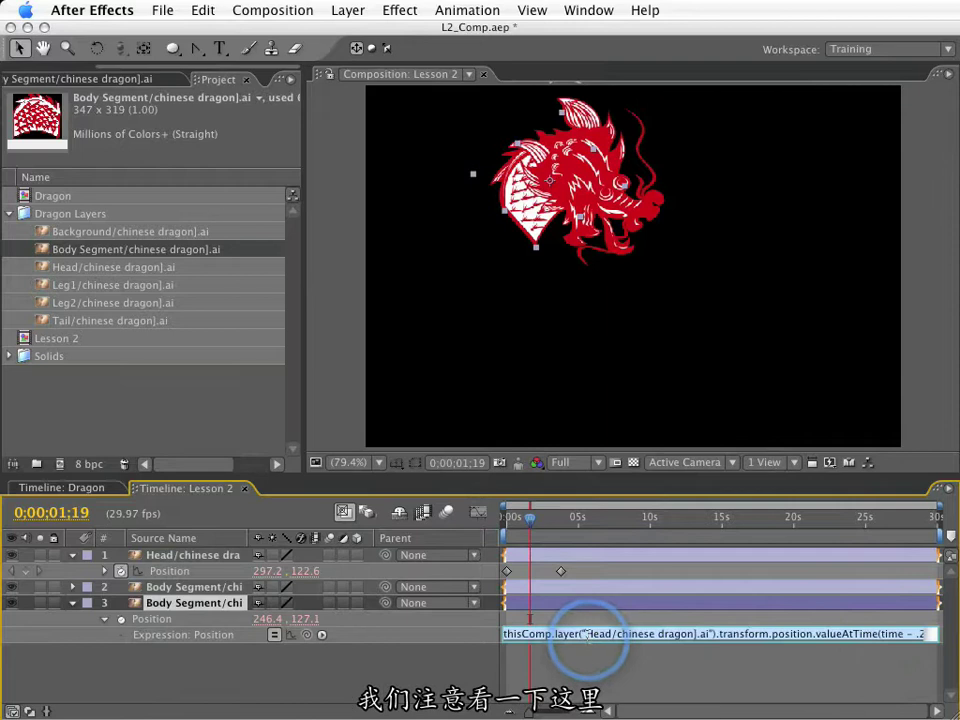
click(583, 636)
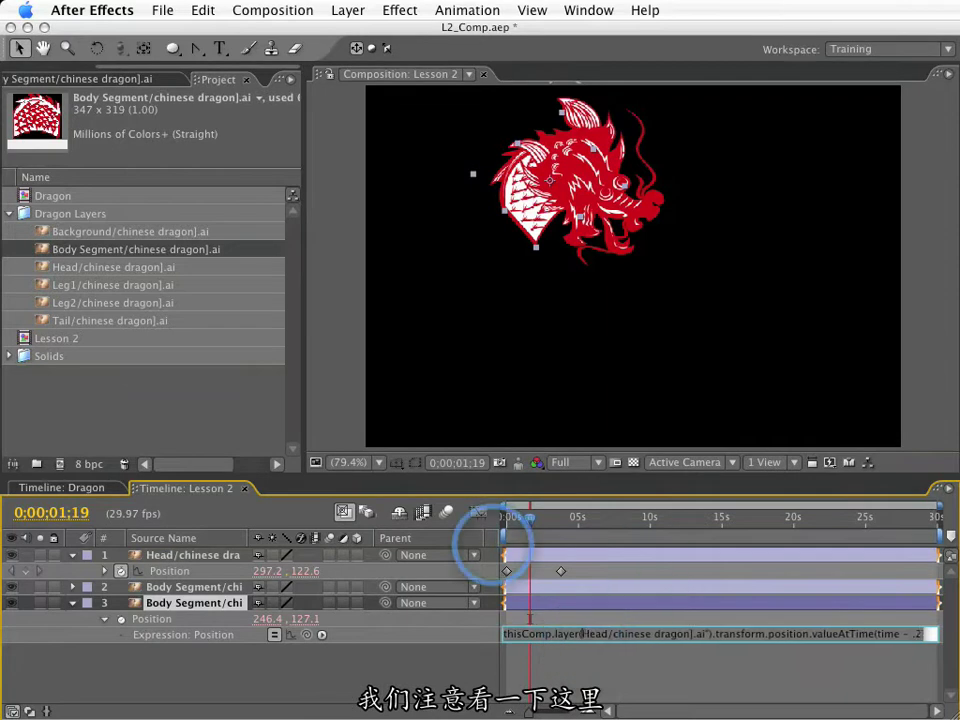
key(Delete)
key(Delete)
key(Delete)
key(Delete)
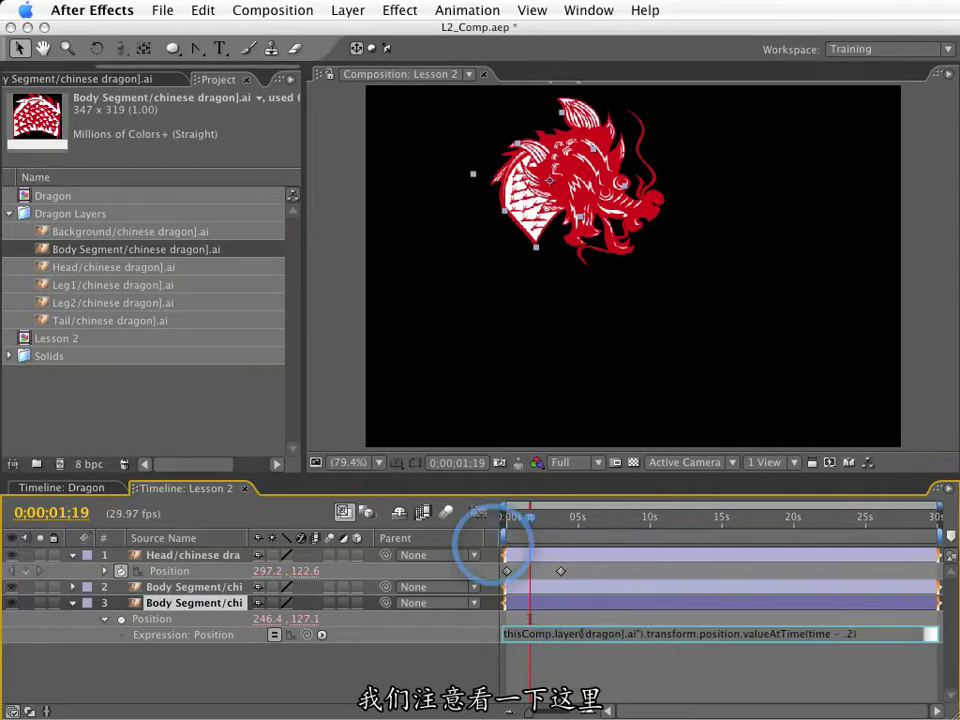
key(Delete)
key(Delete)
key(Delete)
key(Delete)
key(Delete)
key(Delete)
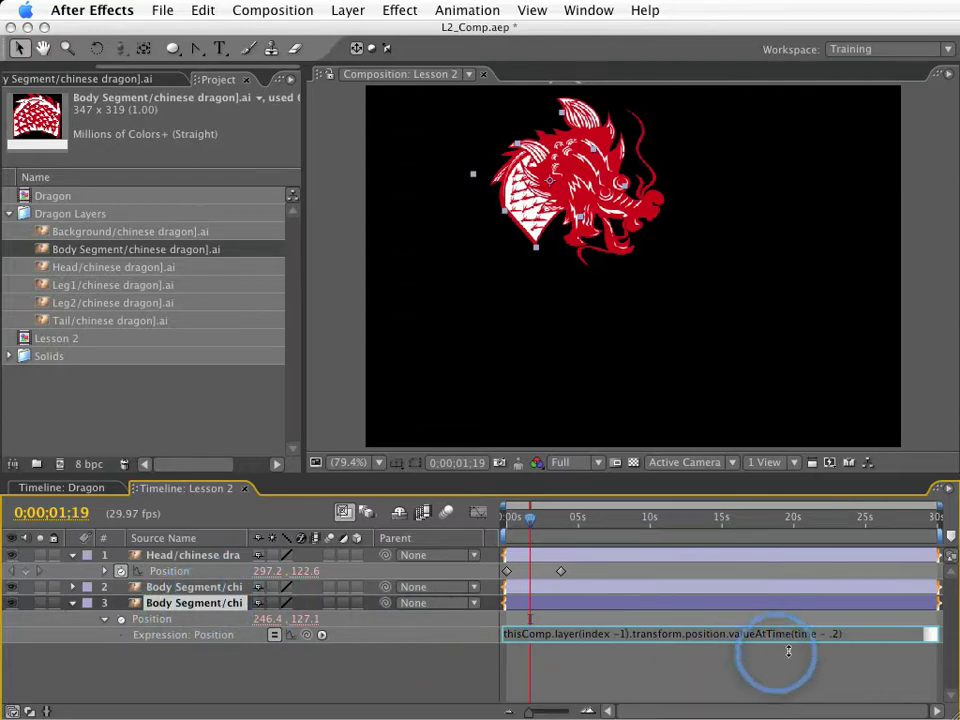
click(332, 664)
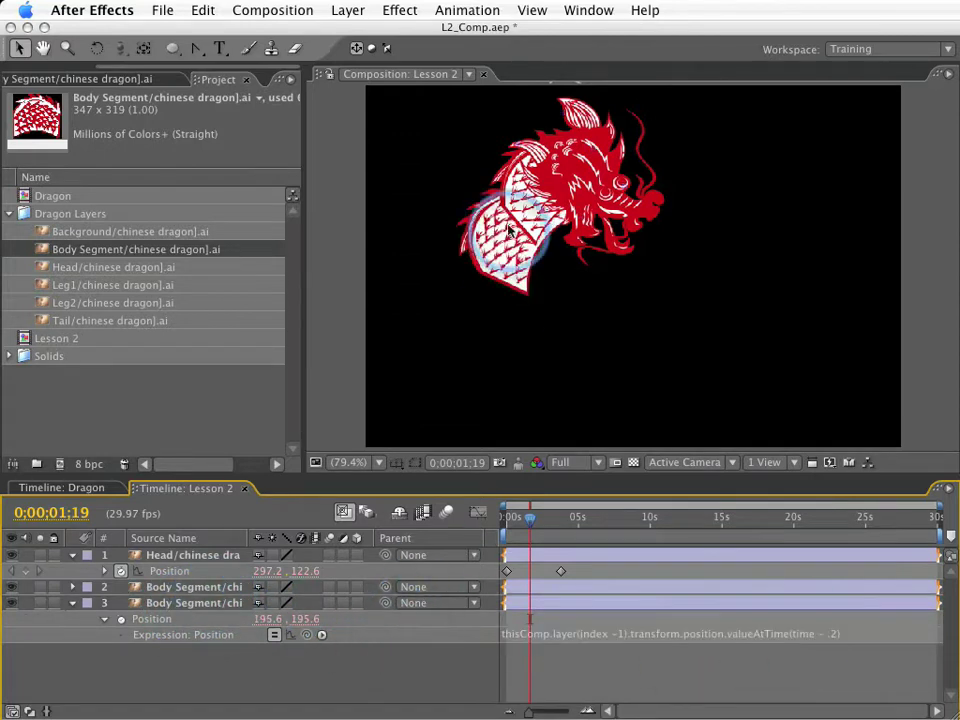
click(190, 604)
key(ctrl+d)
key(ctrl+d)
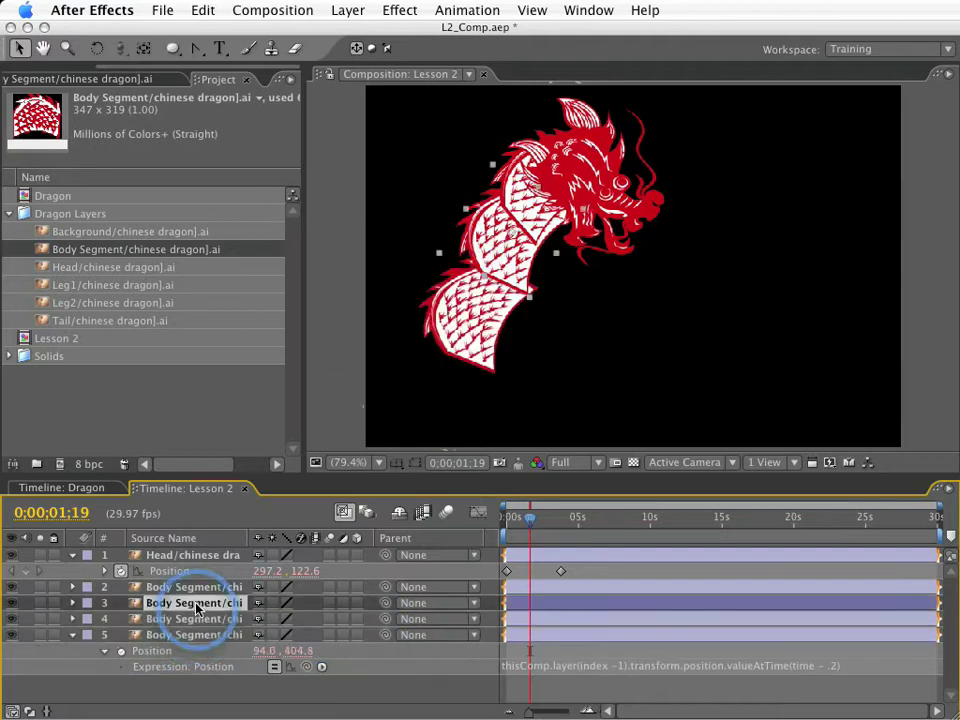
- Preview the dragon animation, then delete the extra Body Segment layers 4–6
key(KP_0)
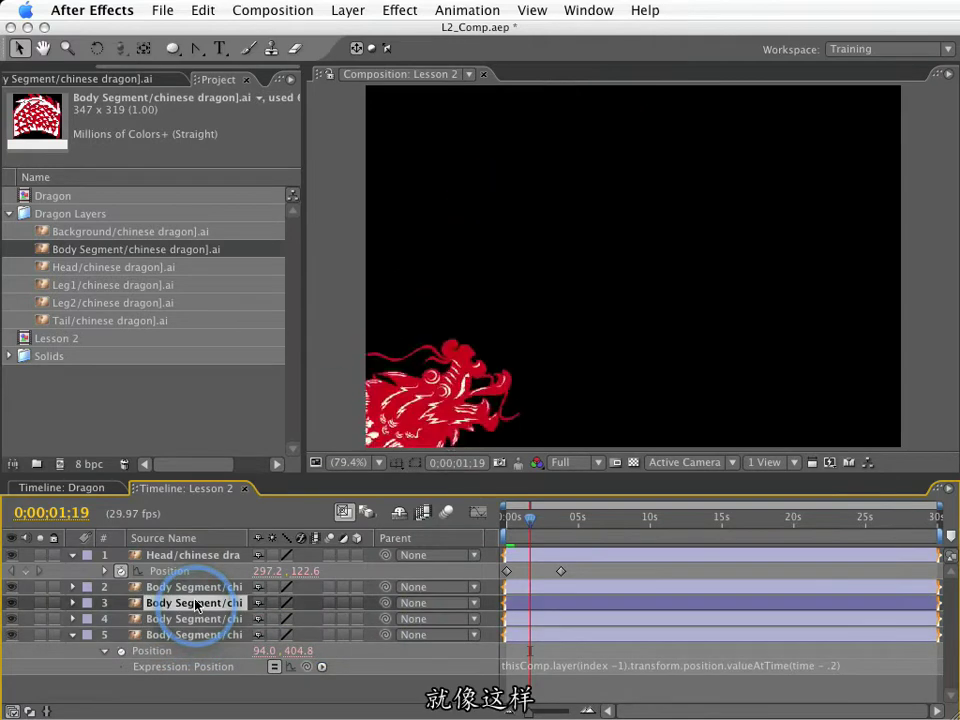
key(KP_0)
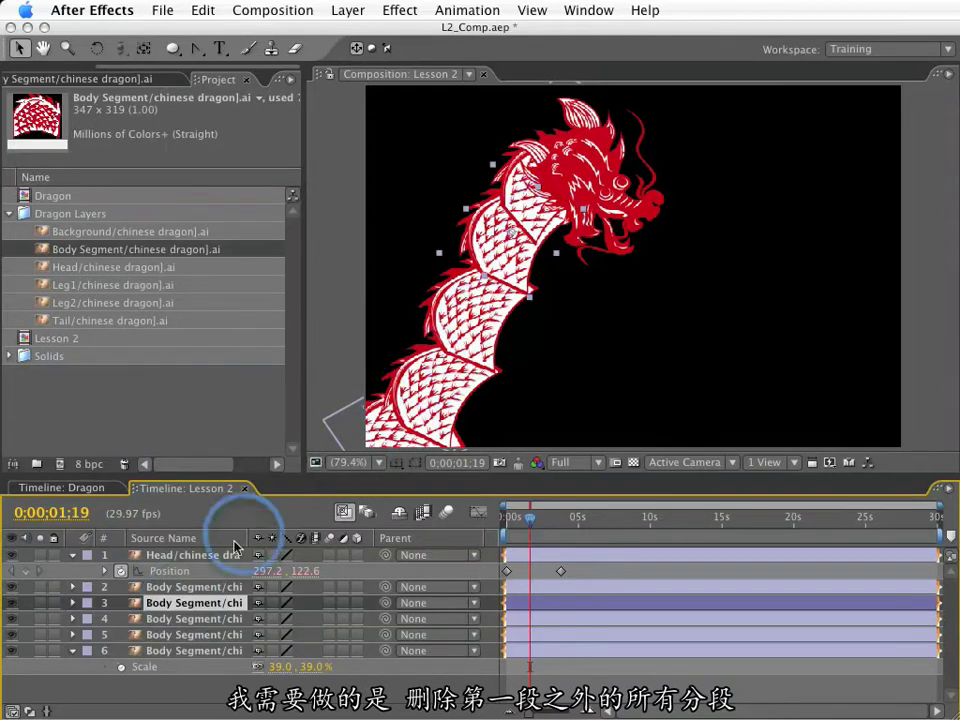
click(176, 650)
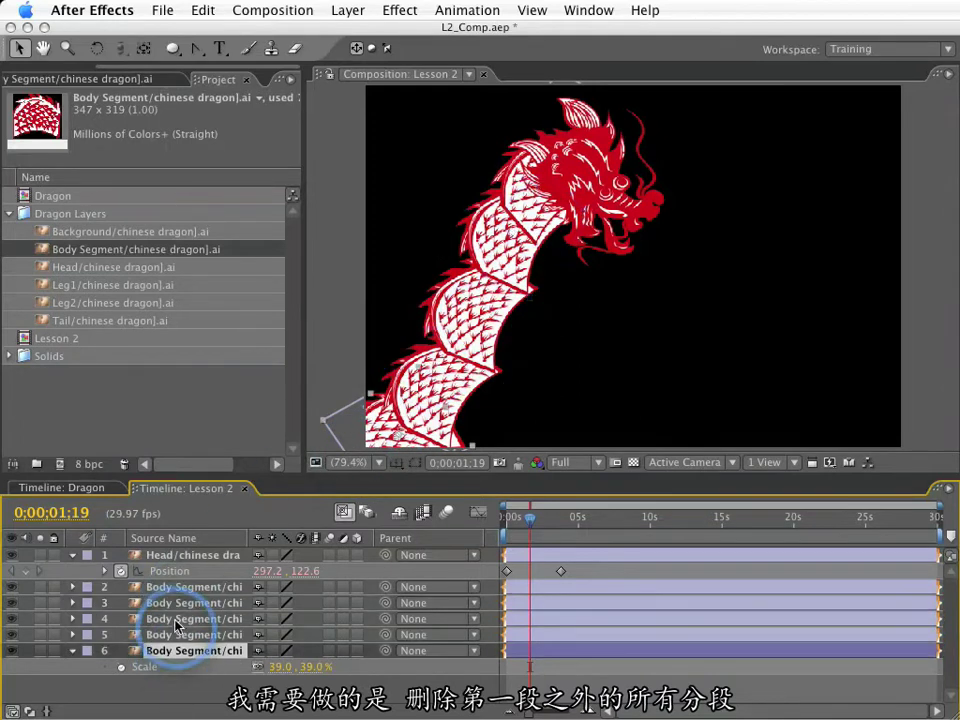
shift+click(176, 622)
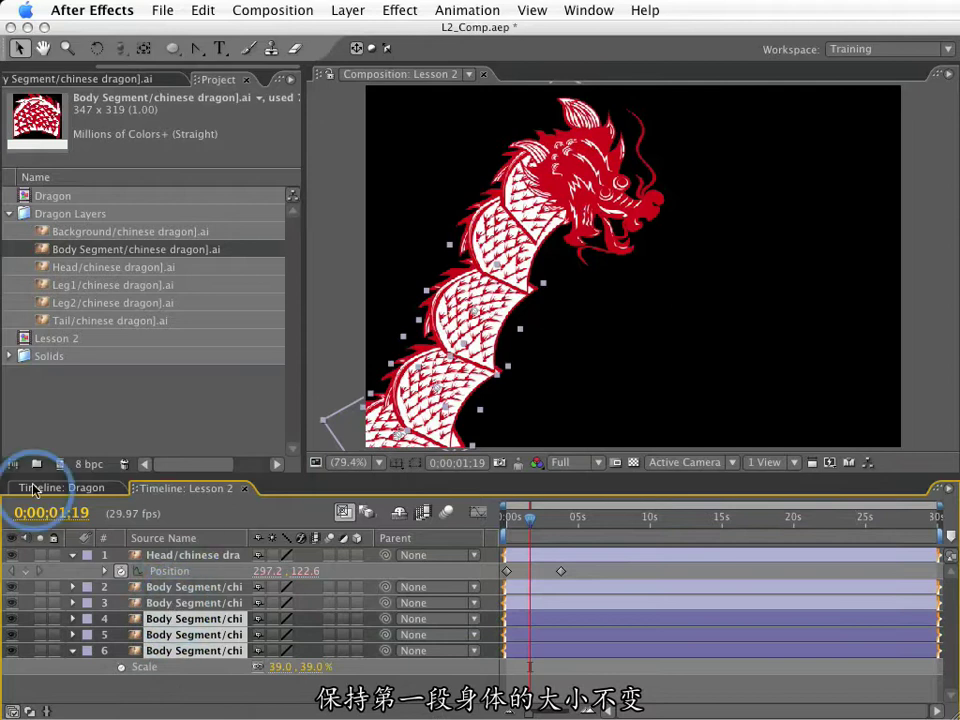
key(Delete)
- Reveal the first body segment's Scale property, showing 39.0%
click(170, 588)
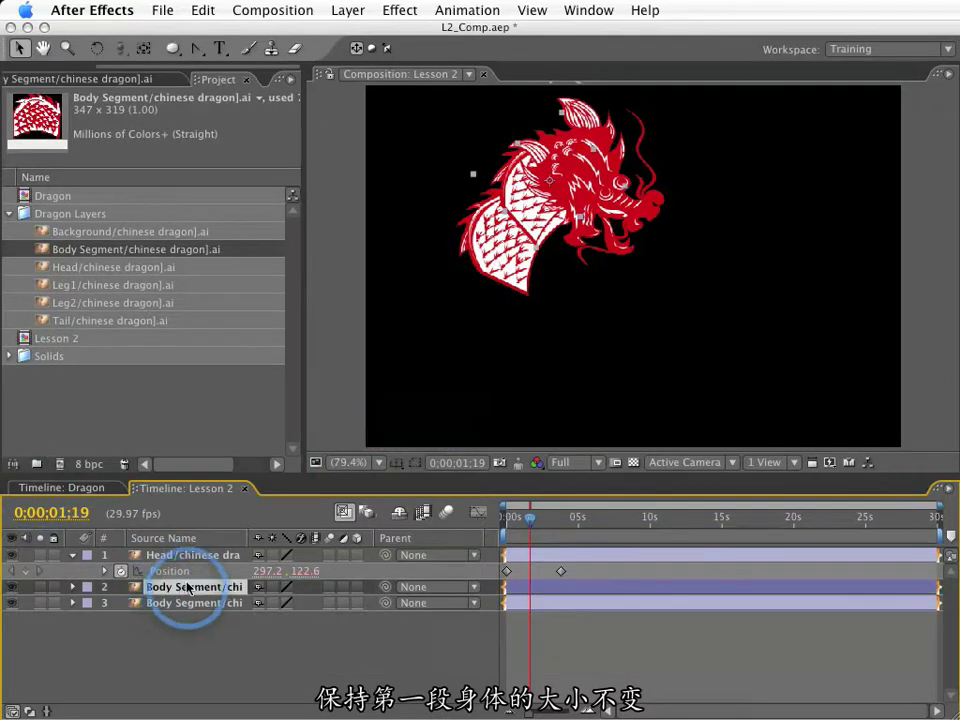
key(s)
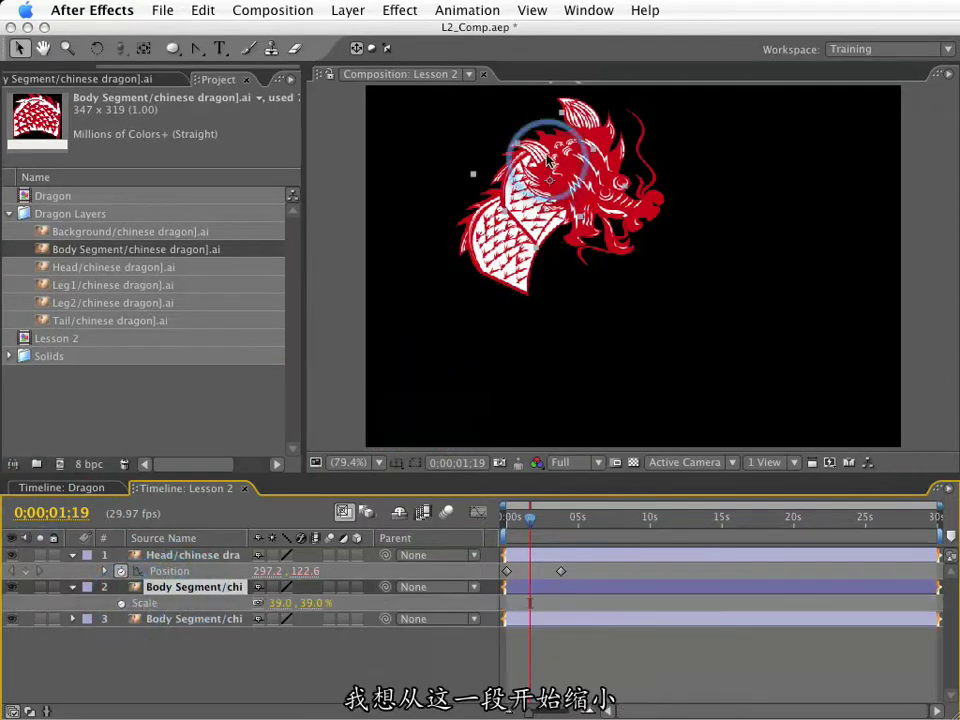
click(122, 605)
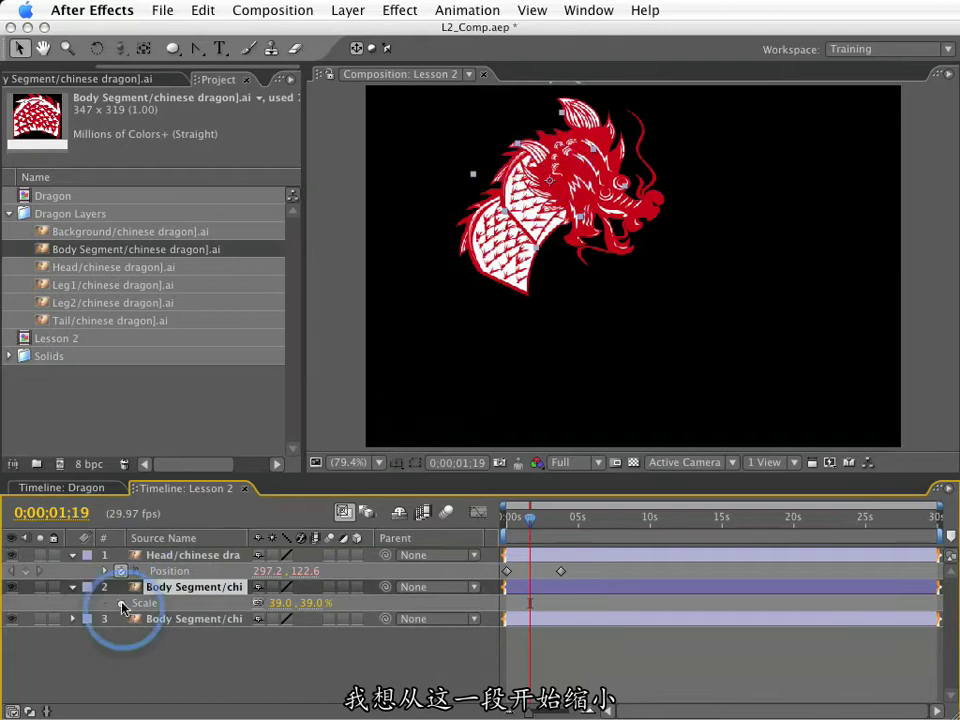
- Add an expression to the second body segment's Scale and enlarge the expression field
click(150, 621)
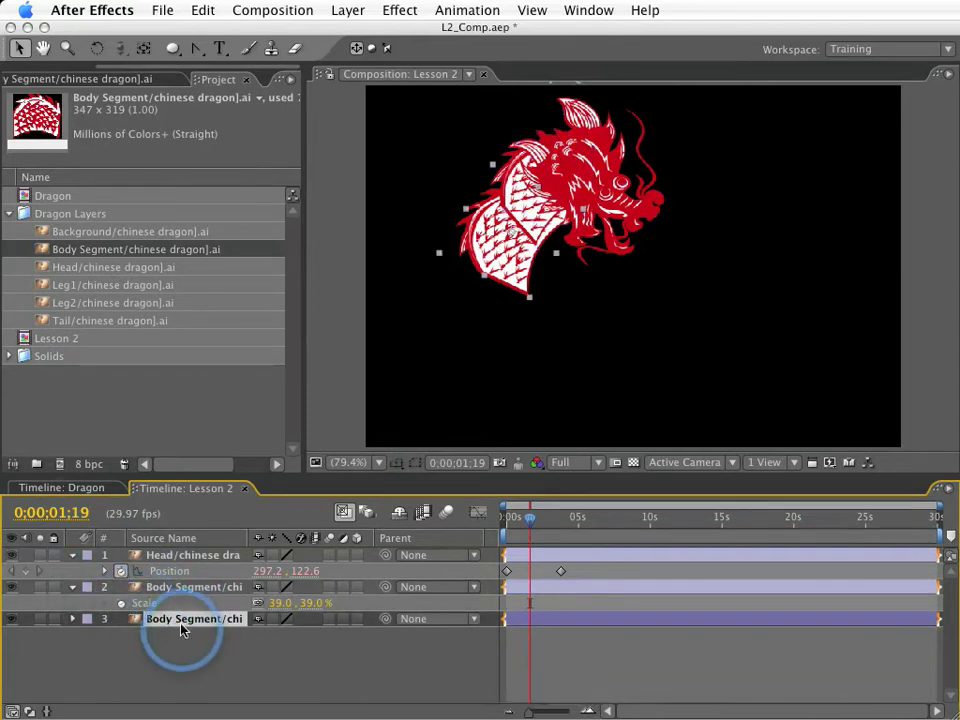
key(s)
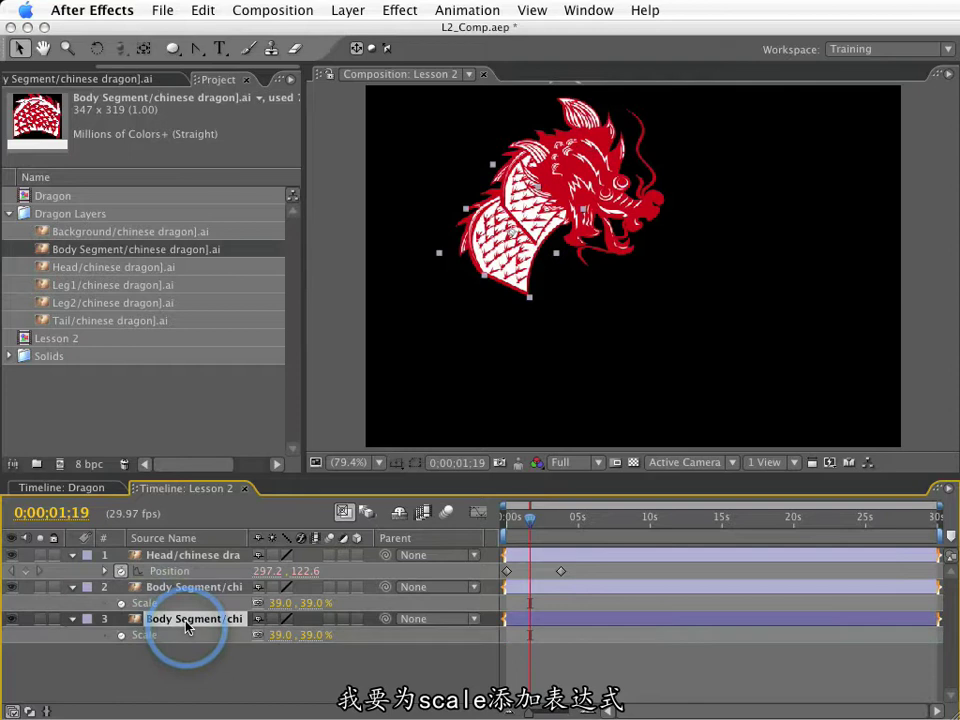
alt+click(121, 636)
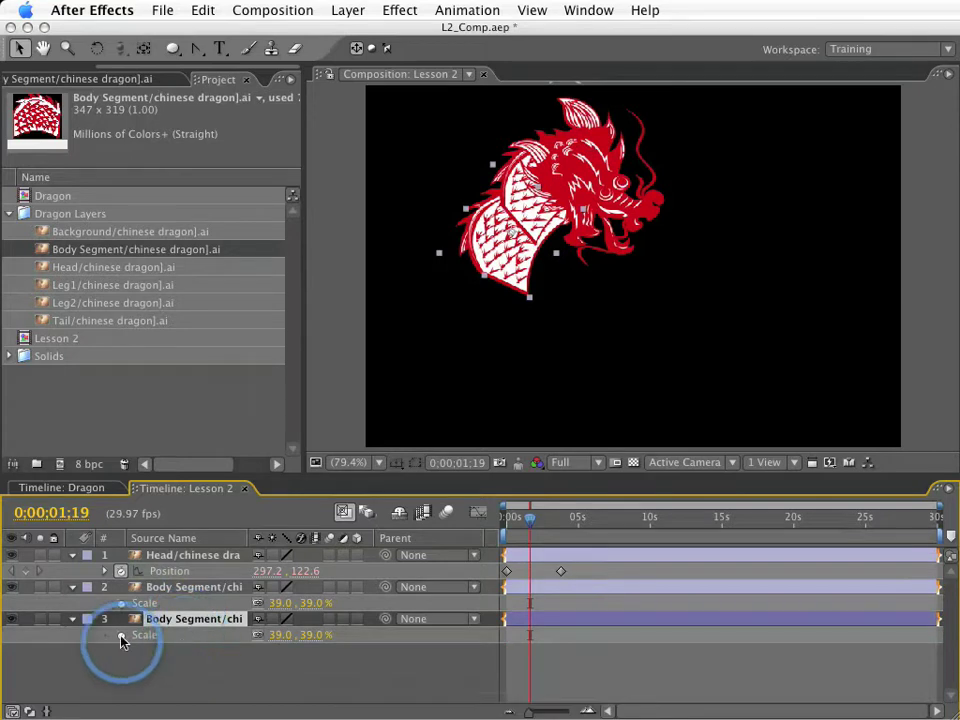
alt+click(121, 636)
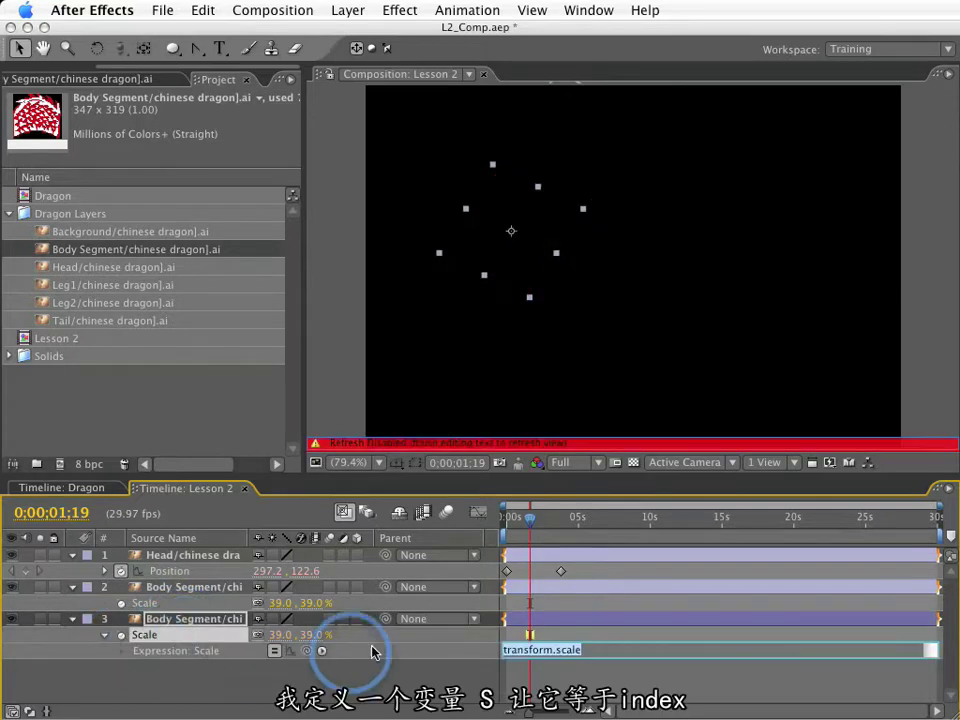
click(568, 652)
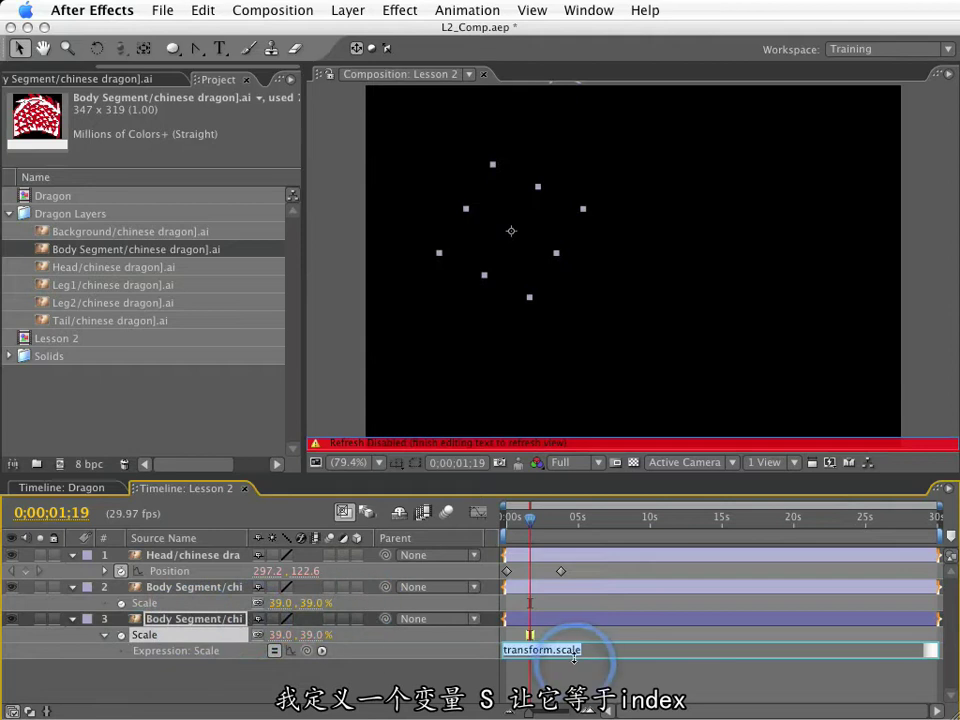
drag(582, 658, 580, 684)
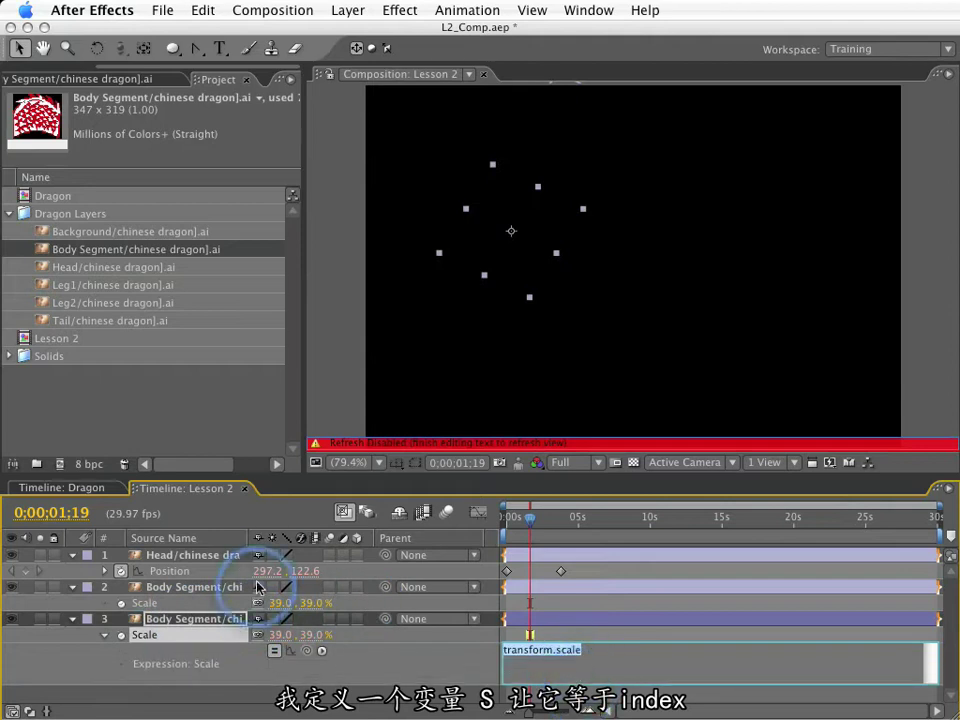
- Enter s = index; on the first line and pick-whip the layer's Scale onto the next
text(s = index)
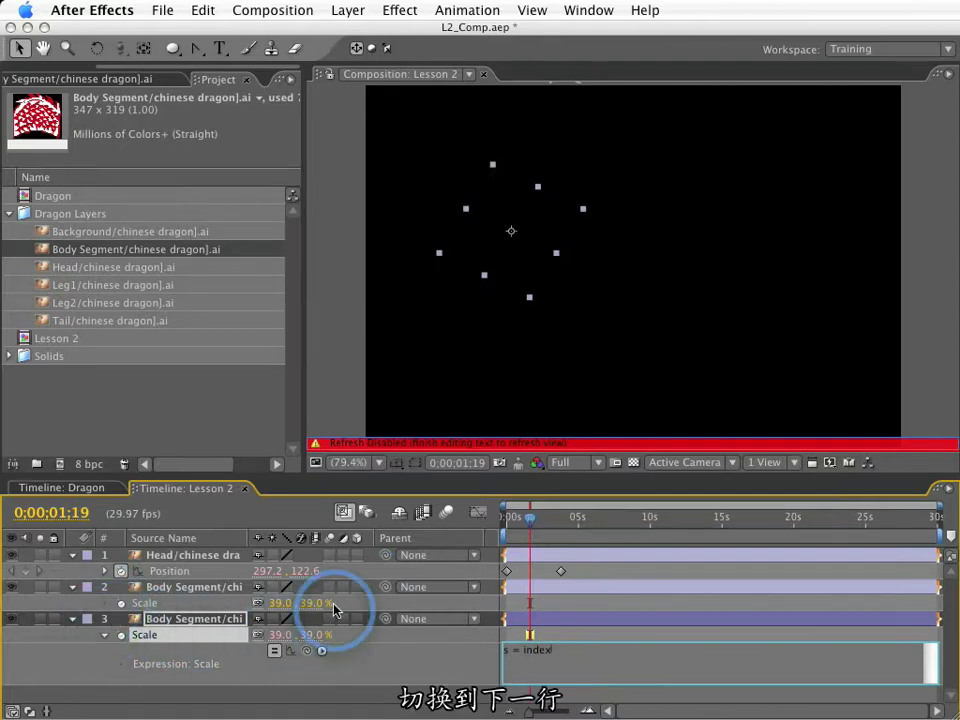
text(;)
key(Return)
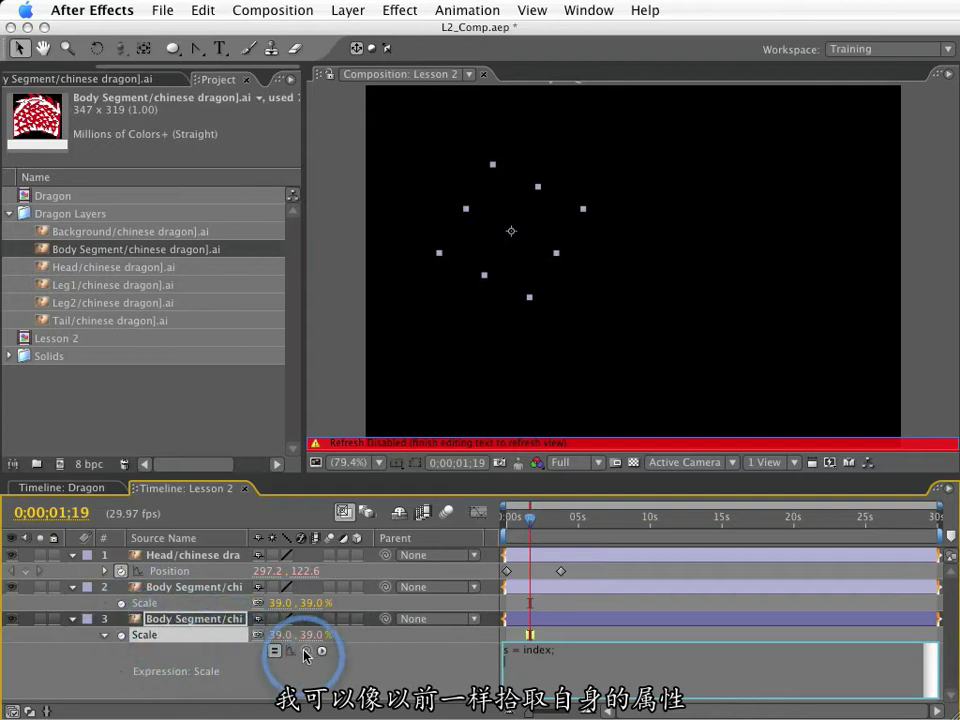
drag(307, 657, 177, 640)
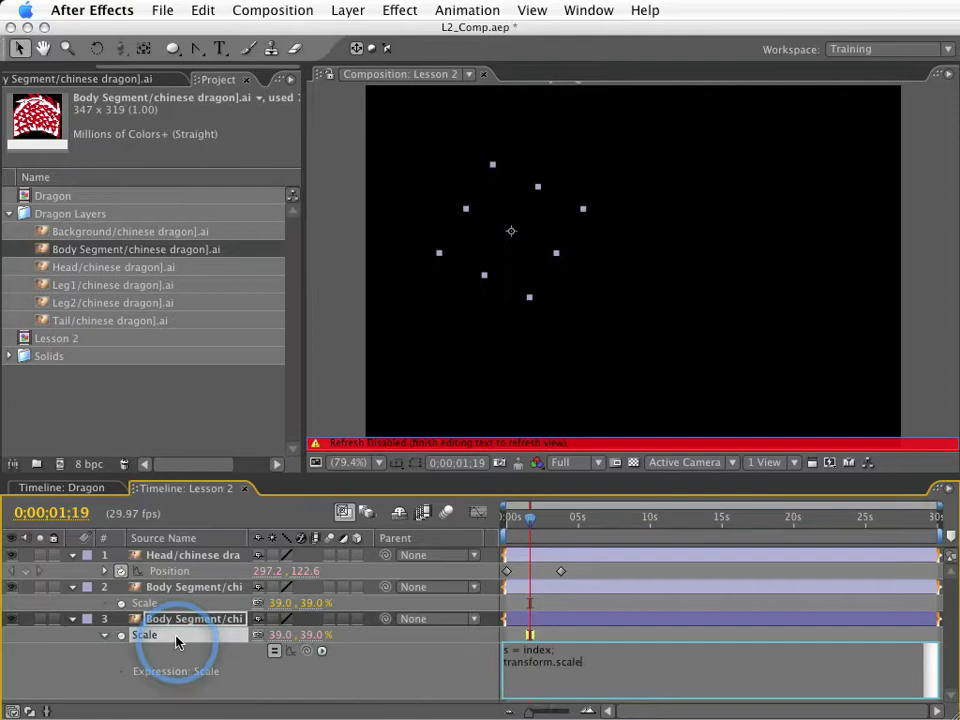
drag(584, 662, 509, 662)
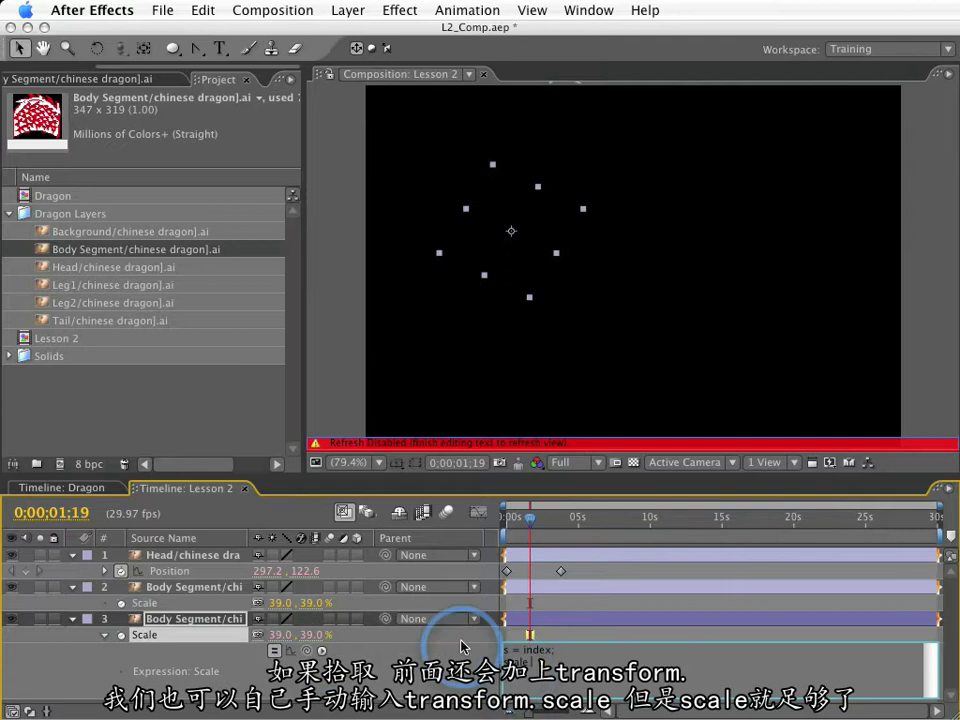
- Rewrite layer 3's Scale expression to end with scale - [s,s], giving 36.0%
drag(299, 645, 142, 643)
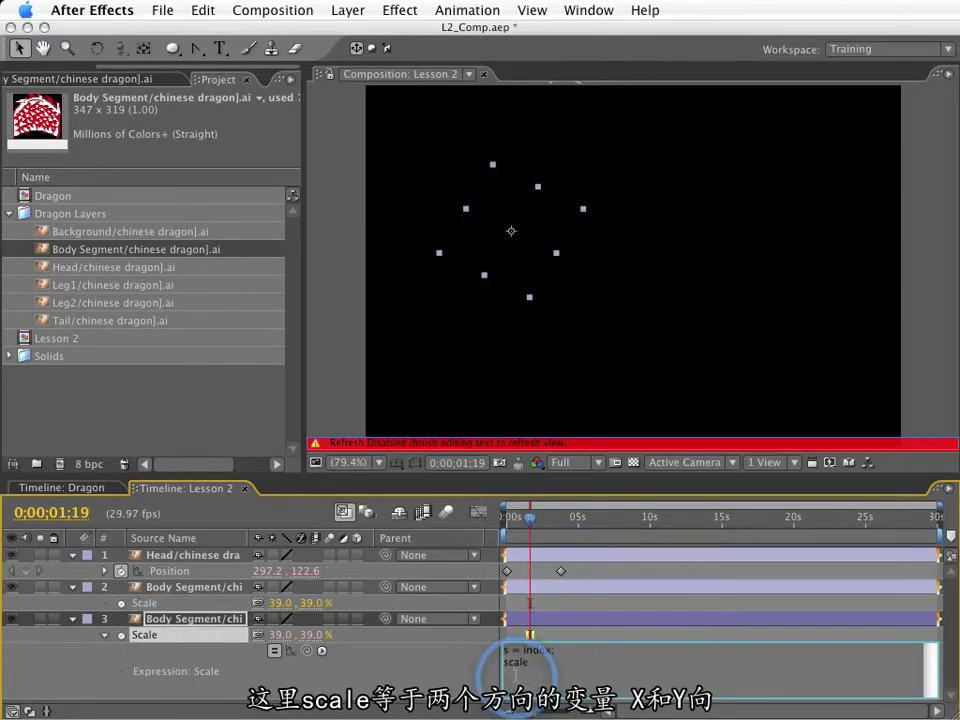
double_click(515, 663)
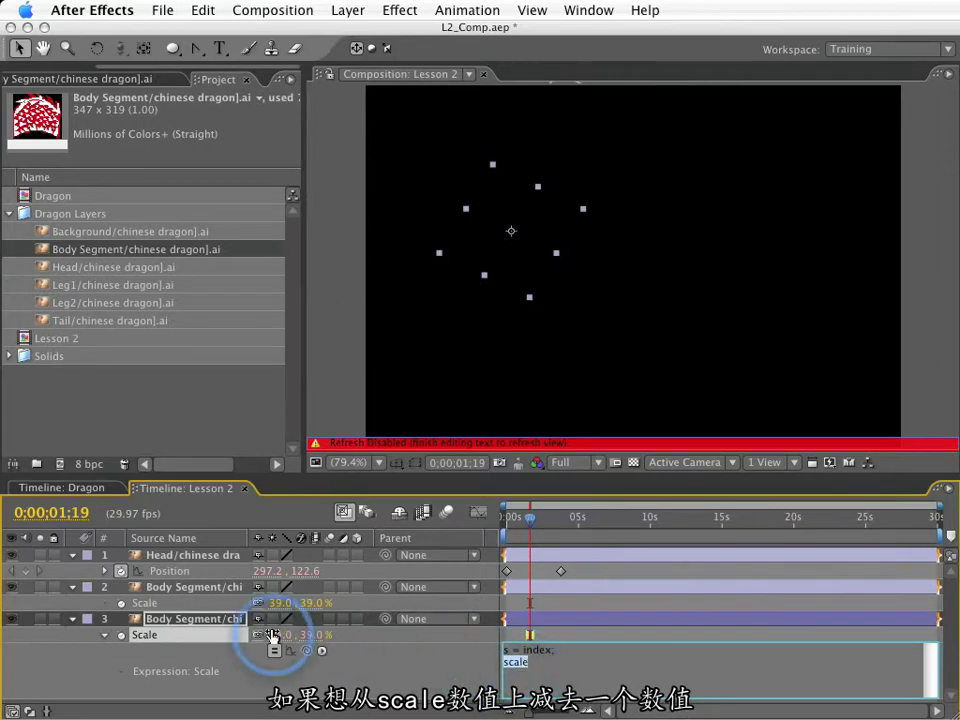
click(538, 665)
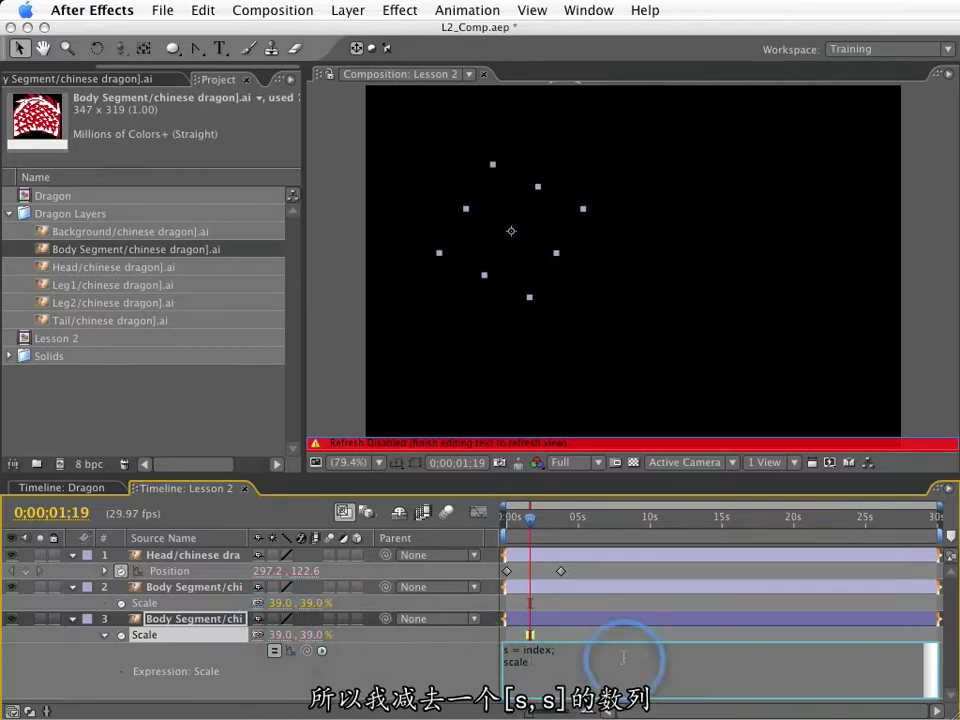
text(-()
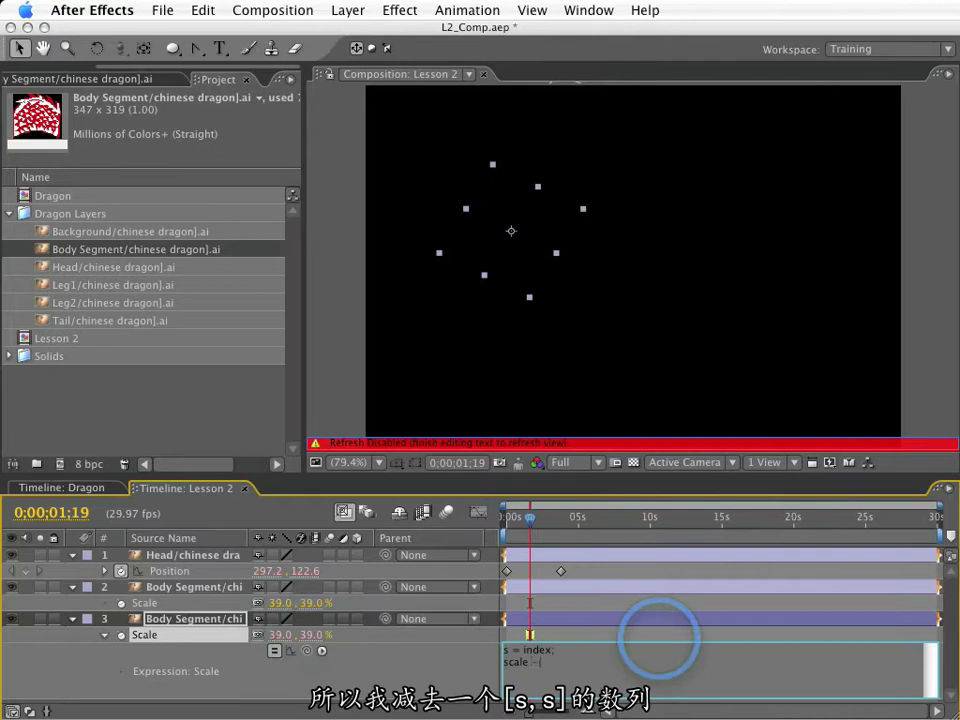
text([s,s)
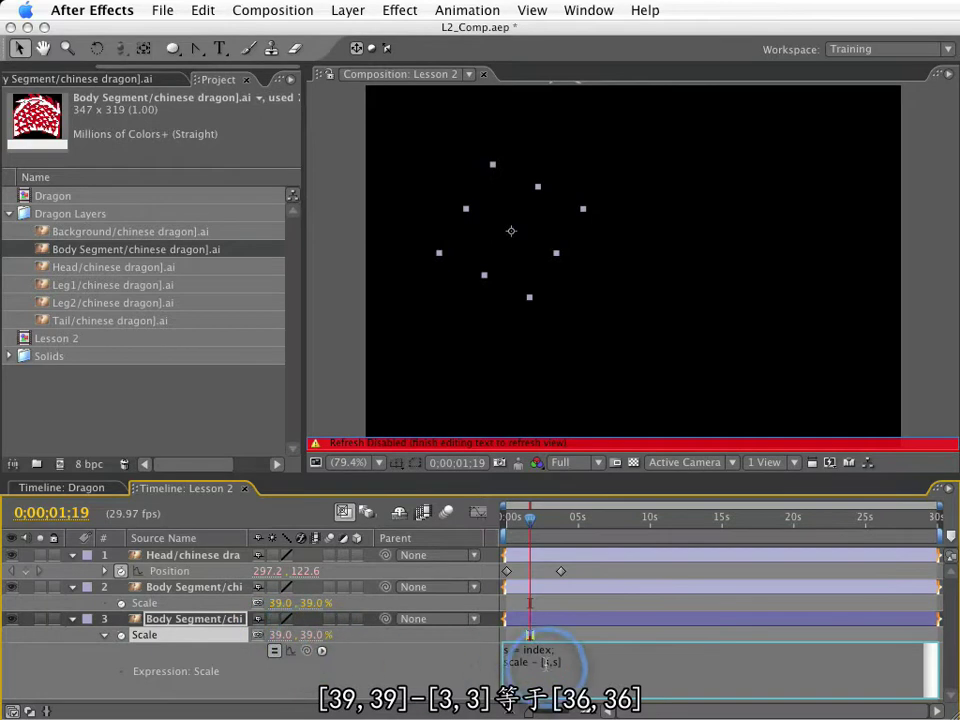
click(418, 667)
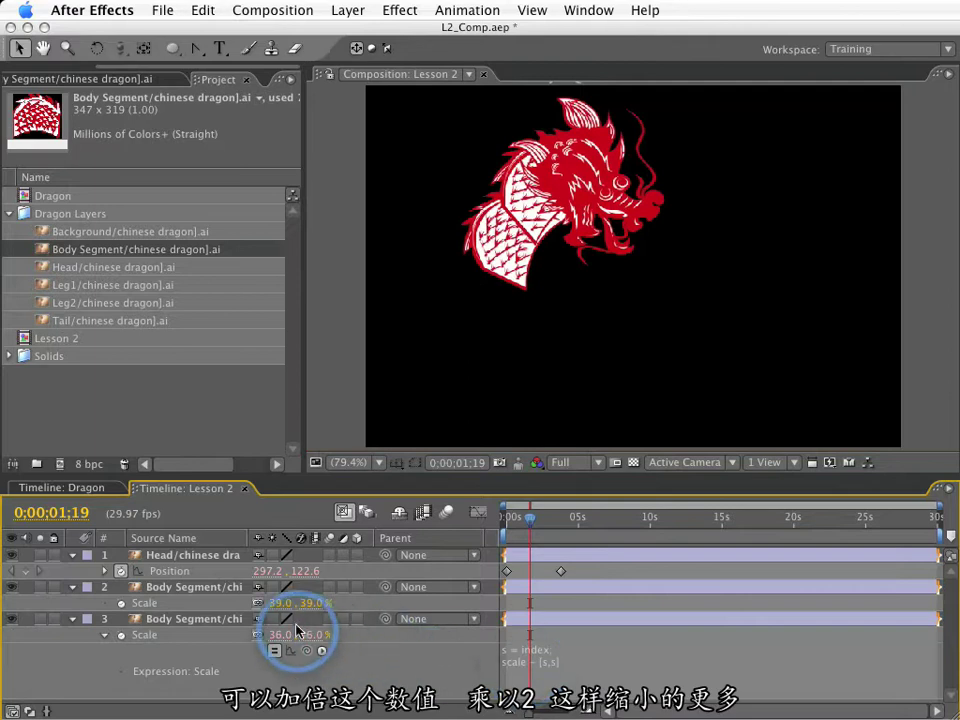
- Apply the twice-the-index Scale expression to layer 3 and duplicate that layer twice
click(544, 652)
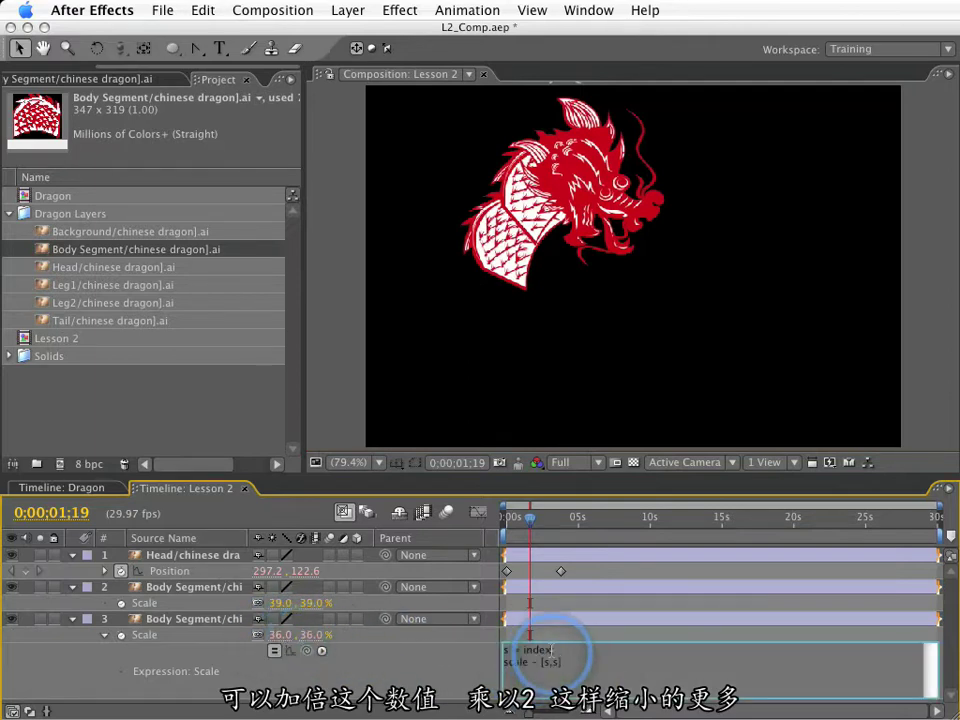
click(589, 550)
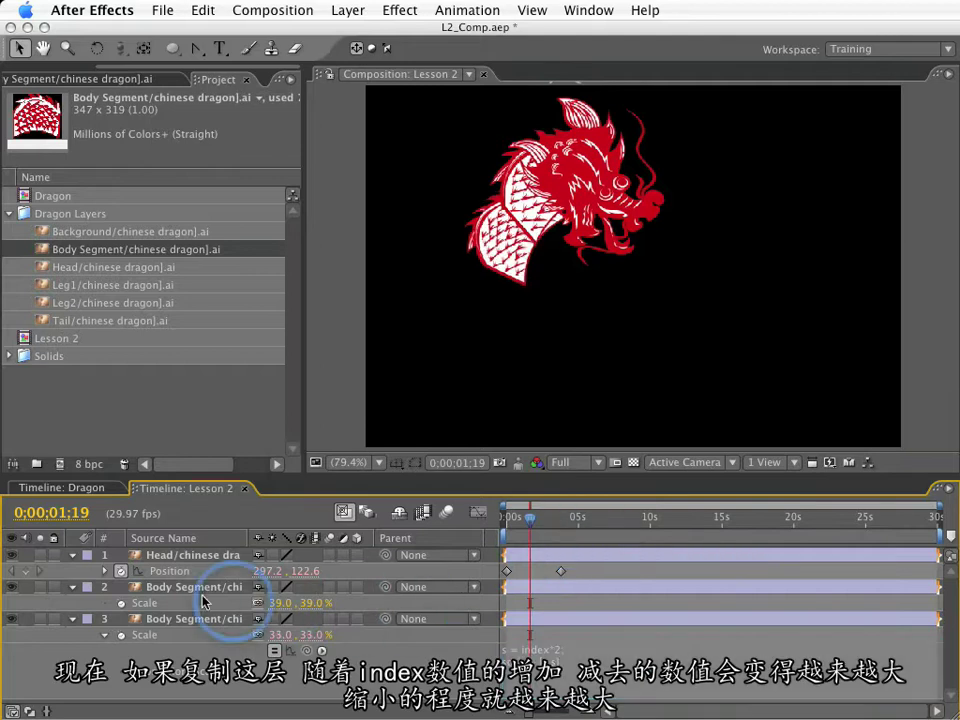
click(178, 620)
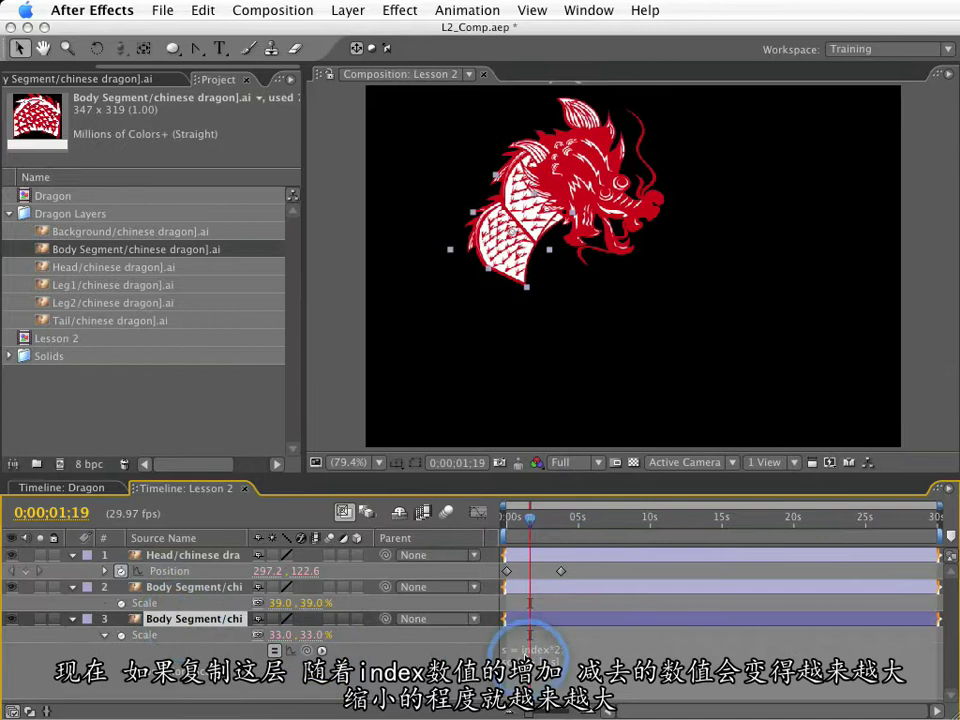
key(super+d)
key(super+d)
key(super+d)
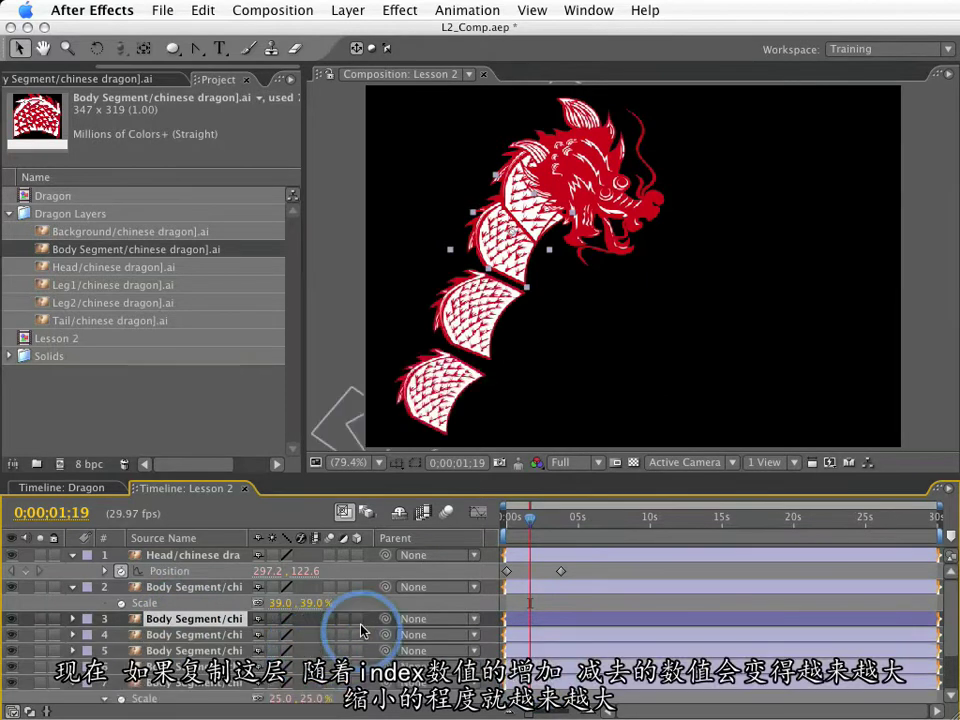
key(super+d)
key(super+d)
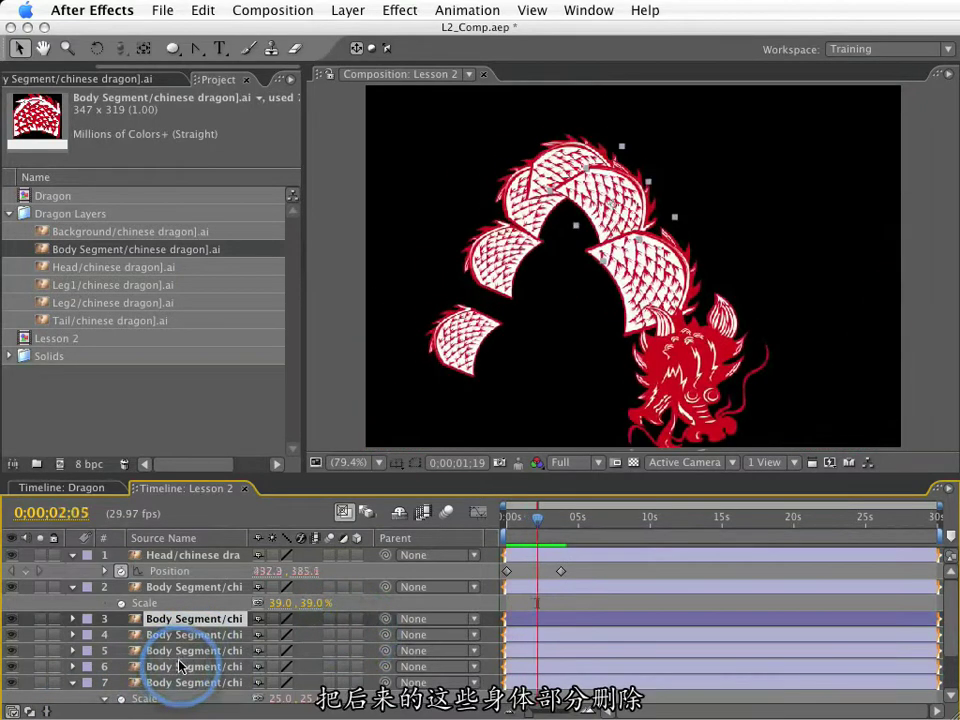
- Select and delete the extra Body Segment copies in layers 4–7
scroll(205, 660, down, 2)
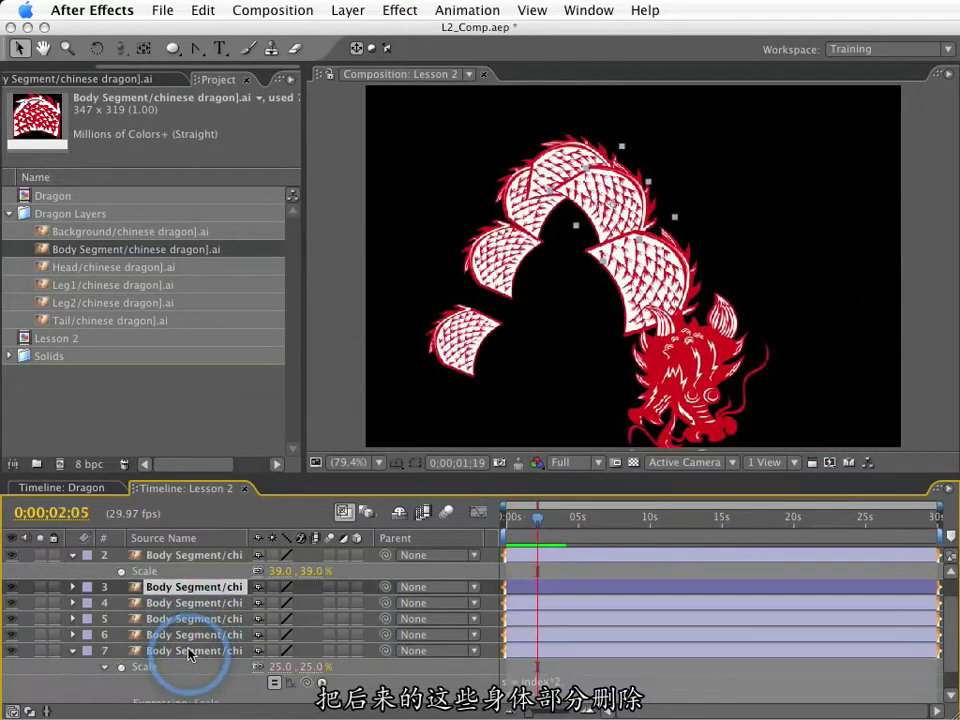
scroll(188, 654, up, 2)
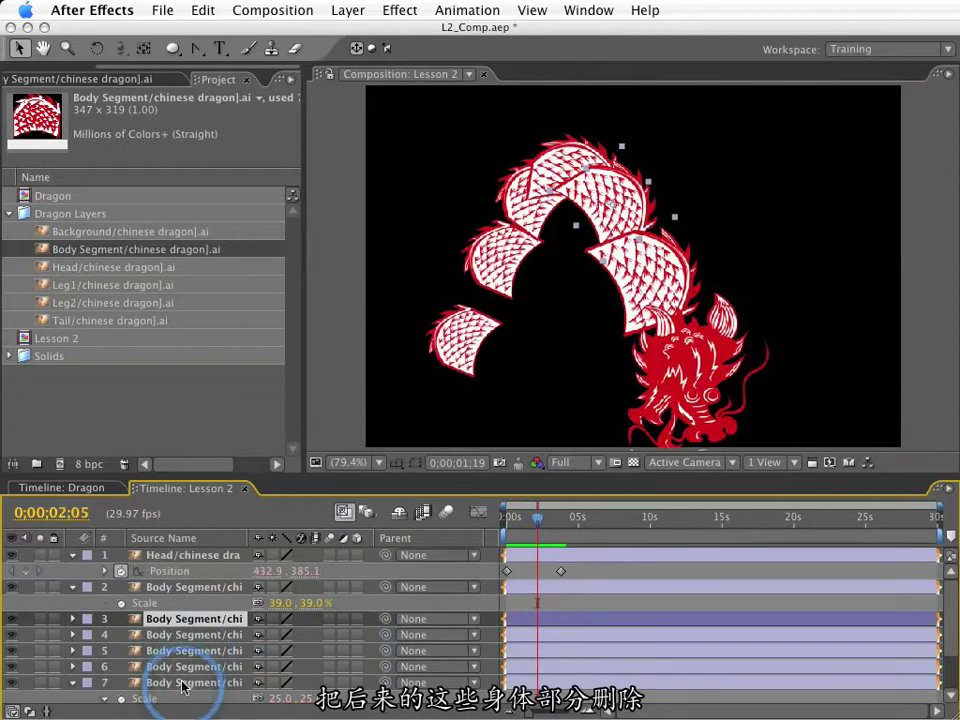
click(182, 684)
shift+click(192, 636)
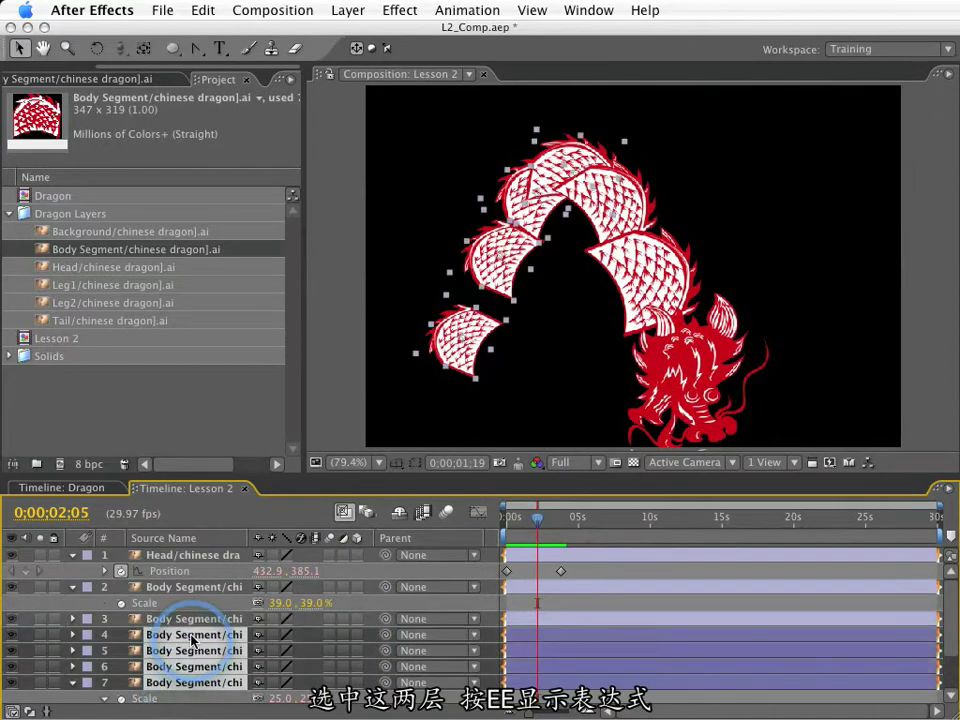
key(Delete)
- Shorten layer 3's Position expression delay from .2 to .13
click(193, 619)
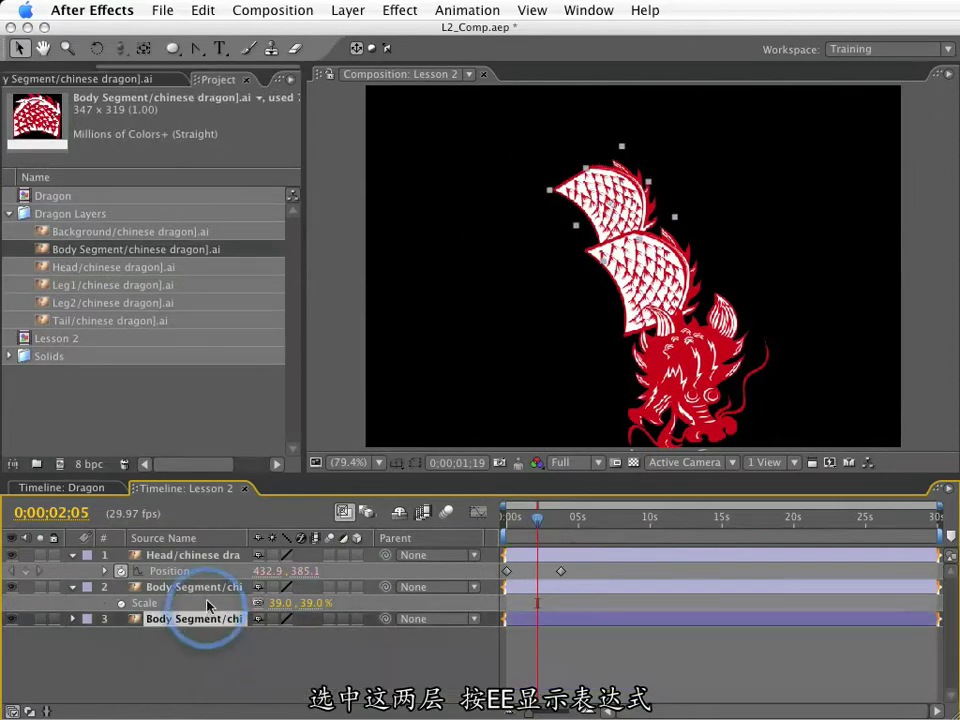
shift+click(211, 590)
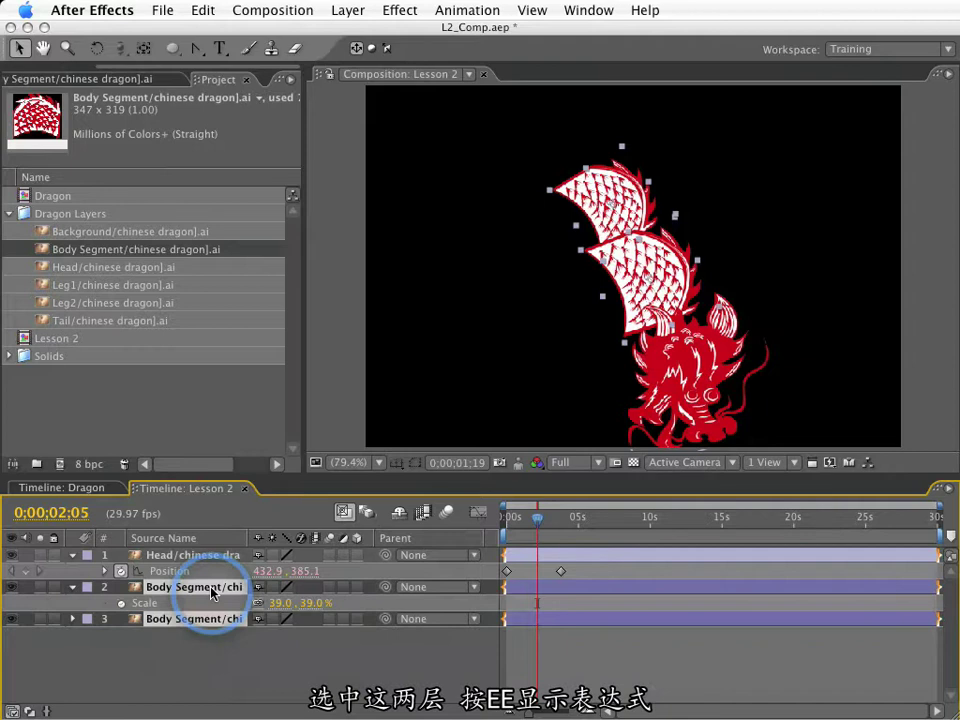
key(e)
key(e)
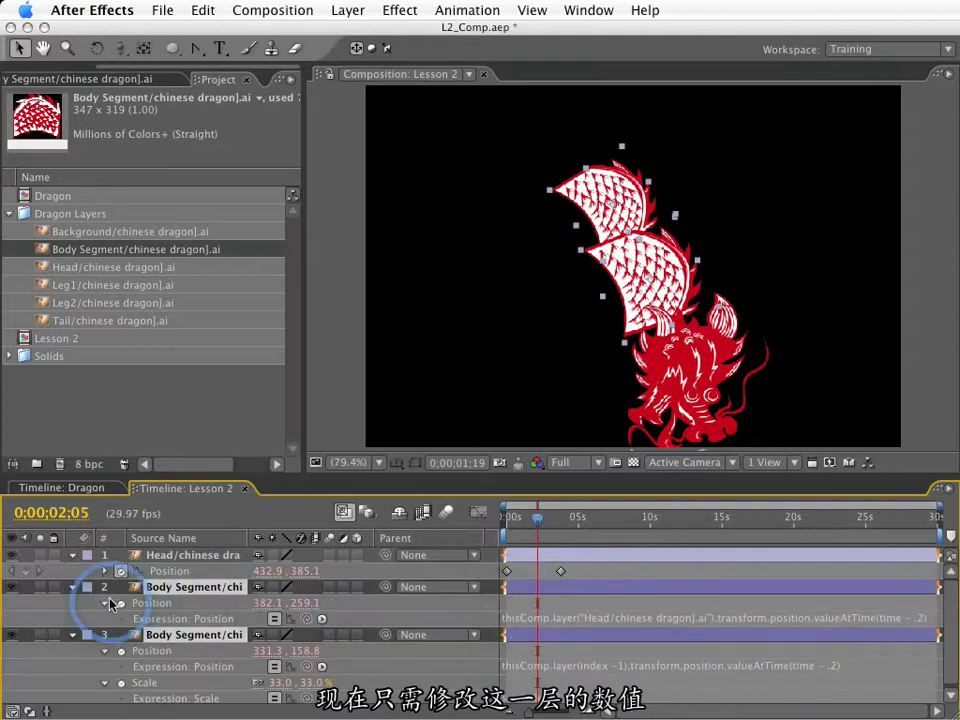
click(832, 665)
double_click(835, 665)
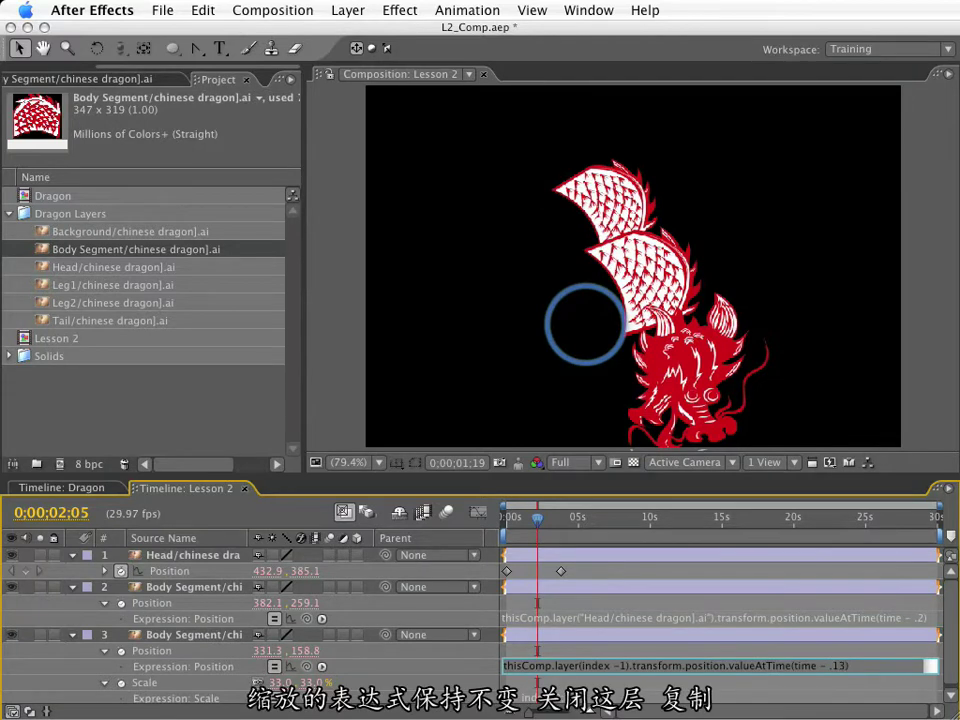
key(KP_Enter)
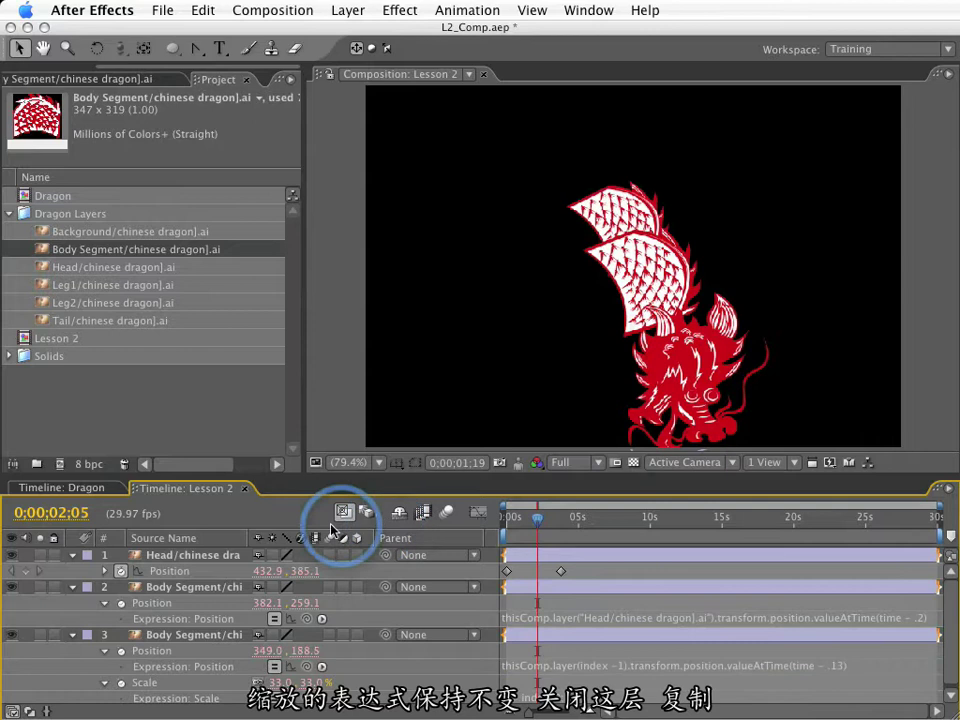
- Collapse layer 3 and duplicate it into more body segments
click(218, 635)
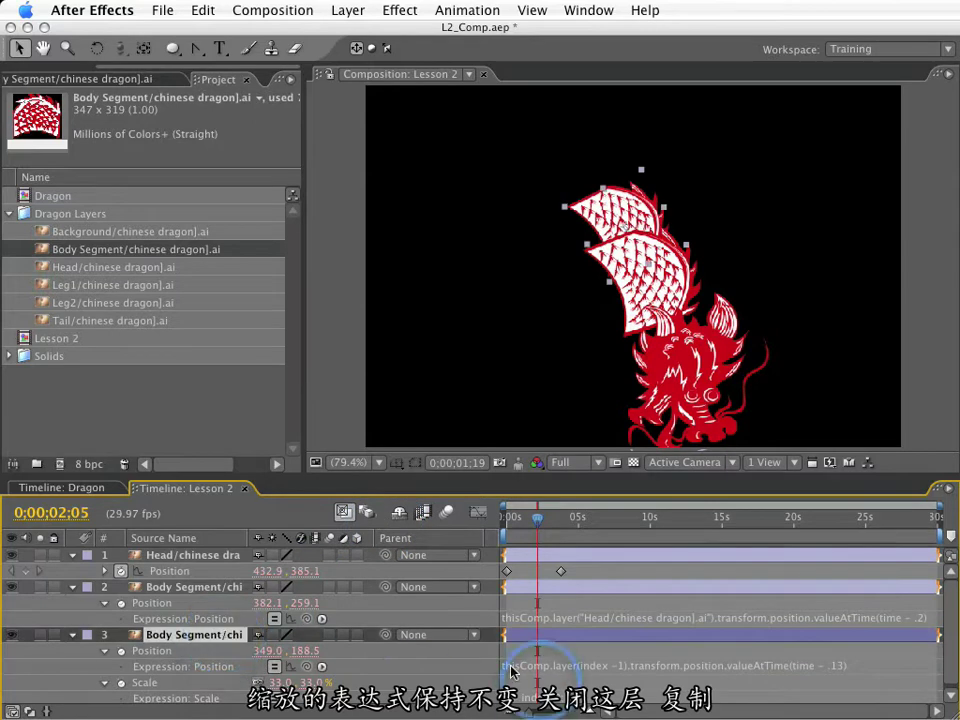
click(72, 635)
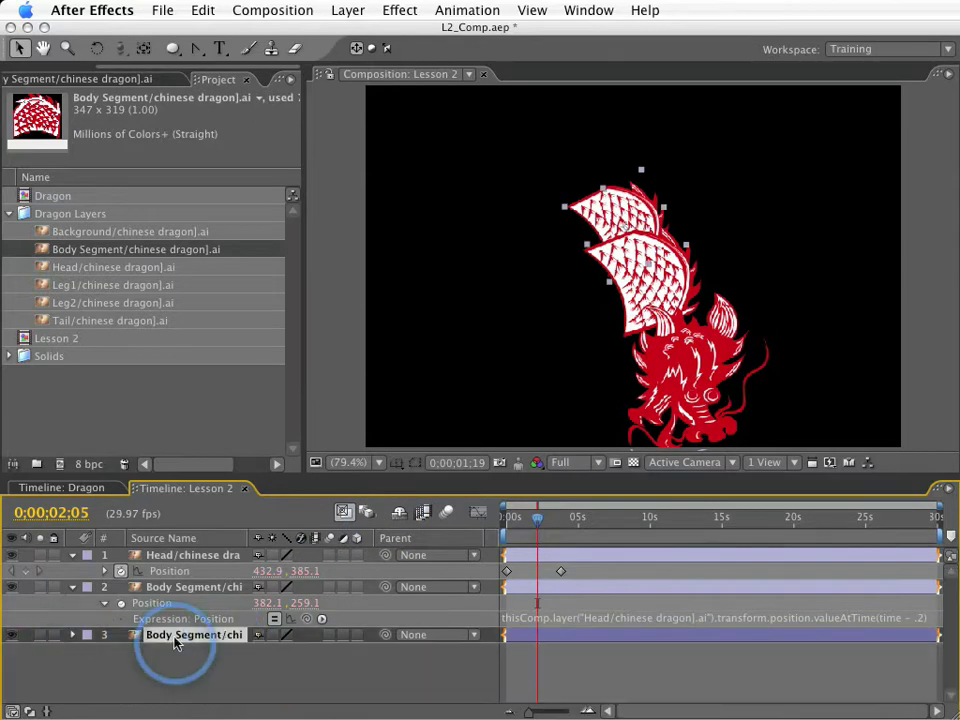
key(super+d)
key(super+d)
key(super+d)
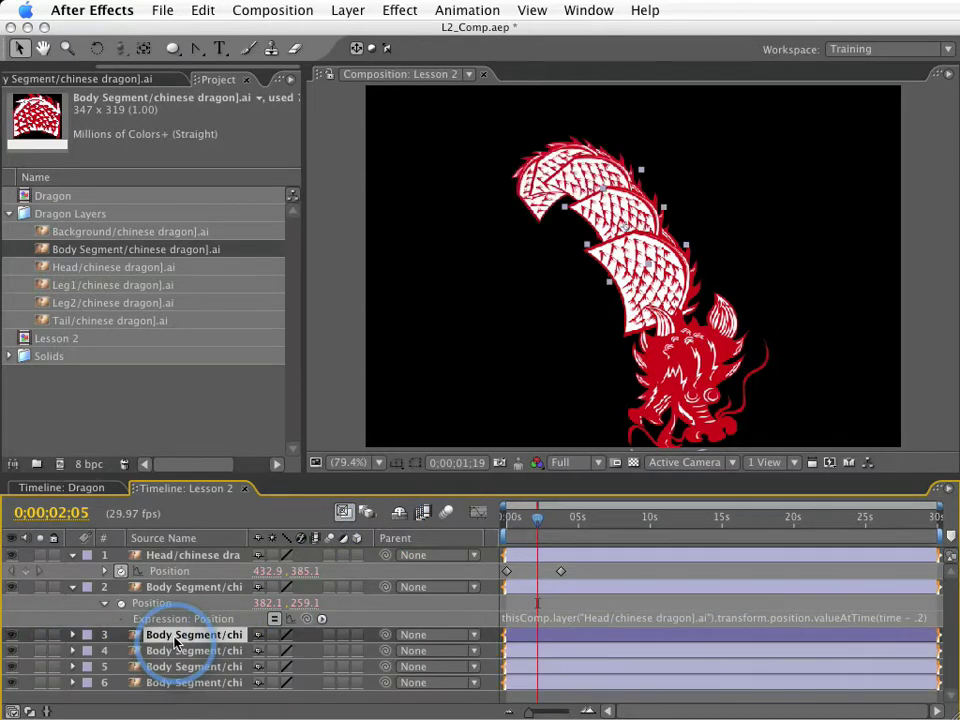
- Add more Body Segment copies so layers 2–8 form a tapering dragon body
key(super+d)
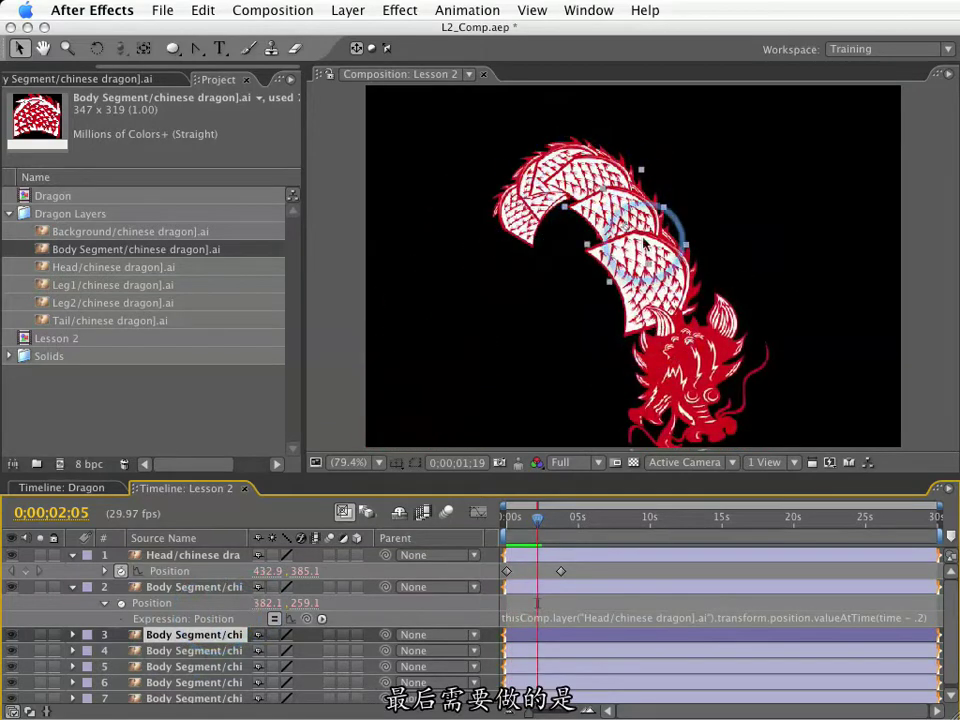
click(72, 588)
click(182, 668)
key(super+d)
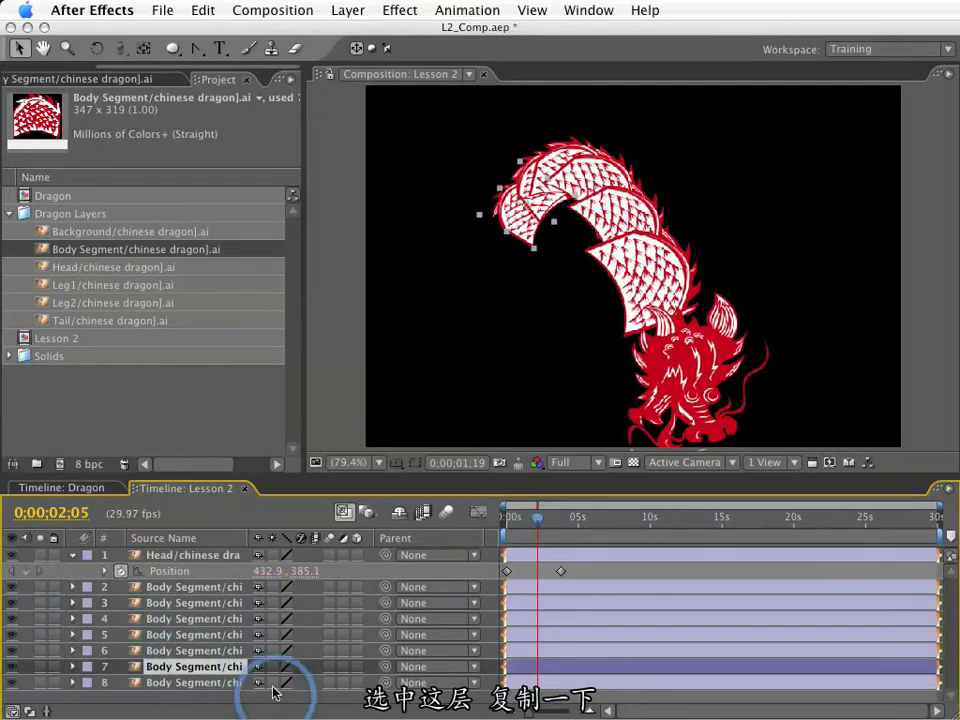
click(185, 684)
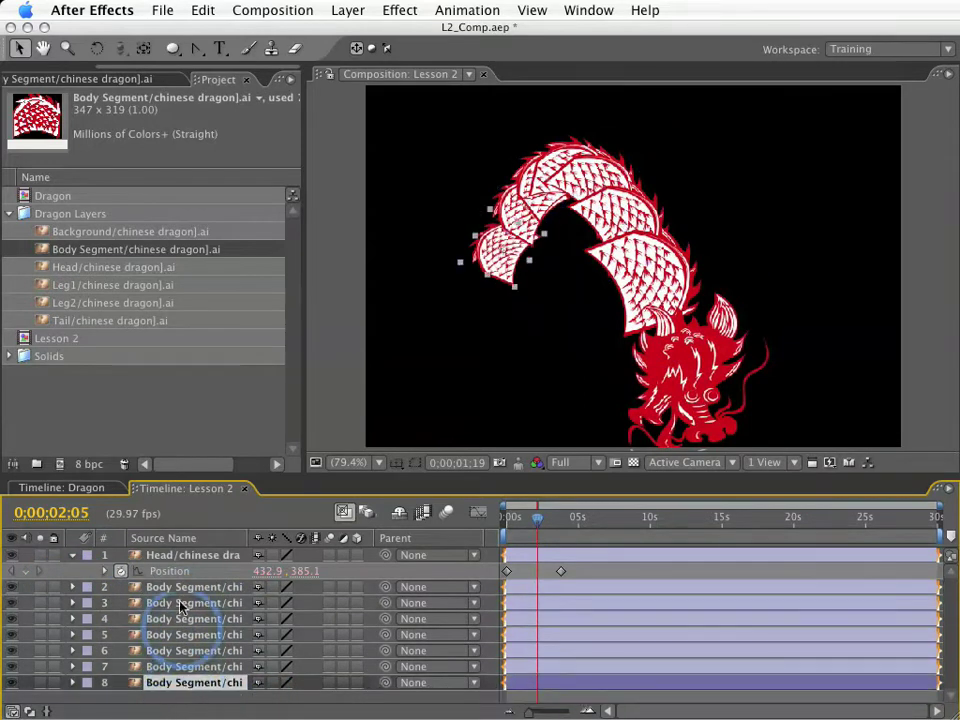
- Replace layer 8's source with the Tail artwork from chinese dragon.ai
drag(96, 320, 193, 690)
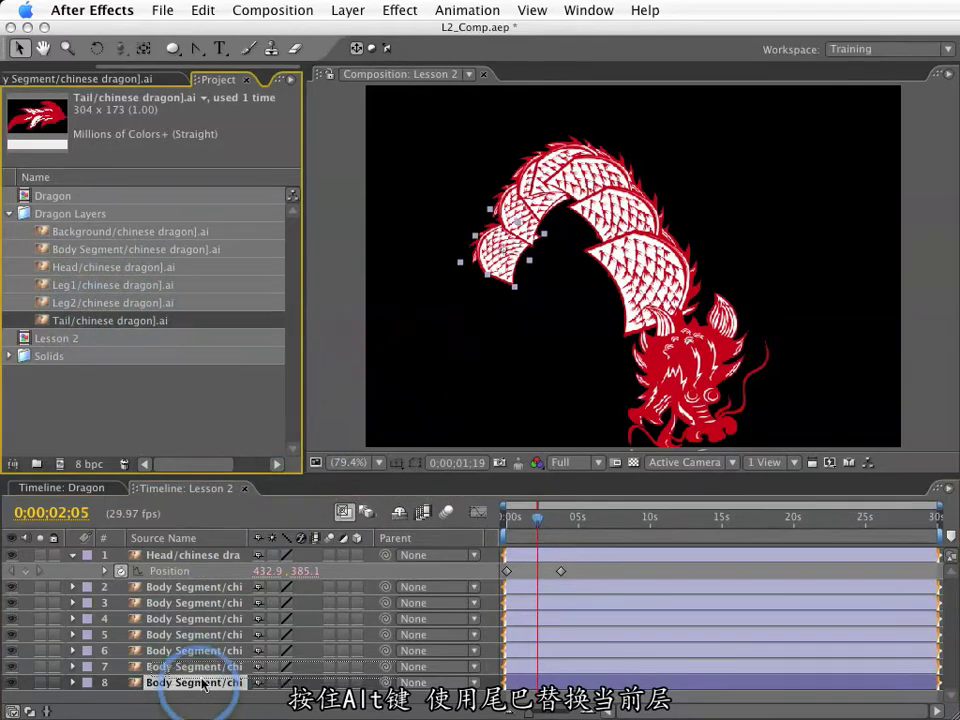
drag(210, 682, 168, 688)
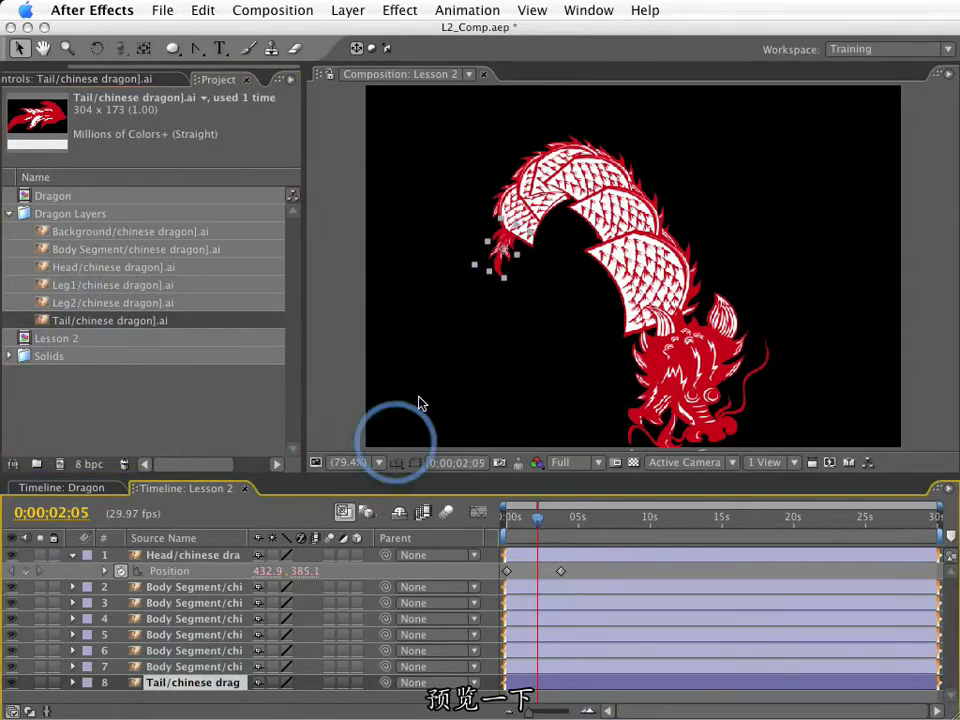
click(481, 226)
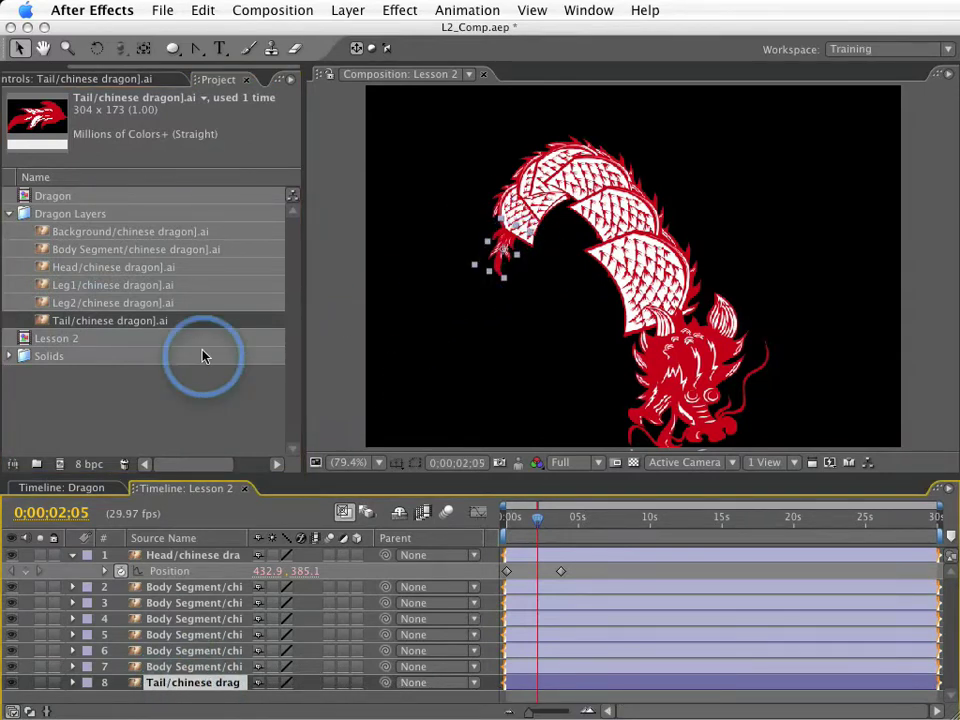
key(KP_0)
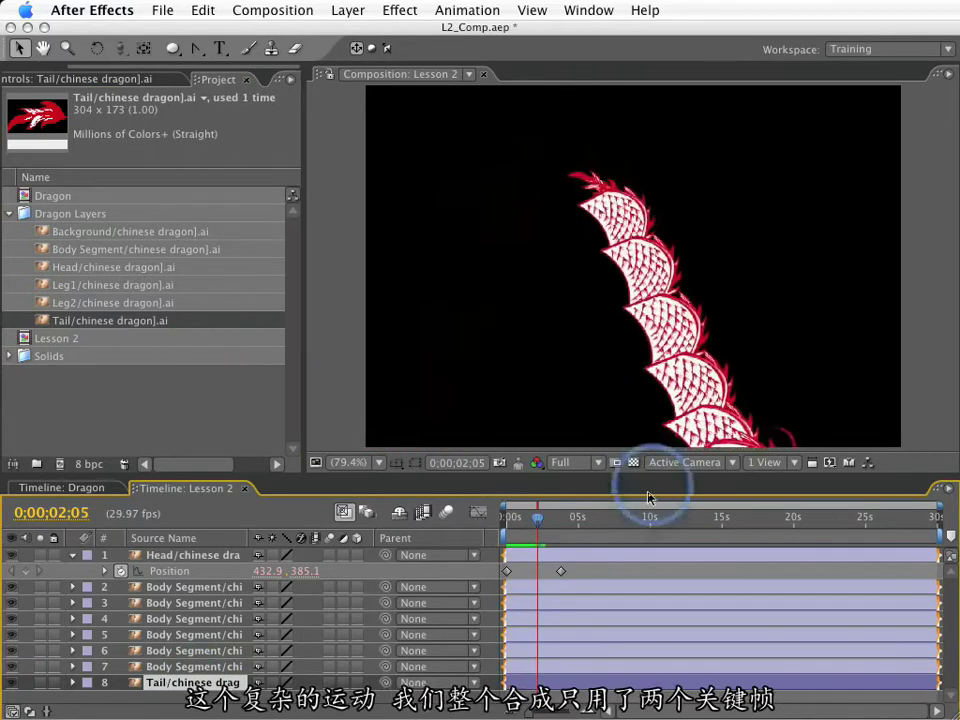
drag(548, 566, 499, 576)
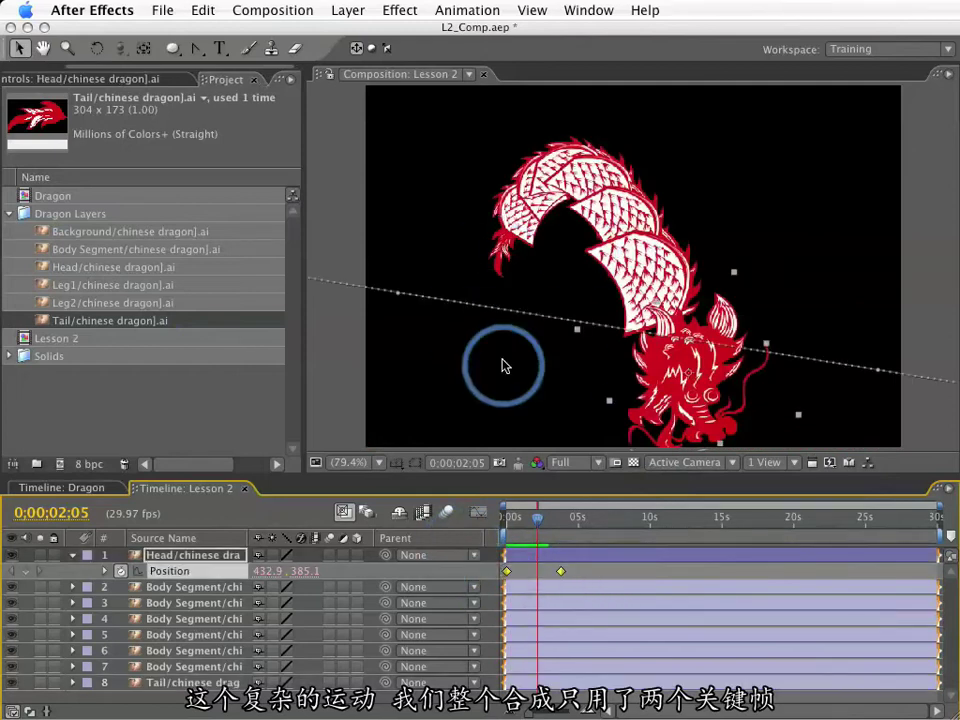
key(space)
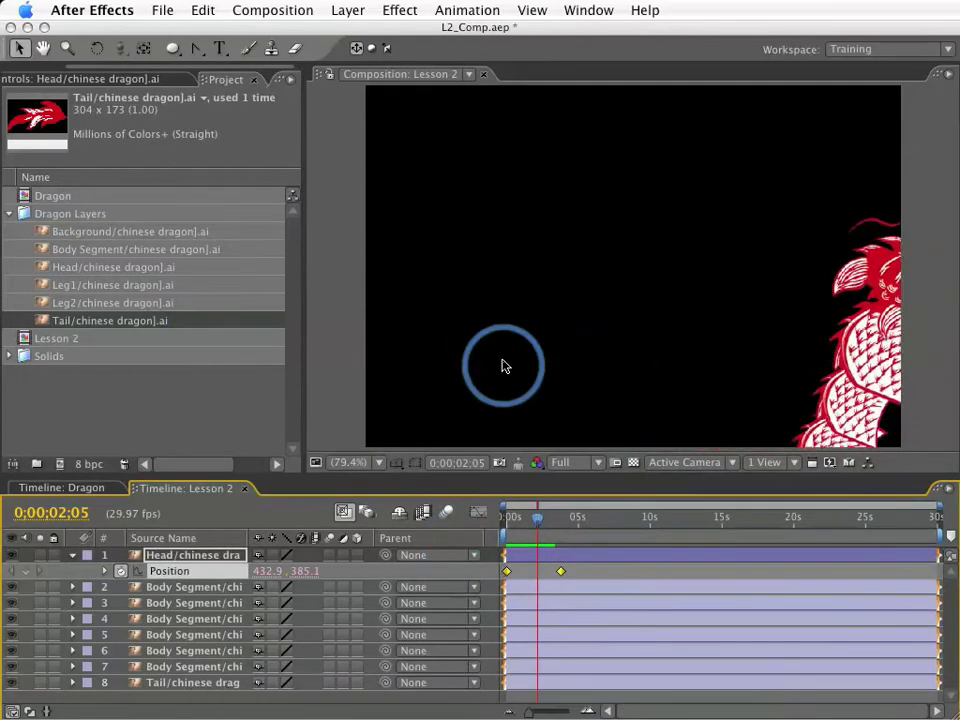